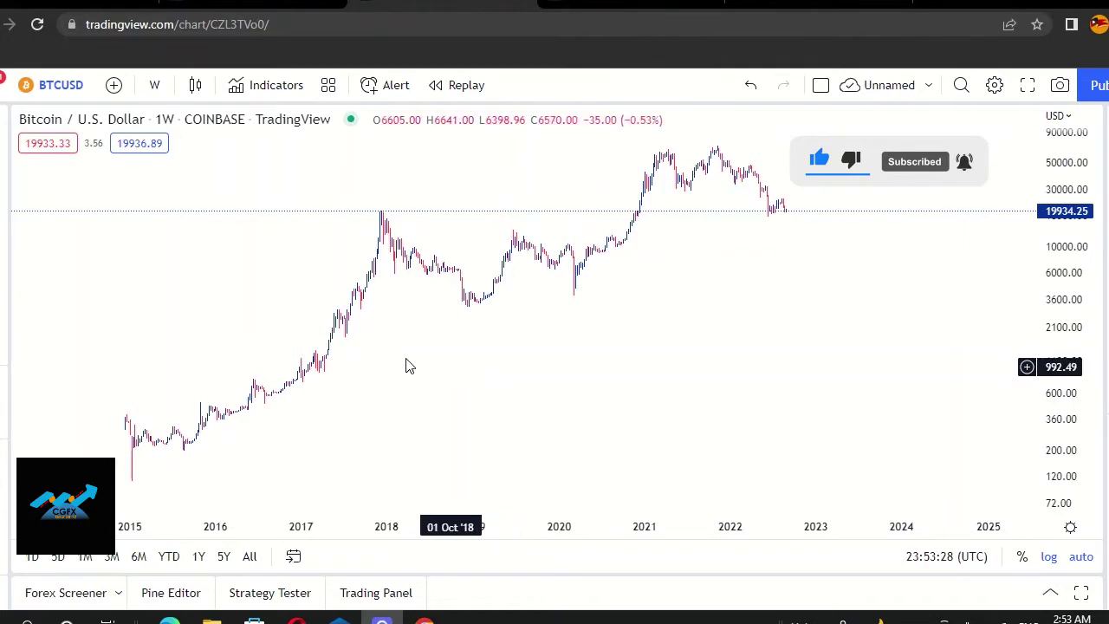
- Draw a rising trend line from the January 2015 low past the 2022 lows, set to 1px width
{"action": "left_click_drag", "start_coordinate": [411, 341], "coordinate": [482, 291]}
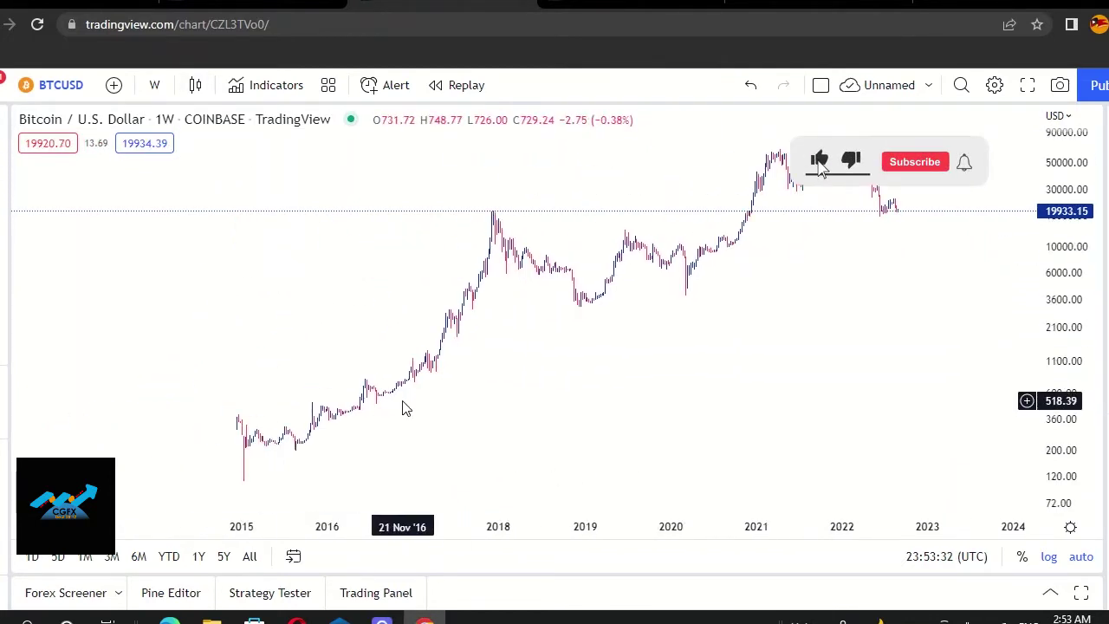
{"action": "left_click_drag", "start_coordinate": [465, 335], "coordinate": [309, 324]}
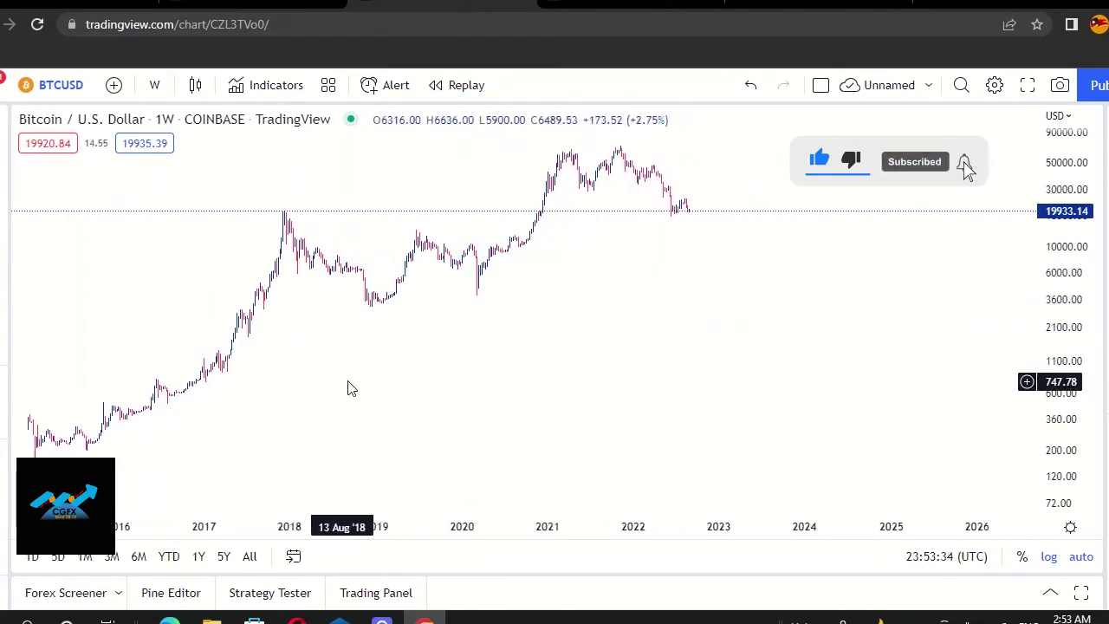
{"action": "left_click_drag", "start_coordinate": [349, 387], "coordinate": [515, 339]}
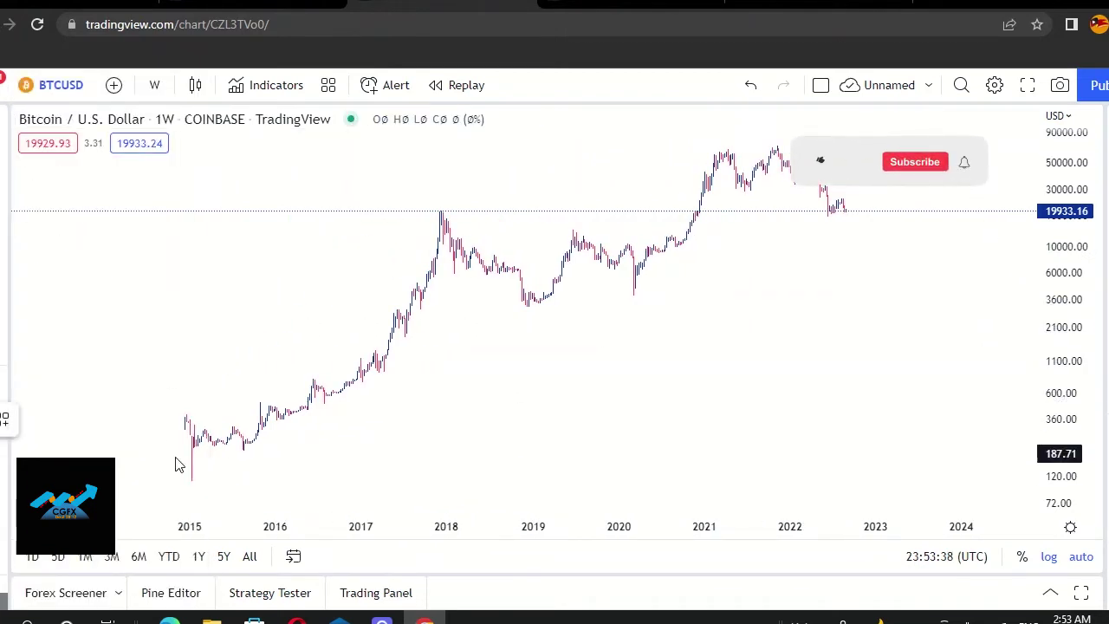
{"action": "left_click", "coordinate": [191, 482]}
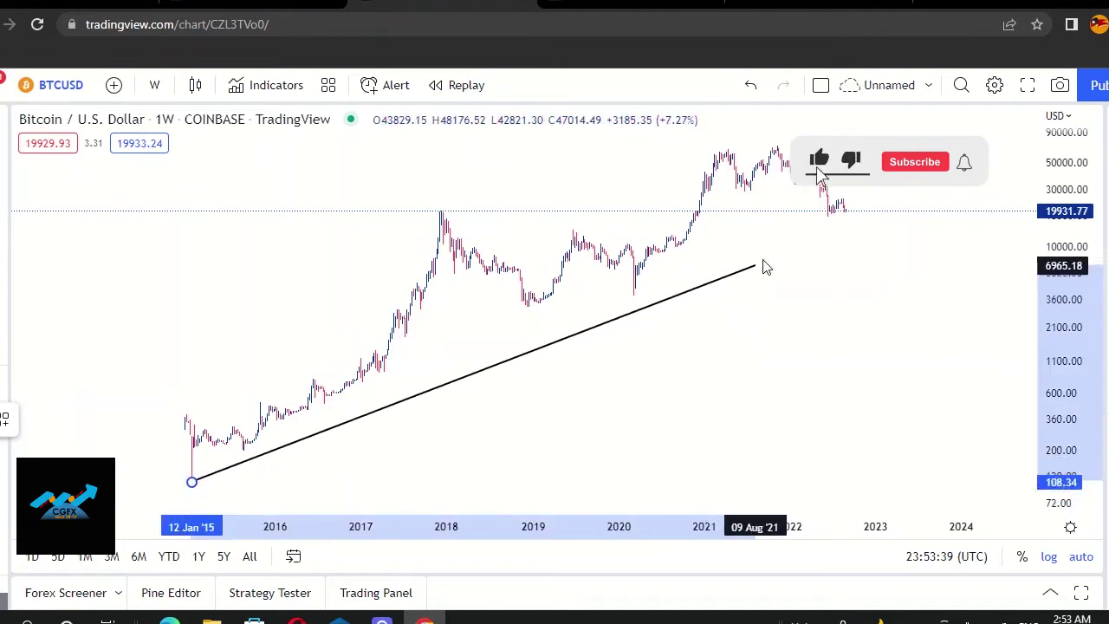
{"action": "left_click", "coordinate": [881, 198]}
{"action": "double_click", "coordinate": [866, 204]}
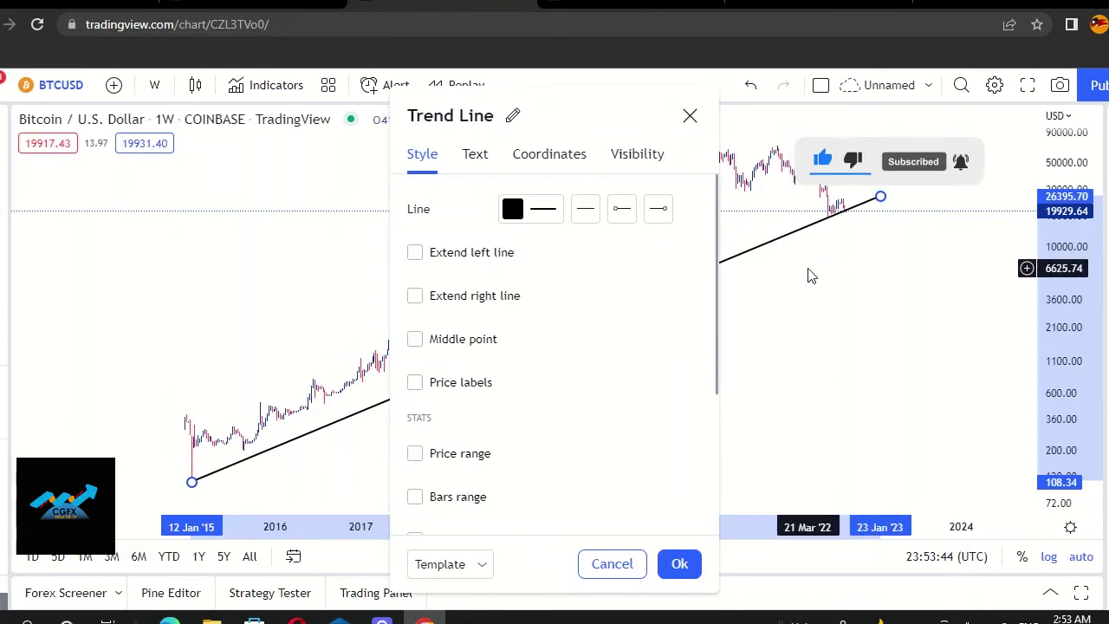
{"action": "key", "text": "Escape"}
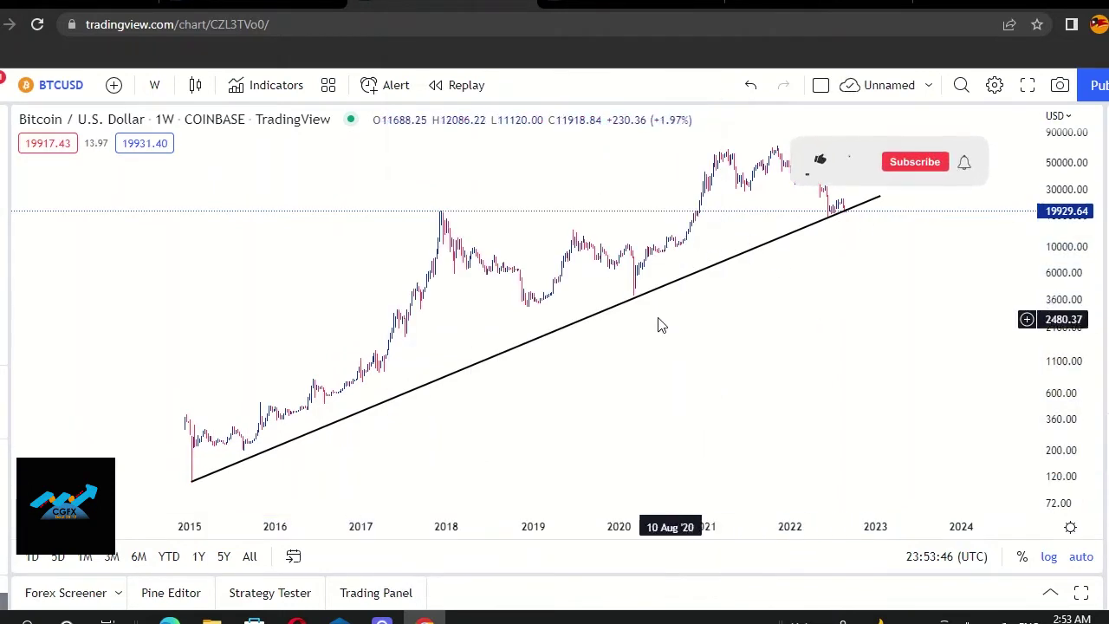
{"action": "left_click", "coordinate": [91, 419]}
{"action": "left_click", "coordinate": [98, 457]}
{"action": "left_click", "coordinate": [425, 433]}
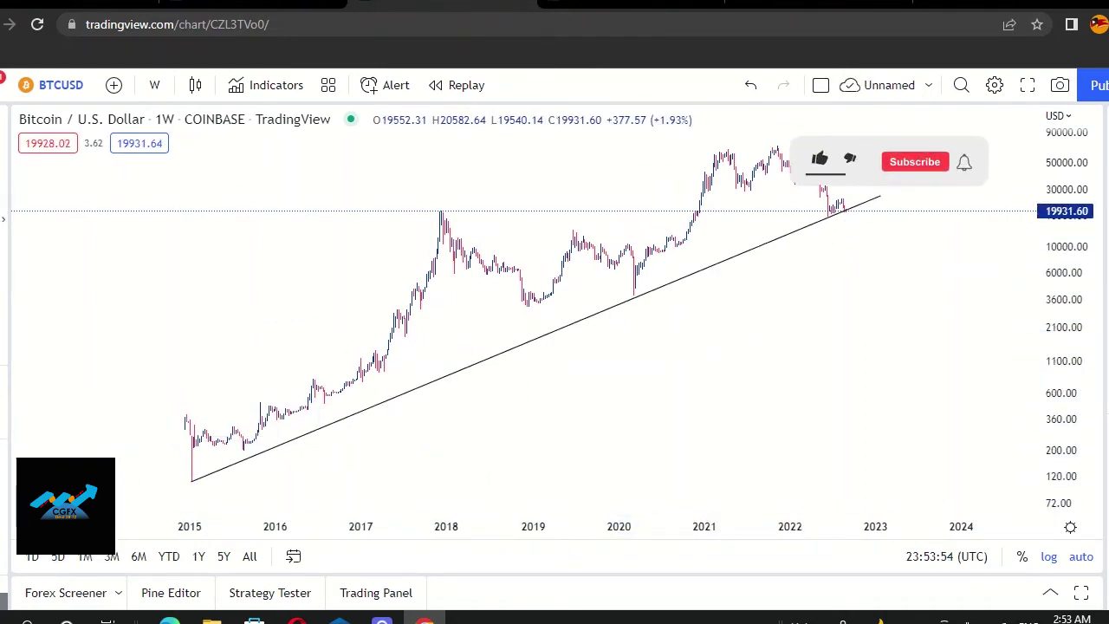
- Draw a grey rectangle over the June 2022 lows, stretching past the latest candles
{"action": "scroll", "coordinate": [802, 327], "scroll_direction": "up", "scroll_amount": 6}
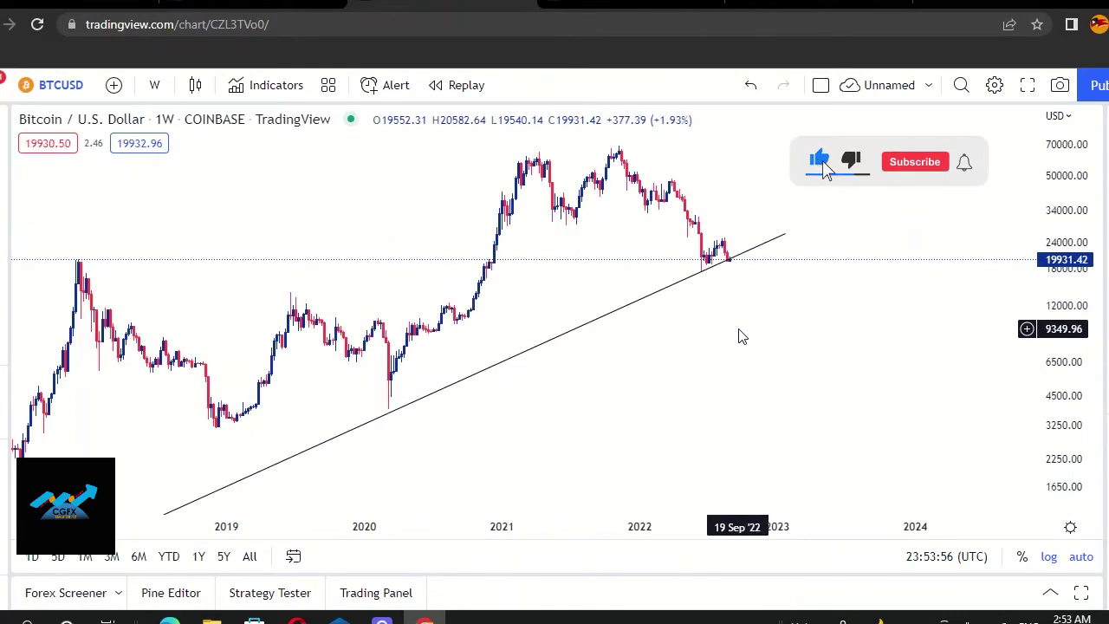
{"action": "left_click_drag", "start_coordinate": [342, 354], "coordinate": [664, 210]}
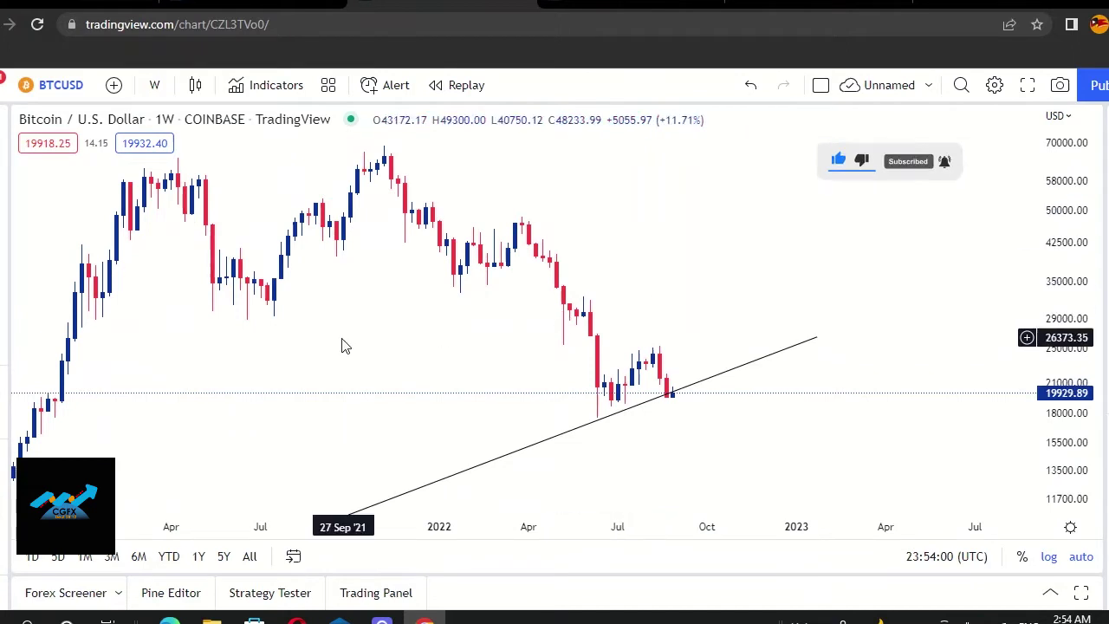
{"action": "left_click", "coordinate": [4, 250]}
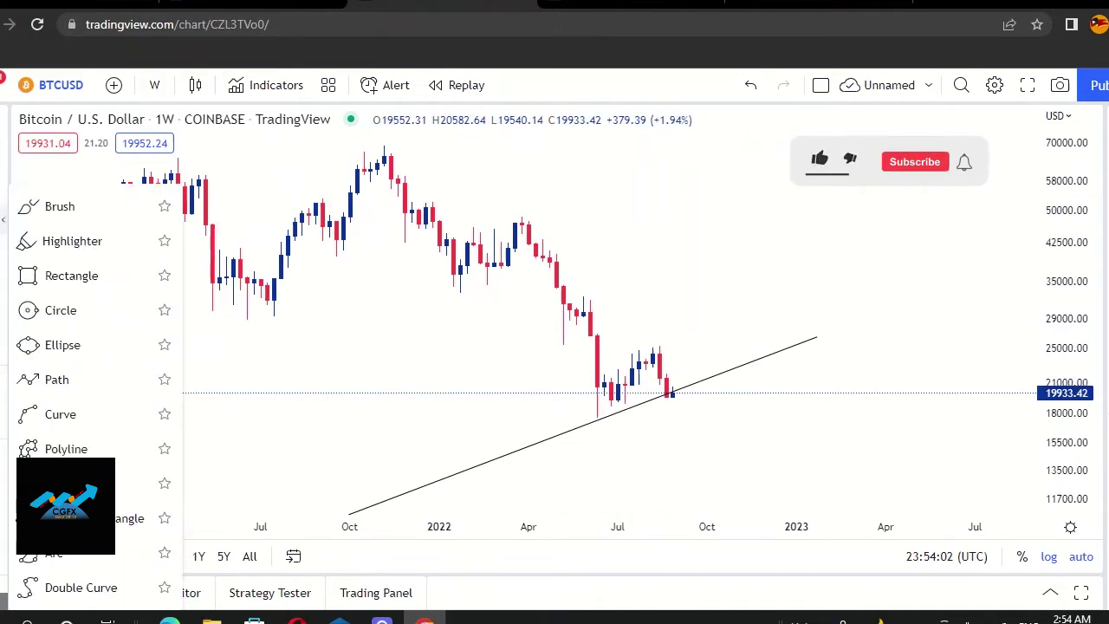
{"action": "left_click", "coordinate": [594, 389]}
{"action": "left_click_drag", "start_coordinate": [598, 414], "coordinate": [759, 407]}
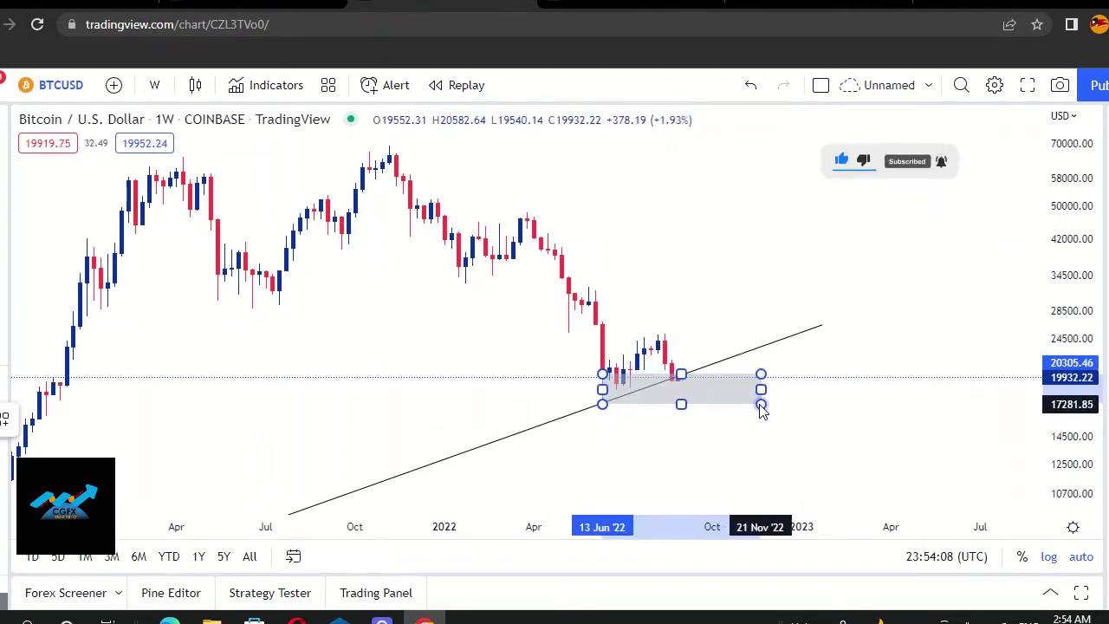
{"action": "left_click", "coordinate": [708, 433]}
- Extend the zone box's left edge back to the December 2020 candles
{"action": "left_click_drag", "start_coordinate": [287, 379], "coordinate": [602, 357]}
{"action": "left_click", "coordinate": [919, 300]}
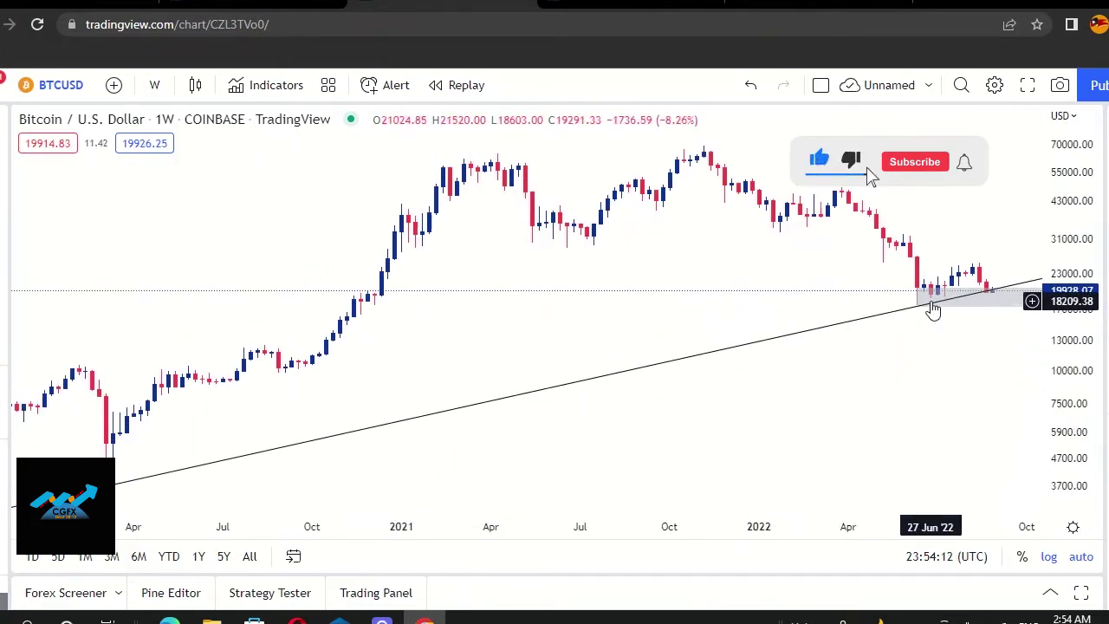
{"action": "left_click_drag", "start_coordinate": [918, 300], "coordinate": [374, 327]}
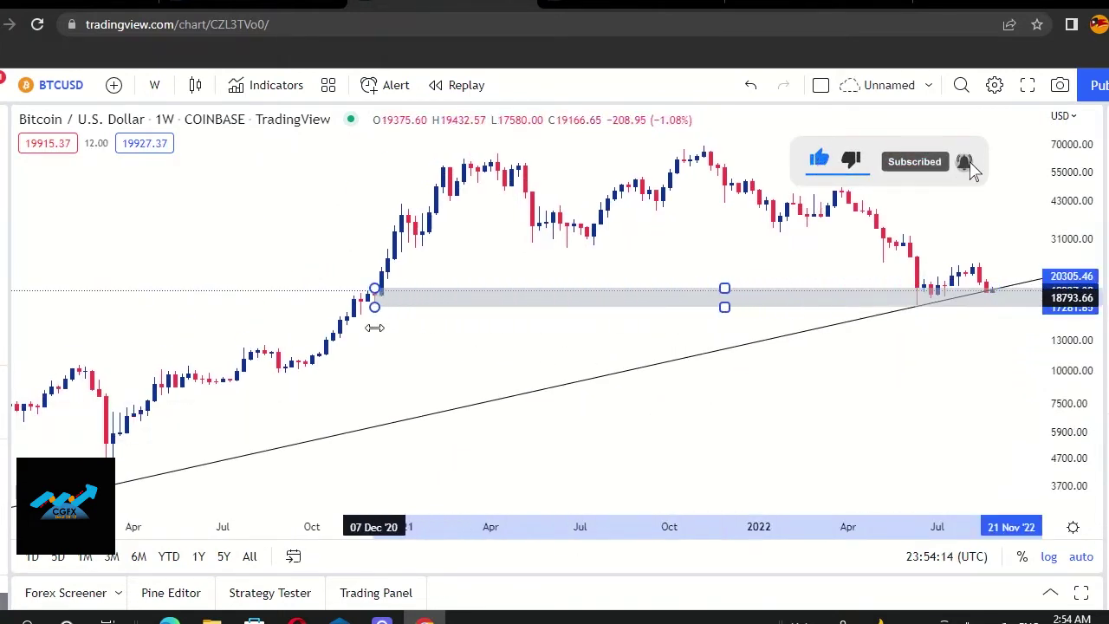
{"action": "left_click", "coordinate": [109, 303]}
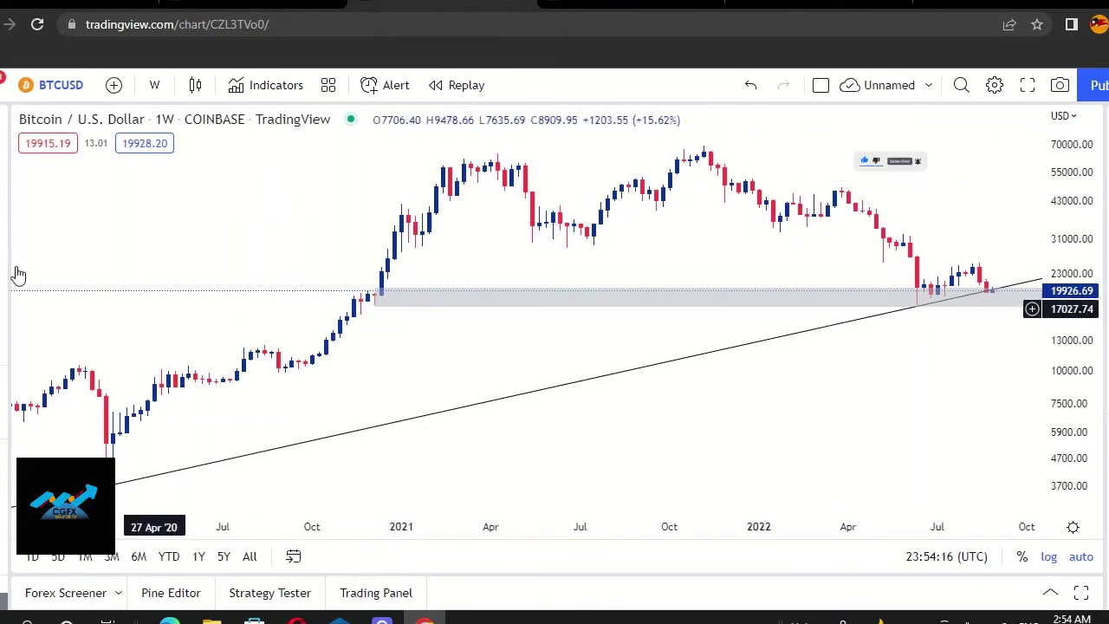
{"action": "left_click", "coordinate": [3, 156]}
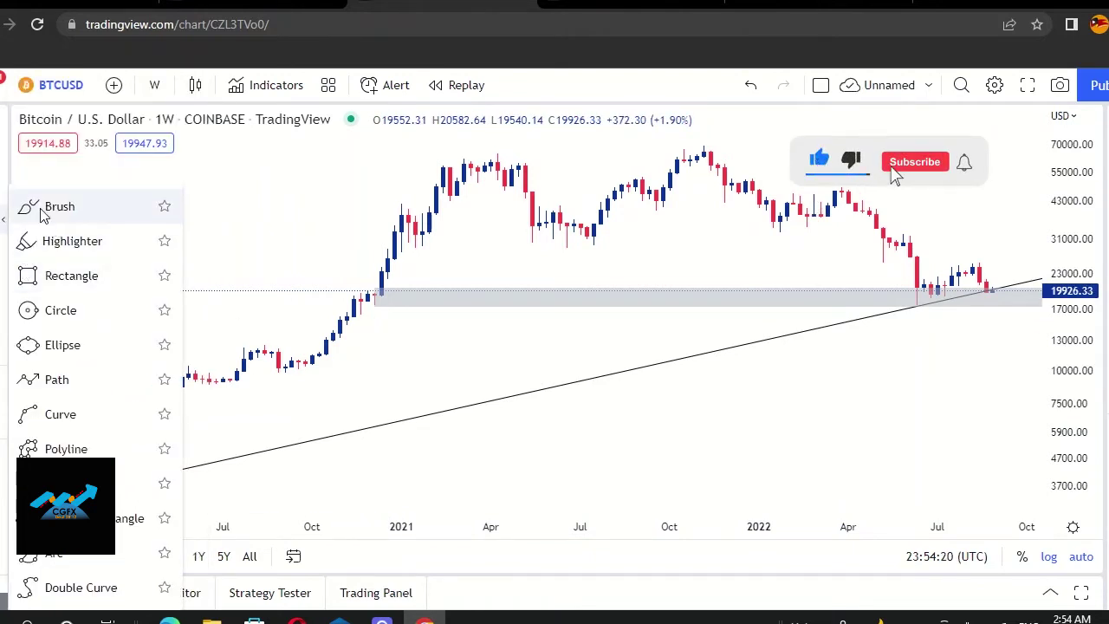
- Sketch a freehand circle around the late-2020 breakout candle, then delete it
{"action": "left_click", "coordinate": [263, 277]}
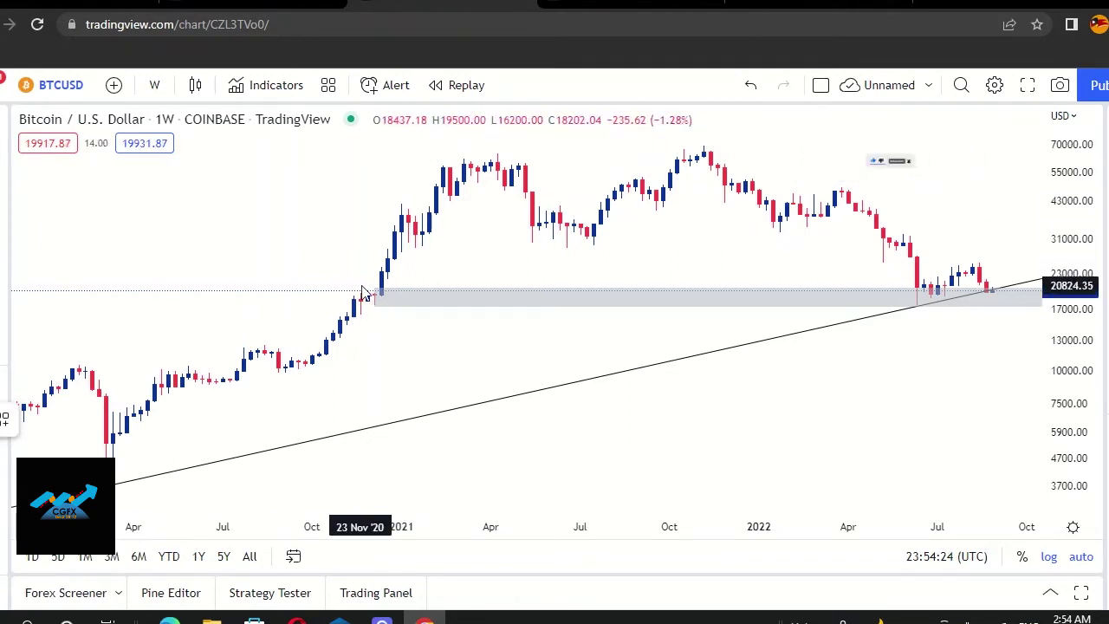
{"action": "mouse_move", "coordinate": [379, 292]}
{"action": "left_mouse_down"}
{"action": "mouse_move", "coordinate": [362, 290]}
{"action": "mouse_move", "coordinate": [375, 286]}
{"action": "left_mouse_up"}
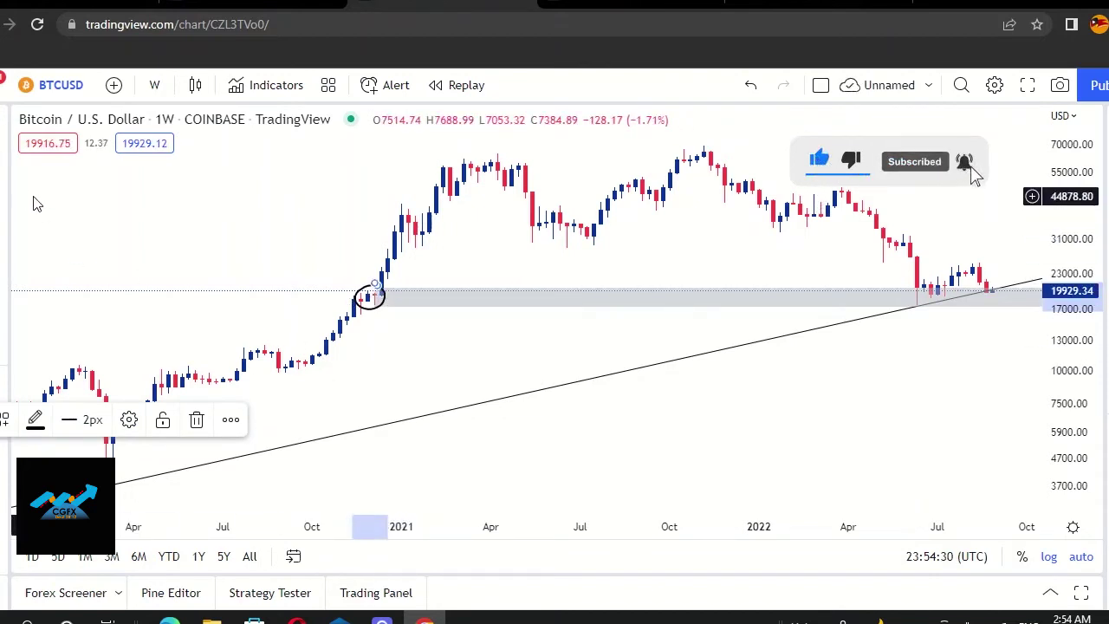
{"action": "key", "text": "Delete"}
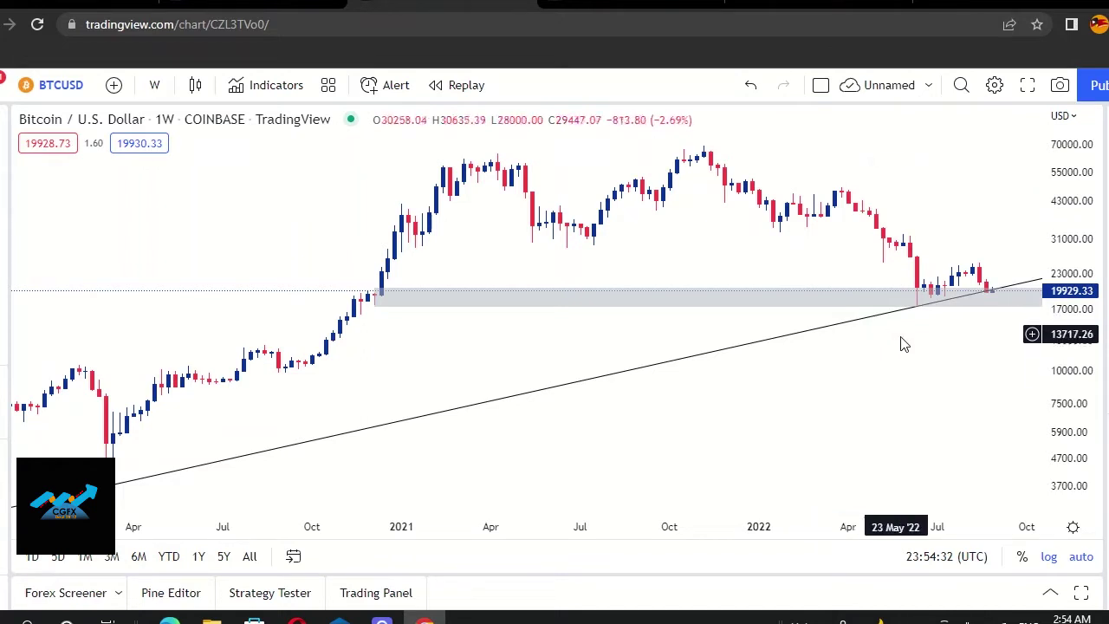
- Add a 'WEEKLY DEMAND ZONE' text label and move it inside the grey zone box
{"action": "left_click", "coordinate": [389, 304]}
{"action": "type", "text": "WEEKLY DEMAND"}
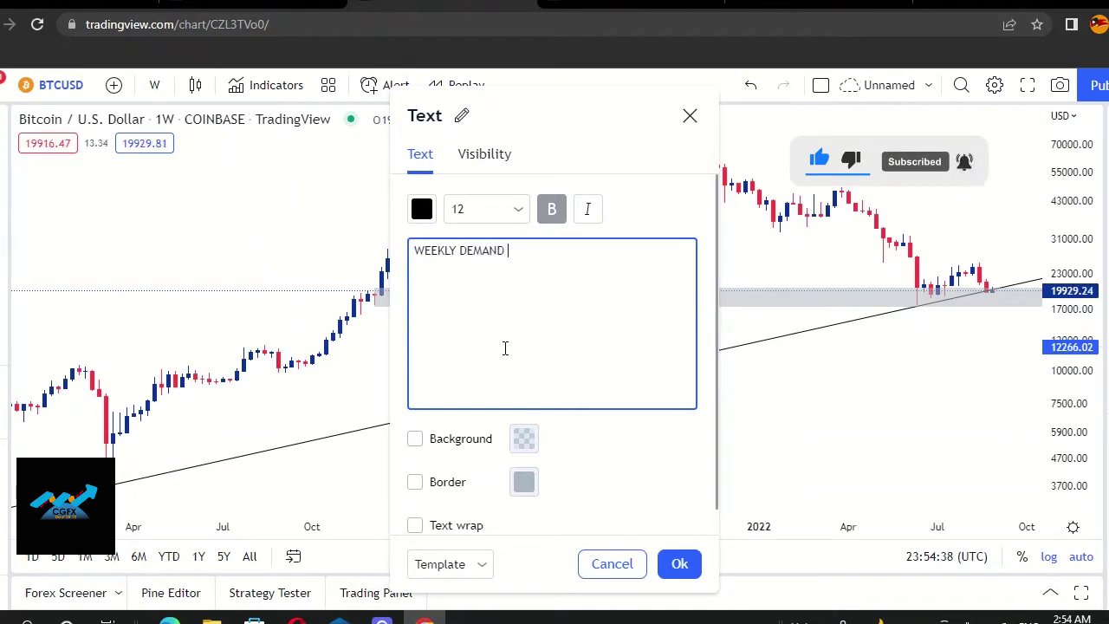
{"action": "type", "text": " ZONE"}
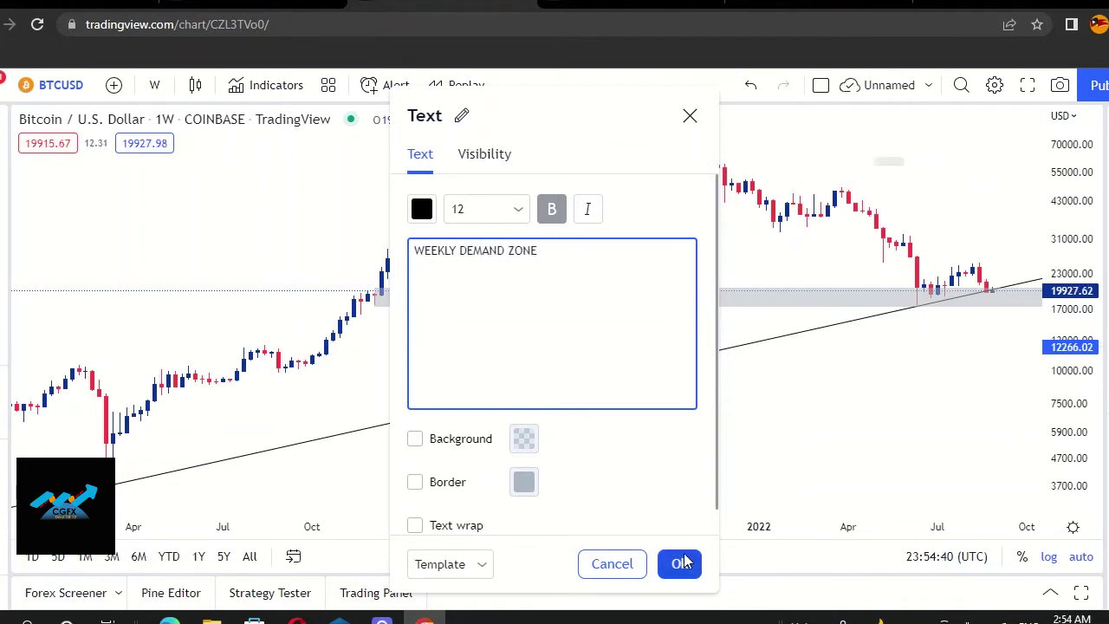
{"action": "left_click", "coordinate": [681, 563]}
{"action": "left_click_drag", "start_coordinate": [546, 360], "coordinate": [793, 311]}
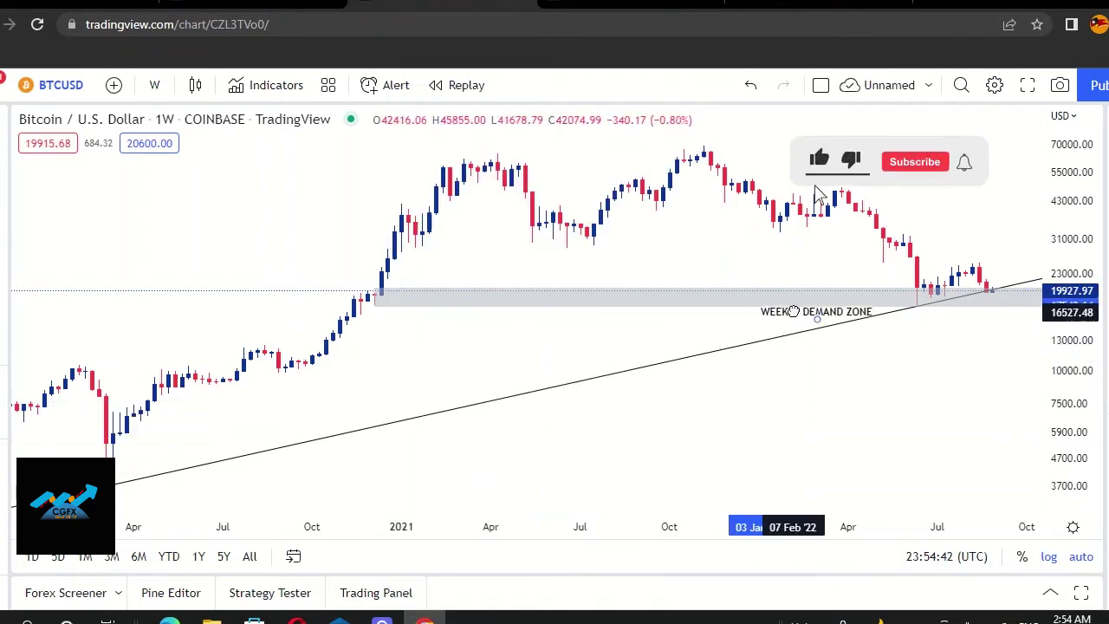
{"action": "left_click_drag", "start_coordinate": [819, 367], "coordinate": [234, 401]}
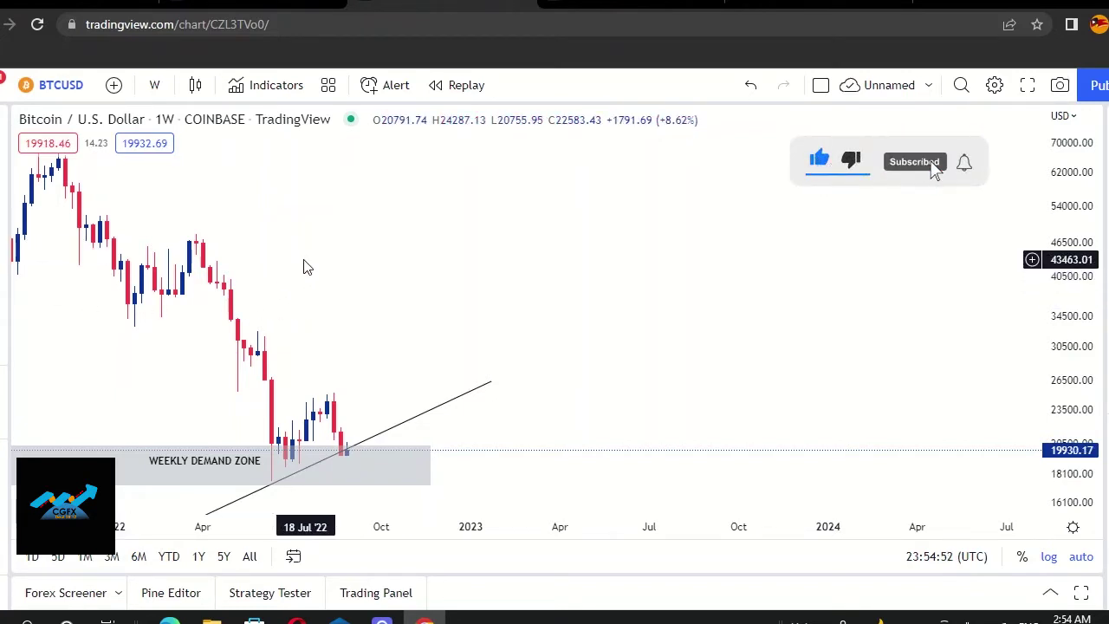
{"action": "left_click_drag", "start_coordinate": [304, 265], "coordinate": [487, 277]}
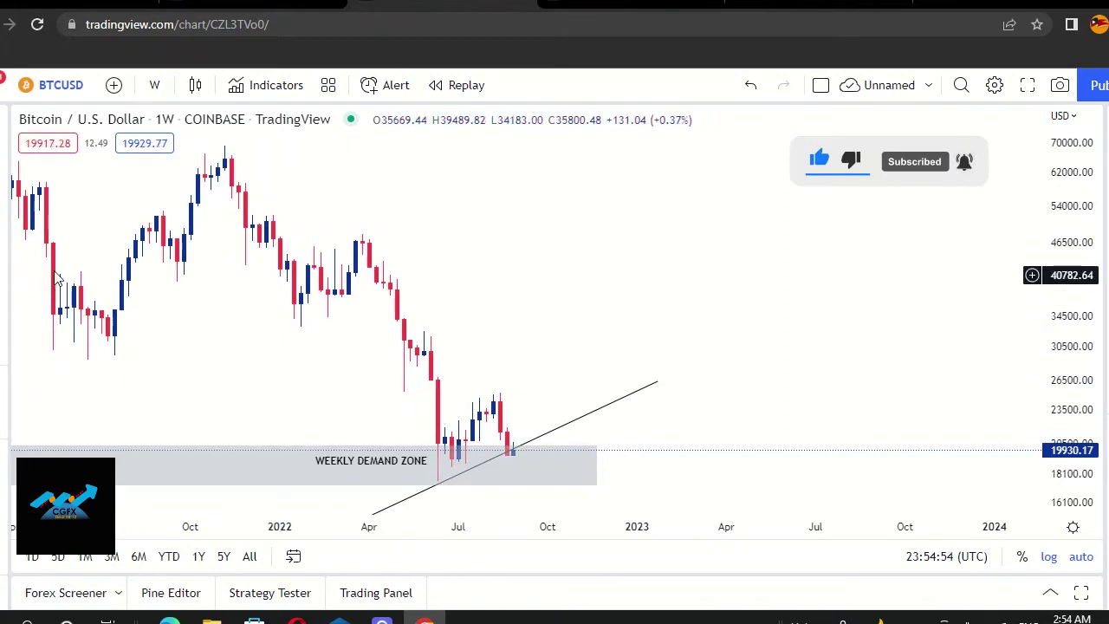
{"action": "mouse_move", "coordinate": [507, 430]}
{"action": "left_mouse_down"}
{"action": "mouse_move", "coordinate": [520, 447]}
{"action": "mouse_move", "coordinate": [508, 443]}
{"action": "left_mouse_up"}
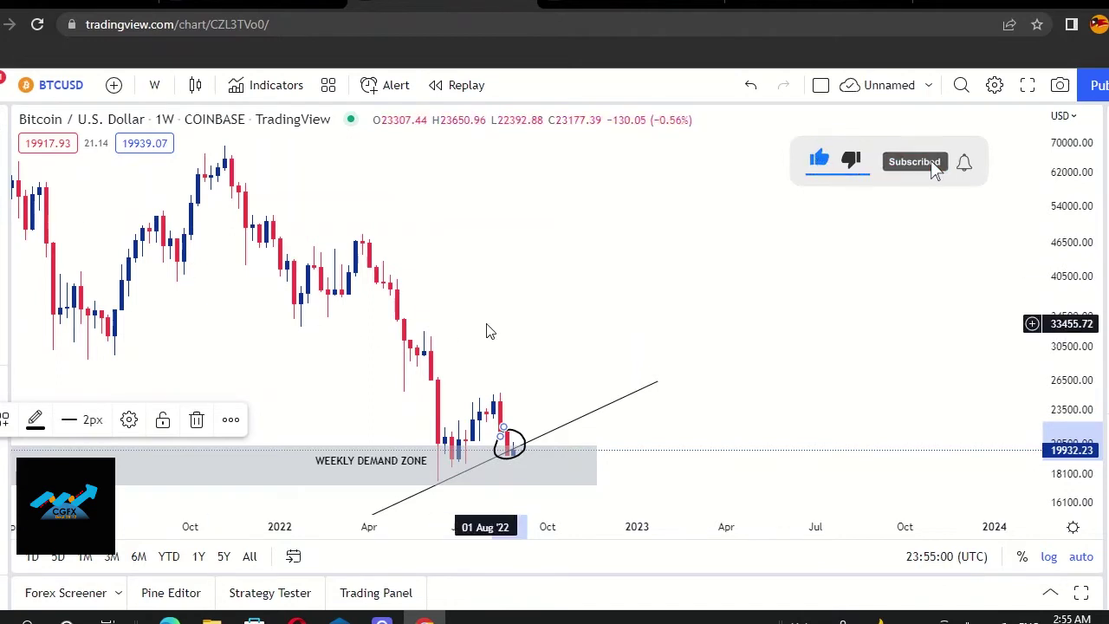
{"action": "key", "text": "Delete"}
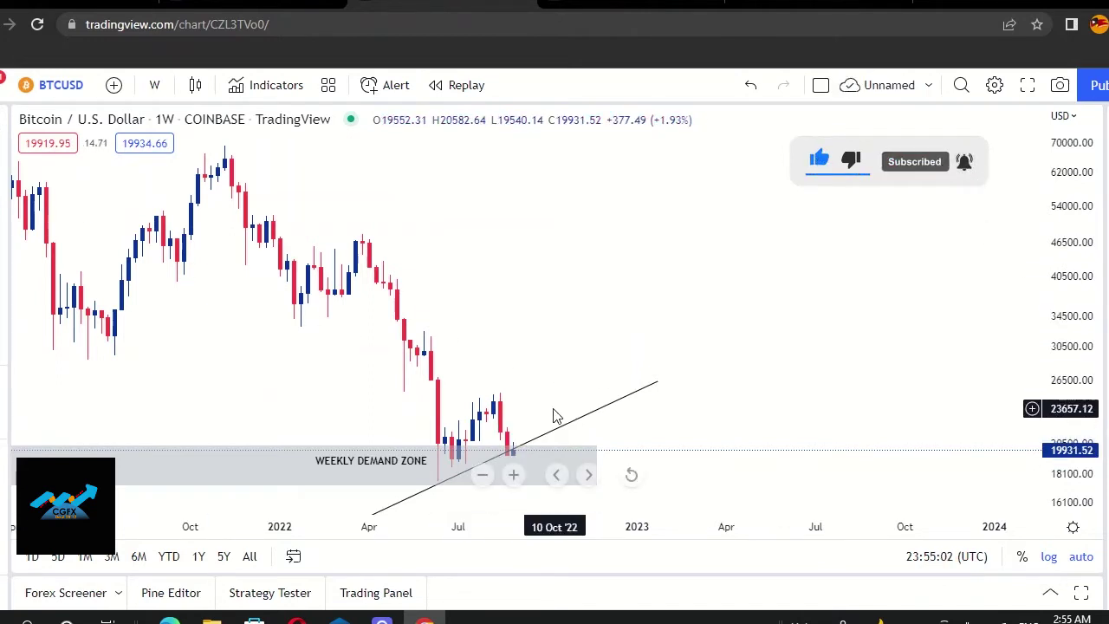
{"action": "left_click_drag", "start_coordinate": [554, 415], "coordinate": [745, 280]}
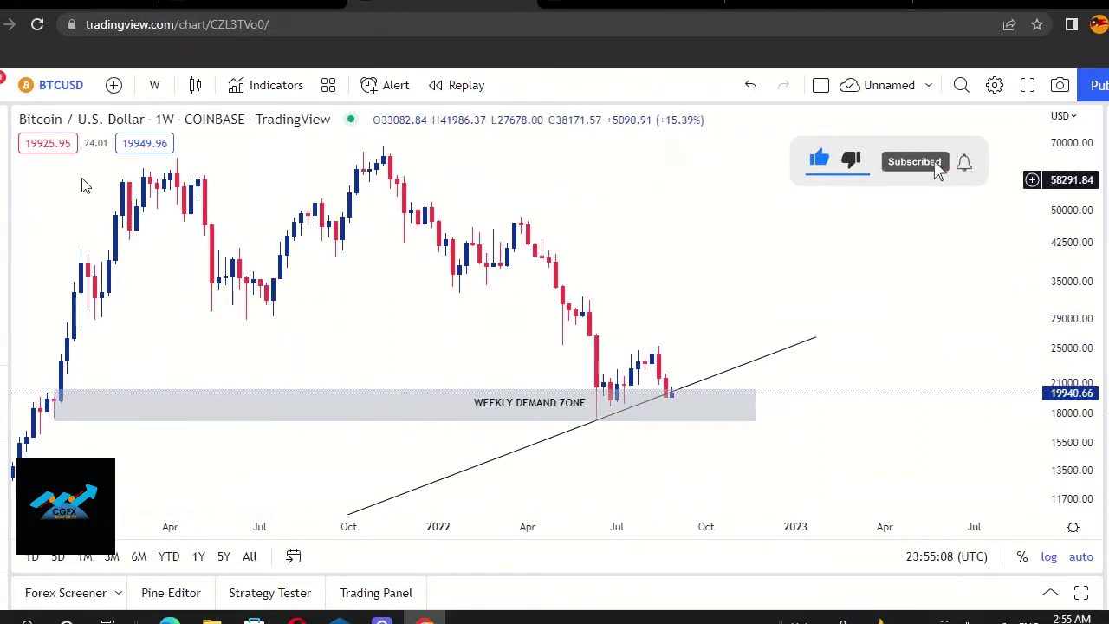
- Draw a falling trend line from the April–May 2021 low to the mid-2022 low
{"action": "left_click", "coordinate": [211, 303]}
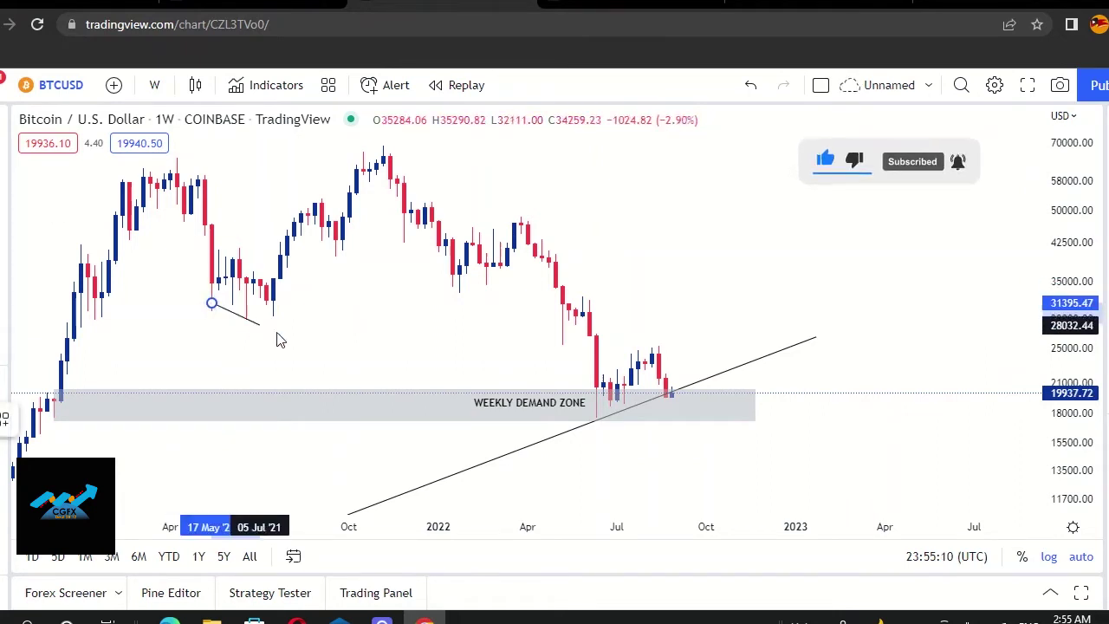
{"action": "left_click", "coordinate": [618, 428]}
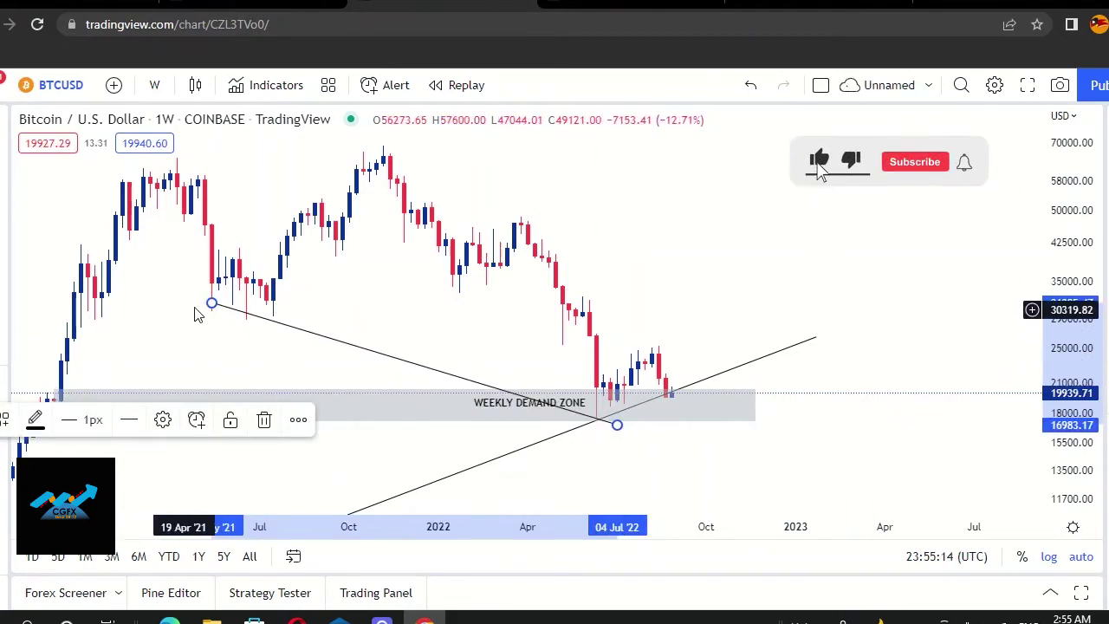
{"action": "left_click_drag", "start_coordinate": [212, 306], "coordinate": [196, 310]}
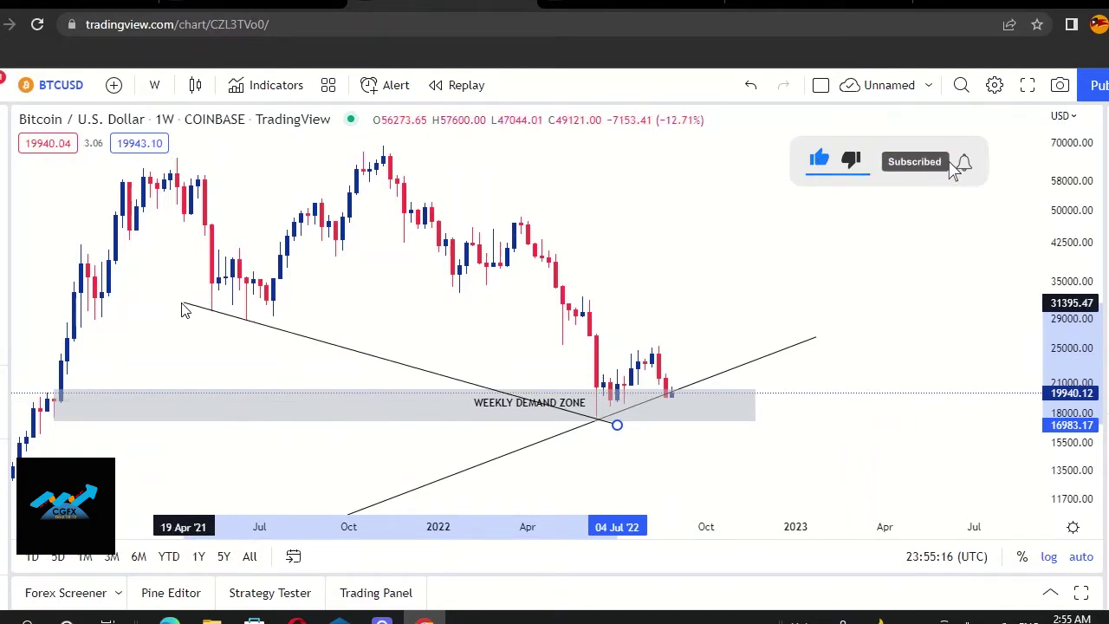
{"action": "left_click_drag", "start_coordinate": [181, 306], "coordinate": [178, 303]}
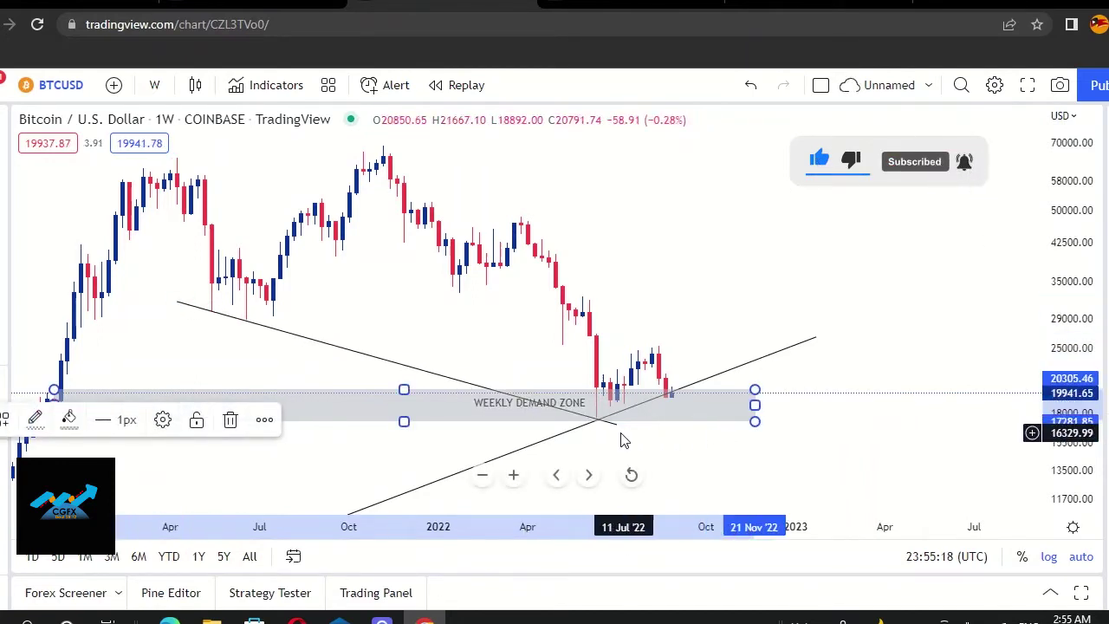
{"action": "mouse_move", "coordinate": [617, 425]}
{"action": "left_mouse_down"}
{"action": "mouse_move", "coordinate": [636, 441]}
{"action": "mouse_move", "coordinate": [620, 428]}
{"action": "left_mouse_up"}
{"action": "left_click", "coordinate": [199, 340]}
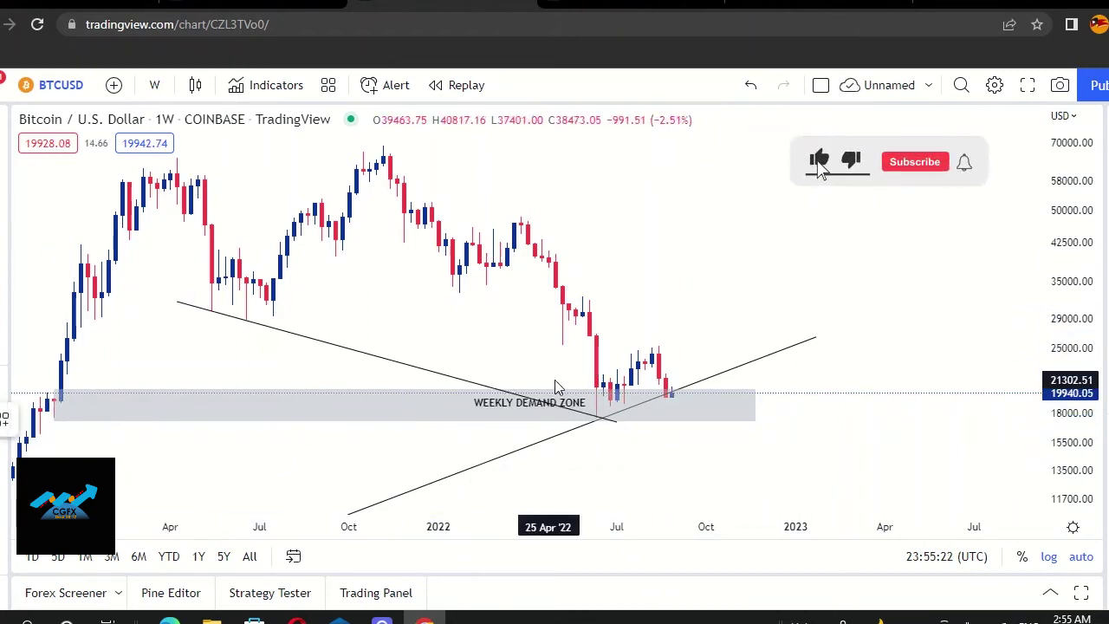
- Circle the trendline crossing, delete the left freehand circle, and move the zone label down-right
{"action": "mouse_move", "coordinate": [602, 393]}
{"action": "left_mouse_down"}
{"action": "mouse_move", "coordinate": [589, 421]}
{"action": "mouse_move", "coordinate": [599, 394]}
{"action": "left_mouse_up"}
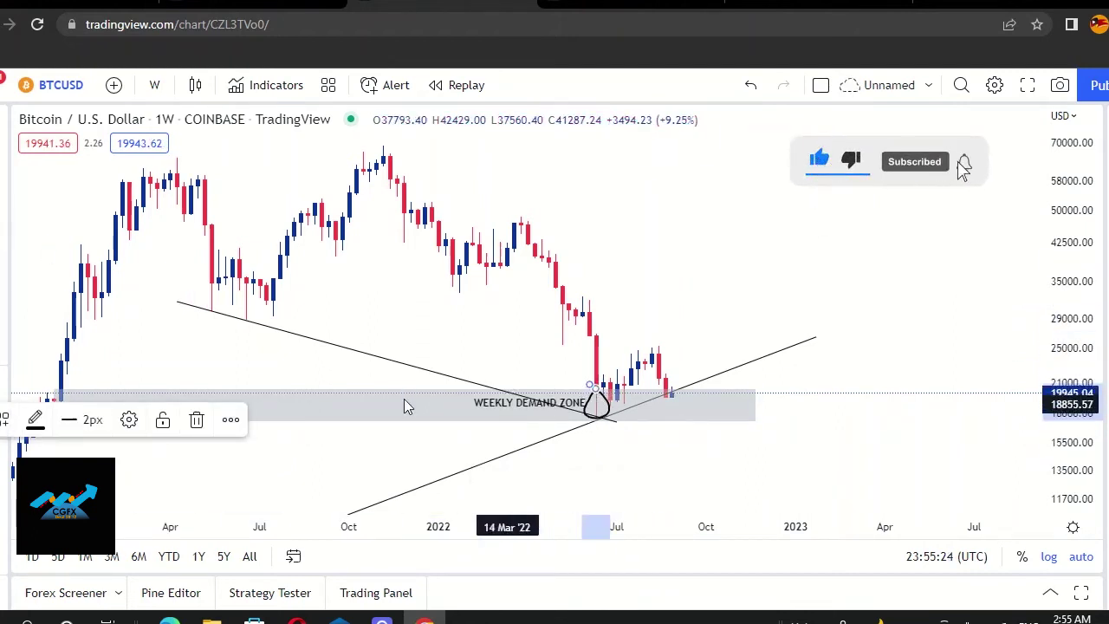
{"action": "mouse_move", "coordinate": [213, 290]}
{"action": "left_mouse_down"}
{"action": "mouse_move", "coordinate": [201, 305]}
{"action": "mouse_move", "coordinate": [232, 329]}
{"action": "left_mouse_up"}
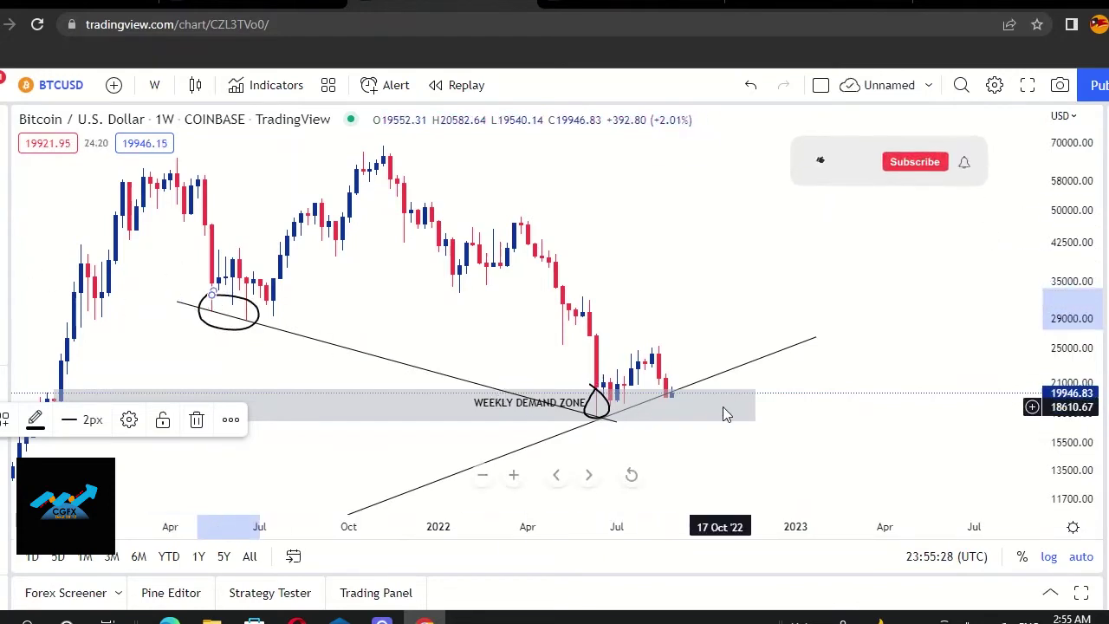
{"action": "left_click", "coordinate": [595, 403]}
{"action": "left_click", "coordinate": [257, 316]}
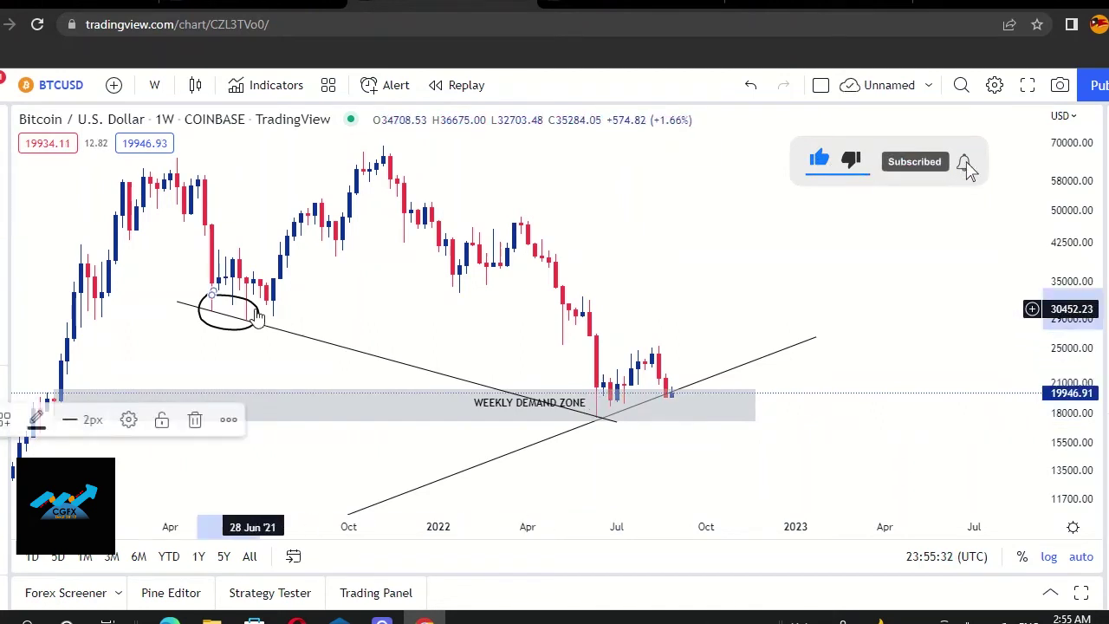
{"action": "key", "text": "Delete"}
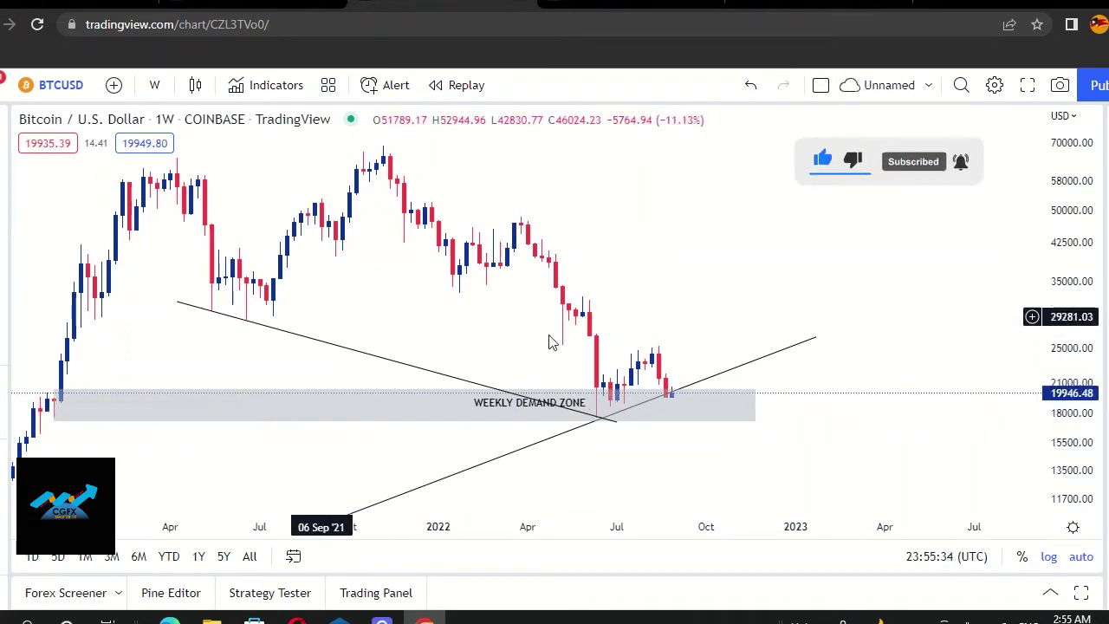
{"action": "left_click_drag", "start_coordinate": [516, 410], "coordinate": [604, 415]}
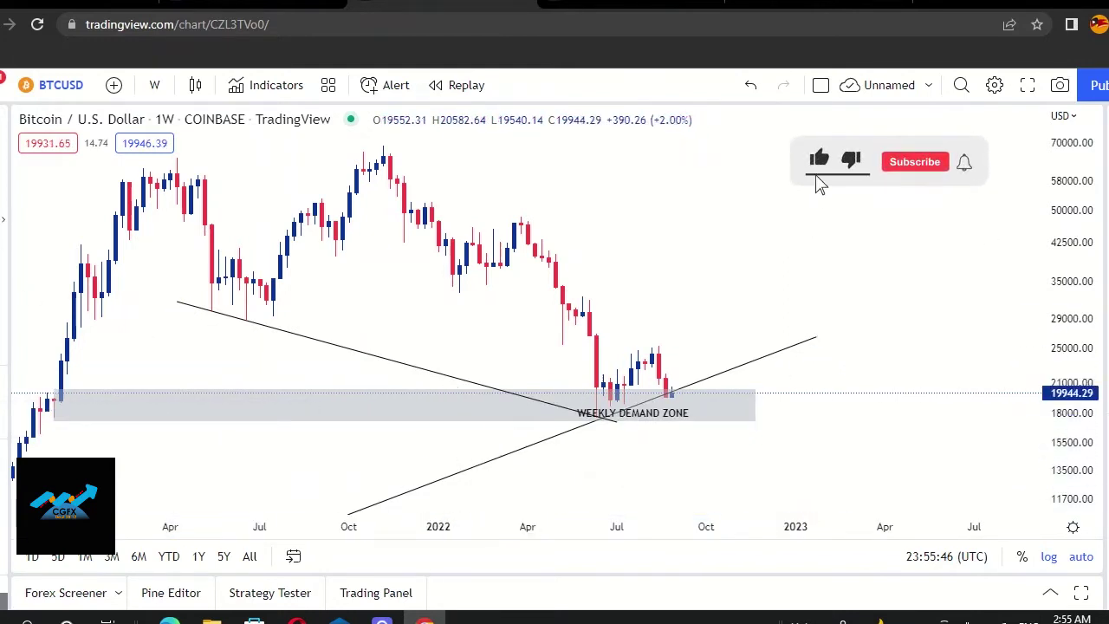
- Sketch and then delete trial freehand strokes around the latest candles
{"action": "left_click", "coordinate": [606, 418]}
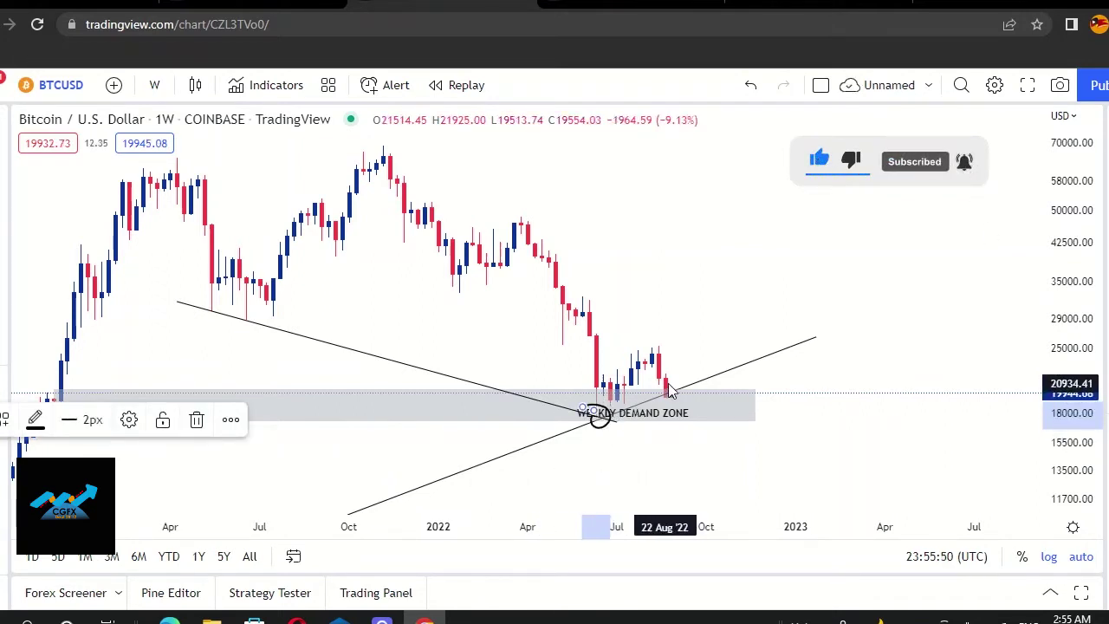
{"action": "left_click_drag", "start_coordinate": [667, 381], "coordinate": [666, 386]}
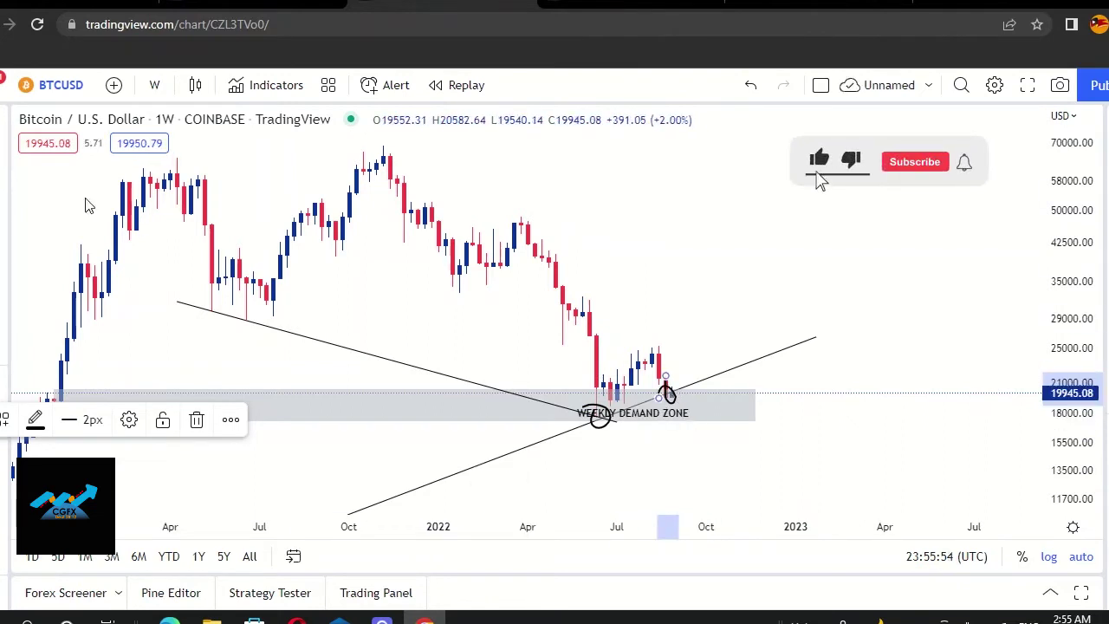
{"action": "key", "text": "Delete"}
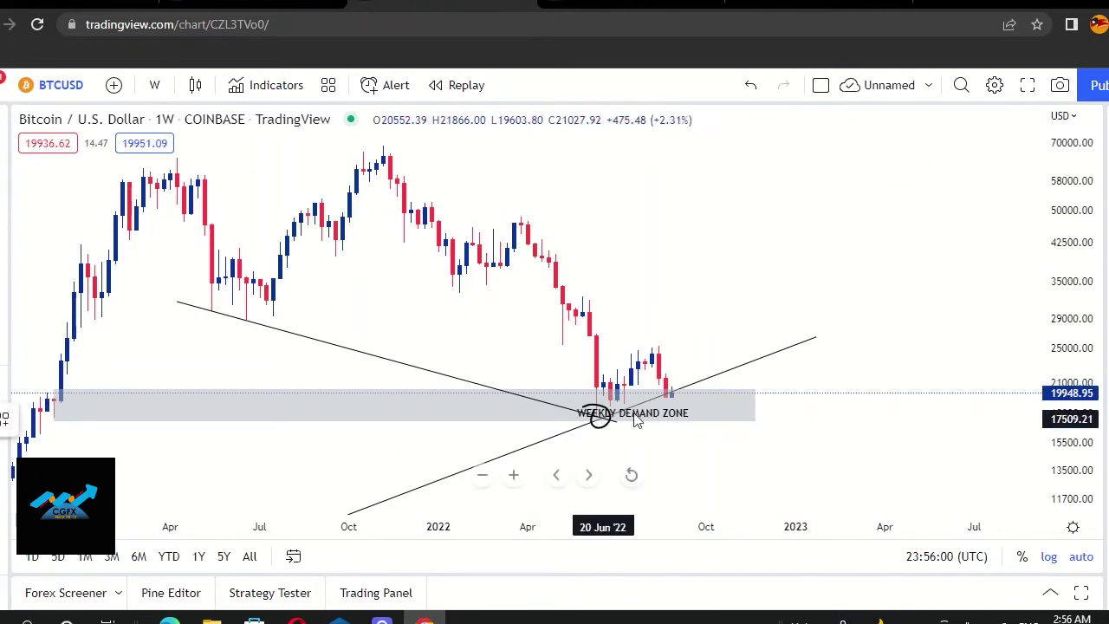
{"action": "mouse_move", "coordinate": [692, 395]}
{"action": "left_mouse_down"}
{"action": "mouse_move", "coordinate": [688, 198]}
{"action": "mouse_move", "coordinate": [656, 257]}
{"action": "mouse_move", "coordinate": [692, 202]}
{"action": "mouse_move", "coordinate": [734, 239]}
{"action": "left_mouse_up"}
{"action": "mouse_move", "coordinate": [706, 351]}
{"action": "left_mouse_down"}
{"action": "mouse_move", "coordinate": [712, 439]}
{"action": "mouse_move", "coordinate": [696, 487]}
{"action": "mouse_move", "coordinate": [727, 506]}
{"action": "left_mouse_up"}
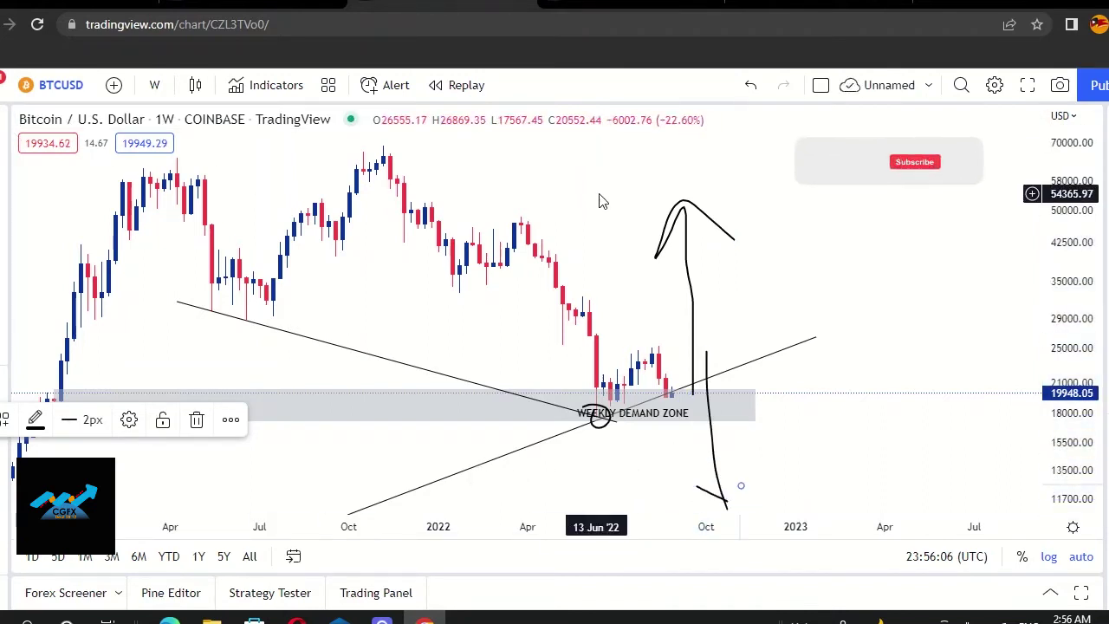
{"action": "left_click", "coordinate": [684, 213]}
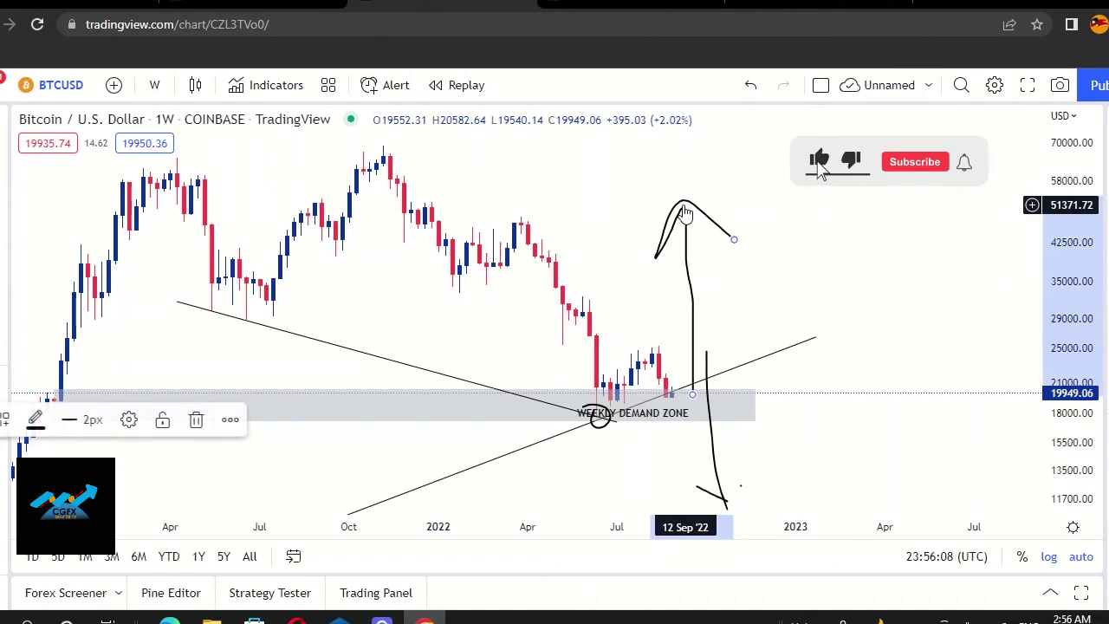
{"action": "key", "text": "Delete"}
{"action": "key", "text": "Delete"}
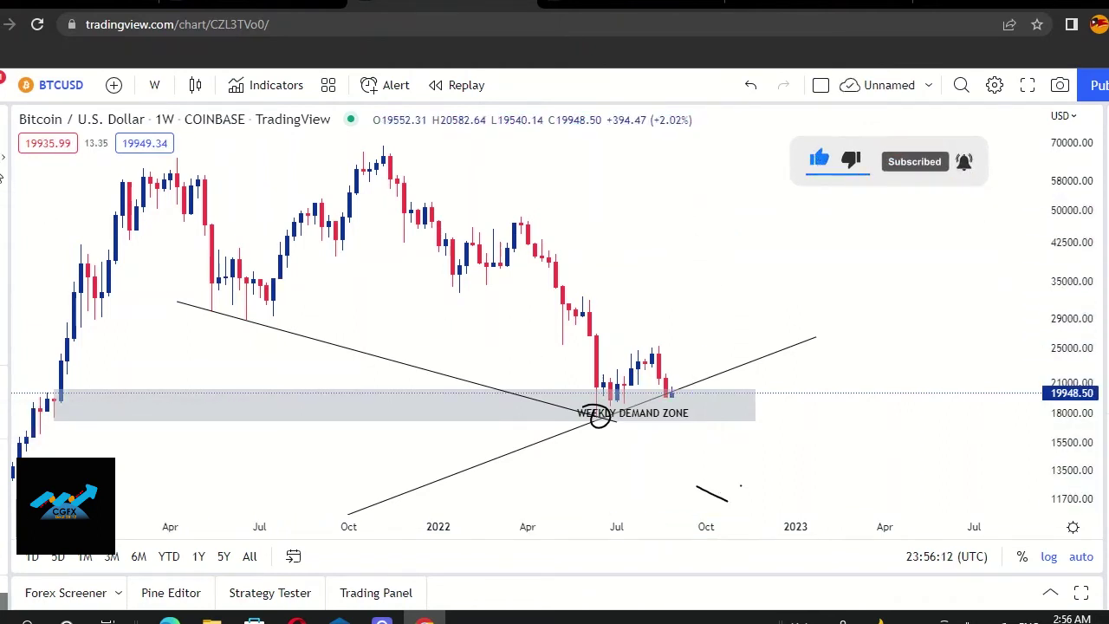
- Draw a rising trend line from 06 Jun '22 to the late-August highs
{"action": "left_click", "coordinate": [596, 383]}
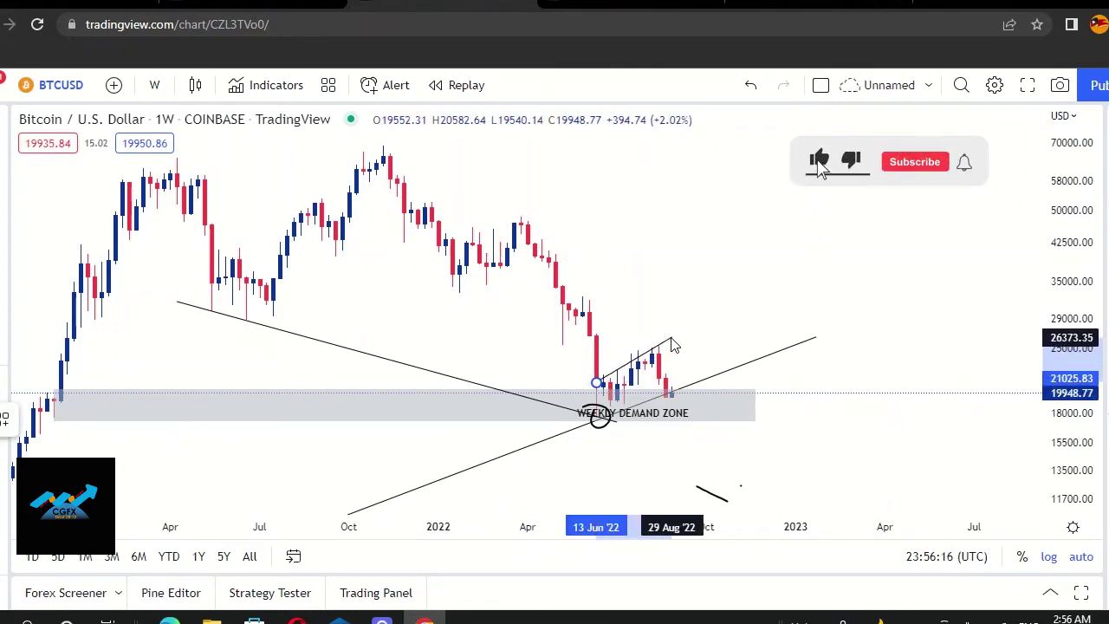
{"action": "left_click", "coordinate": [672, 338]}
{"action": "left_click_drag", "start_coordinate": [598, 386], "coordinate": [589, 384]}
{"action": "left_click", "coordinate": [674, 336]}
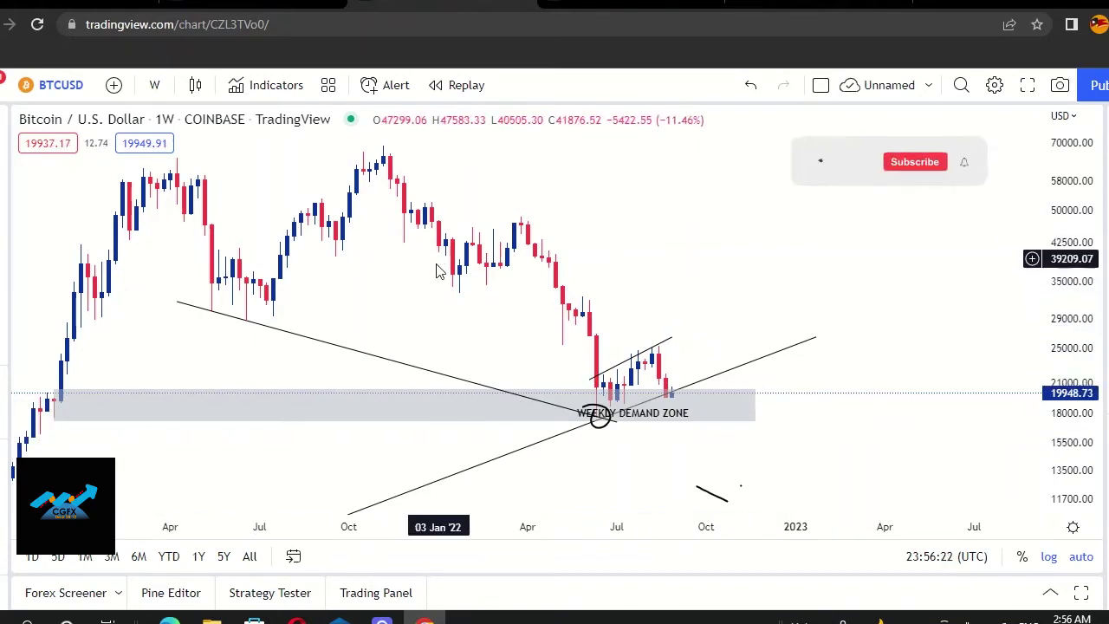
{"action": "scroll", "coordinate": [442, 270], "scroll_direction": "down", "scroll_amount": 3}
{"action": "left_click", "coordinate": [526, 291]}
{"action": "scroll", "coordinate": [563, 320], "scroll_direction": "up", "scroll_amount": 5}
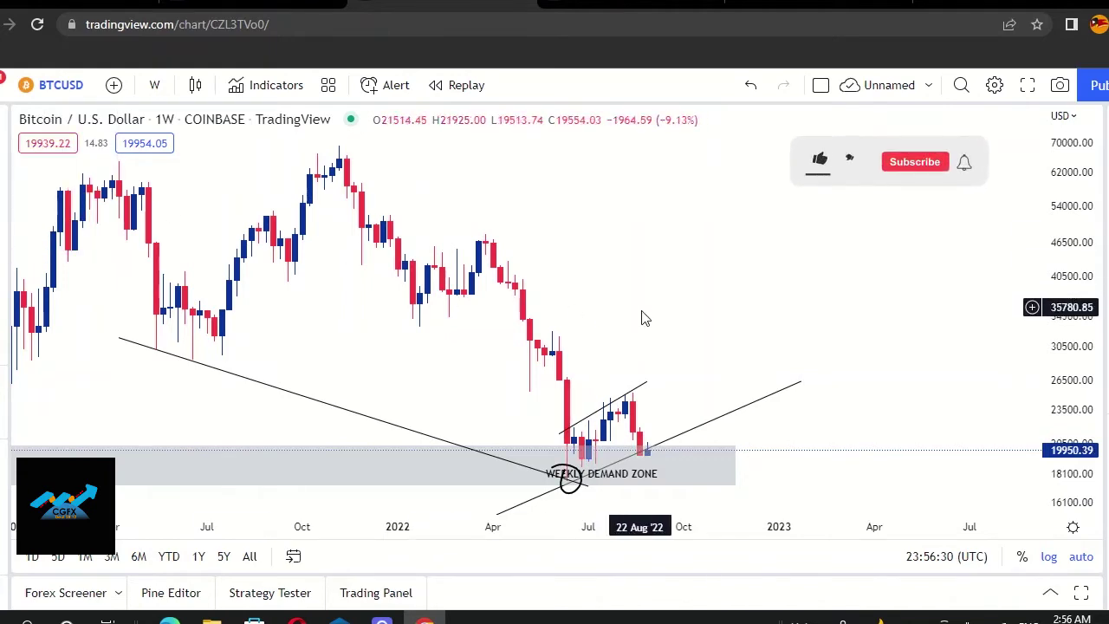
- Switch BTCUSD to the 1 day timeframe and frame the June–September candles
{"action": "left_click", "coordinate": [156, 85]}
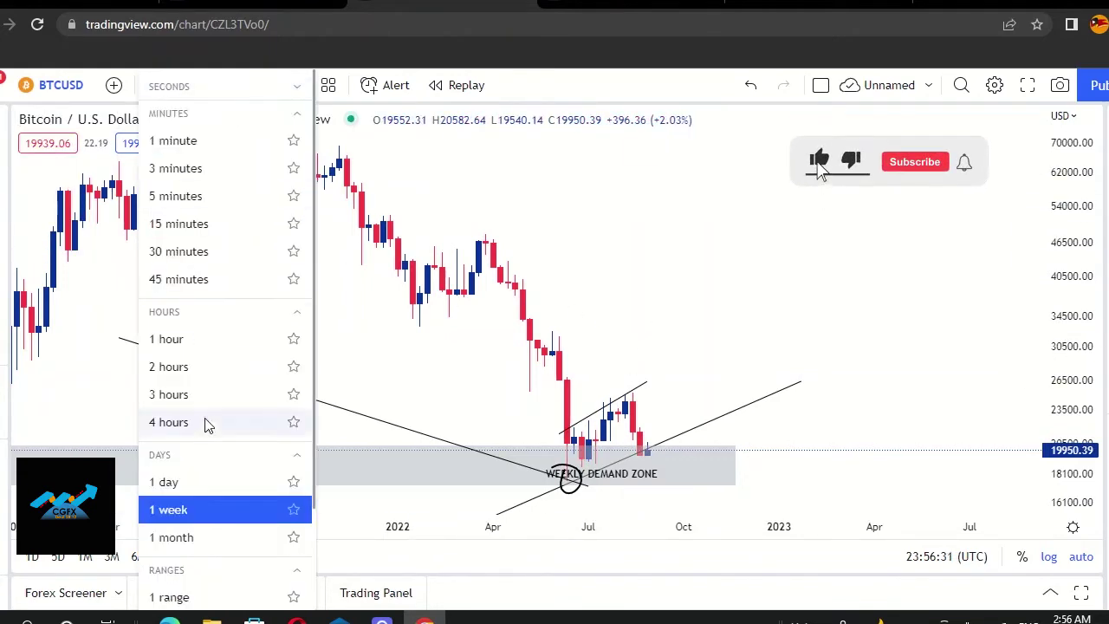
{"action": "left_click", "coordinate": [202, 479]}
{"action": "scroll", "coordinate": [704, 418], "scroll_direction": "down", "scroll_amount": 5}
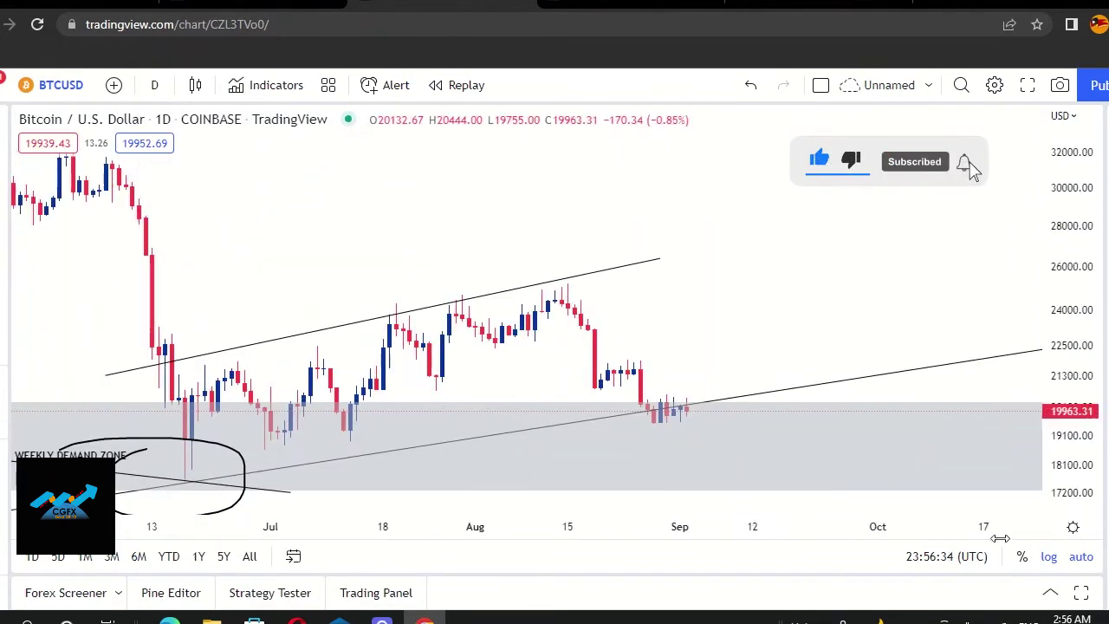
{"action": "scroll", "coordinate": [656, 367], "scroll_direction": "up", "scroll_amount": 2}
{"action": "left_click_drag", "start_coordinate": [562, 347], "coordinate": [823, 264]}
- Make the June–August upper trend line thicker
{"action": "left_click", "coordinate": [615, 408]}
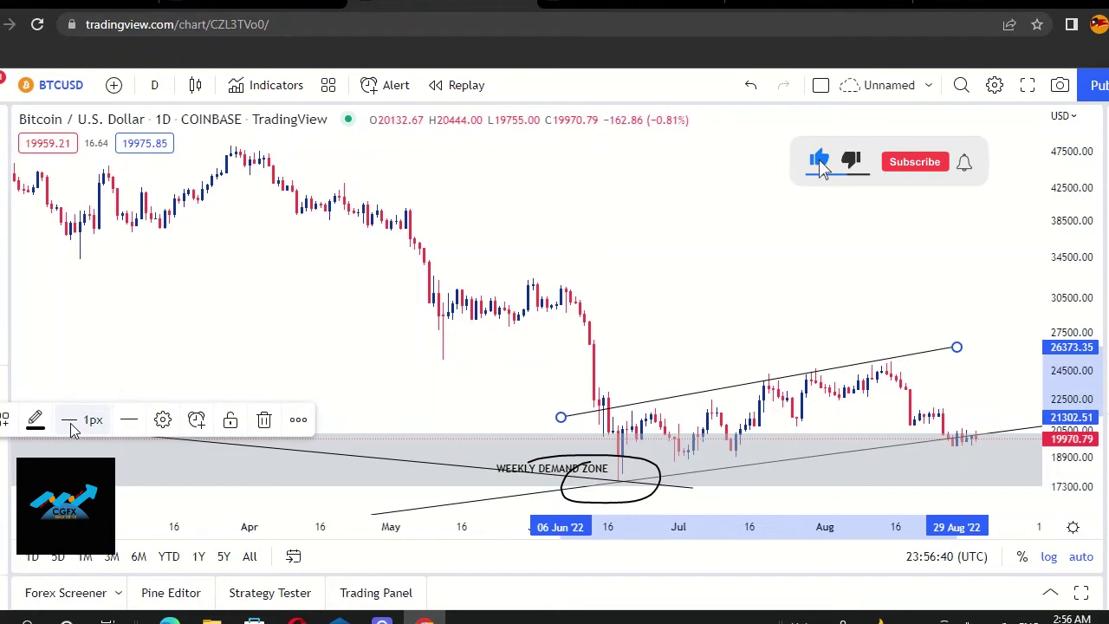
{"action": "left_click", "coordinate": [753, 292]}
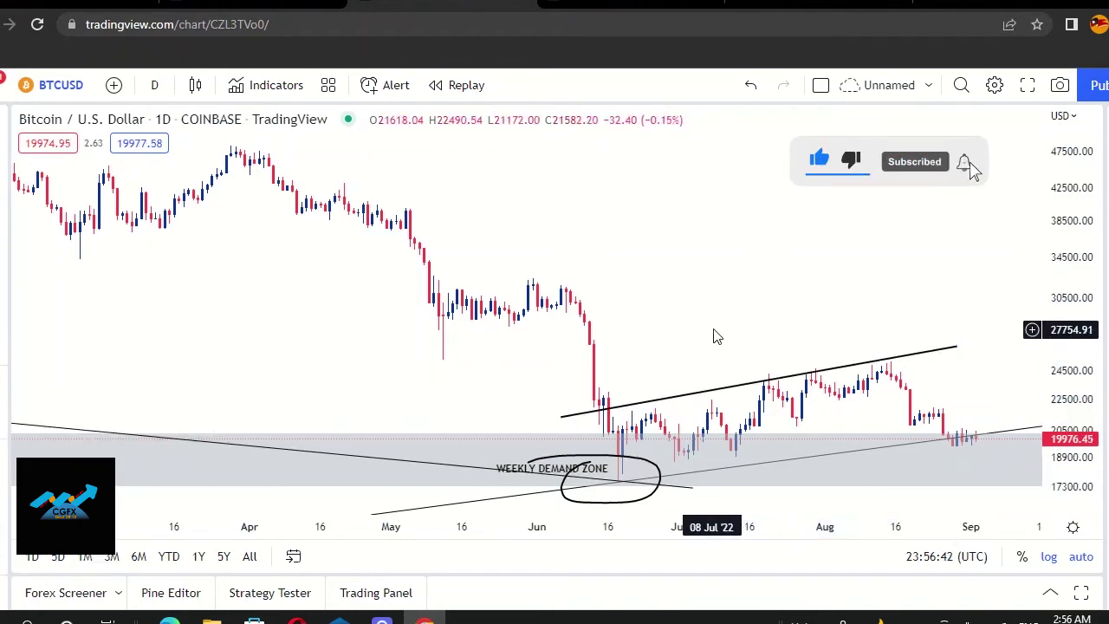
{"action": "scroll", "coordinate": [715, 336], "scroll_direction": "up", "scroll_amount": 2}
{"action": "scroll", "coordinate": [715, 335], "scroll_direction": "down", "scroll_amount": 2}
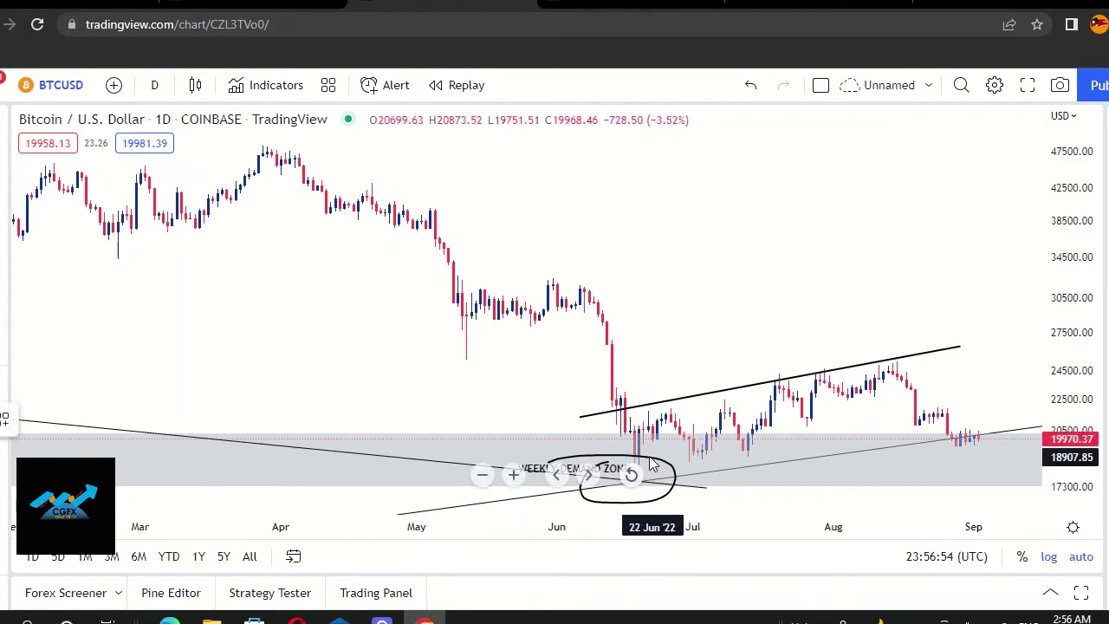
- Sketch a wavy price path through the channel to late August, then delete it
{"action": "left_click", "coordinate": [642, 423]}
{"action": "mouse_move", "coordinate": [750, 433]}
{"action": "left_mouse_down"}
{"action": "mouse_move", "coordinate": [786, 384]}
{"action": "mouse_move", "coordinate": [824, 465]}
{"action": "mouse_move", "coordinate": [866, 334]}
{"action": "mouse_move", "coordinate": [931, 394]}
{"action": "left_mouse_up"}
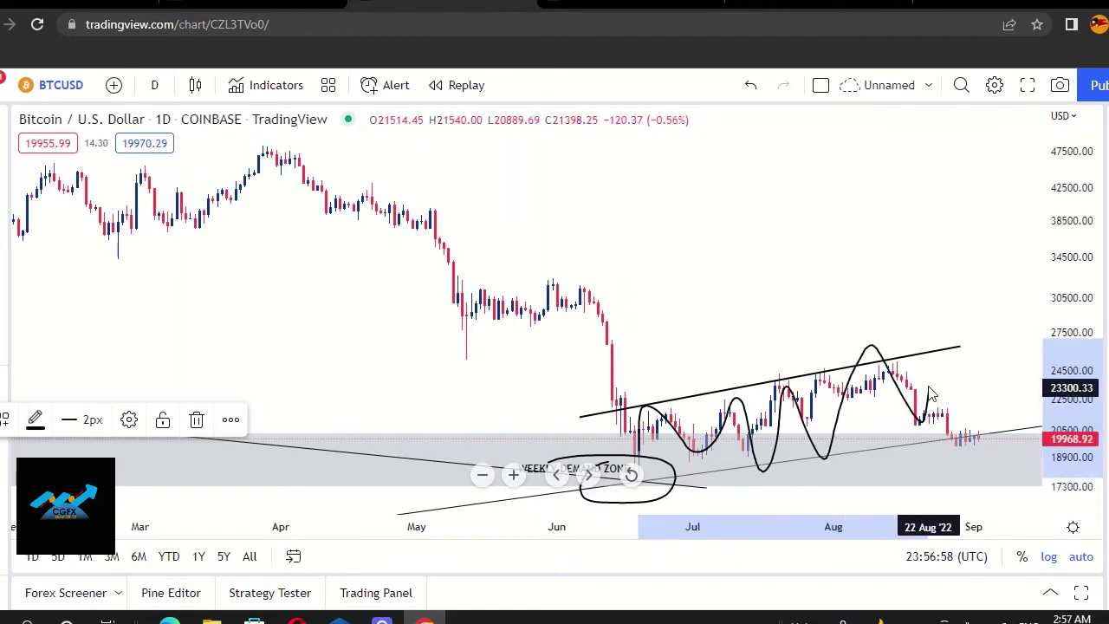
{"action": "left_click_drag", "start_coordinate": [956, 437], "coordinate": [956, 431]}
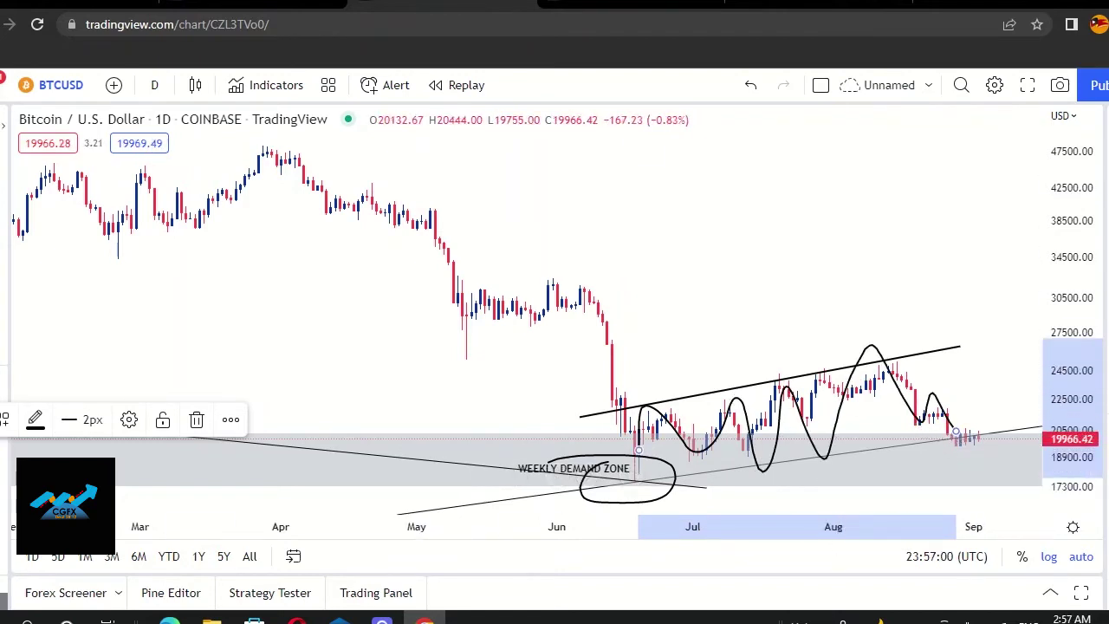
{"action": "key", "text": "Delete"}
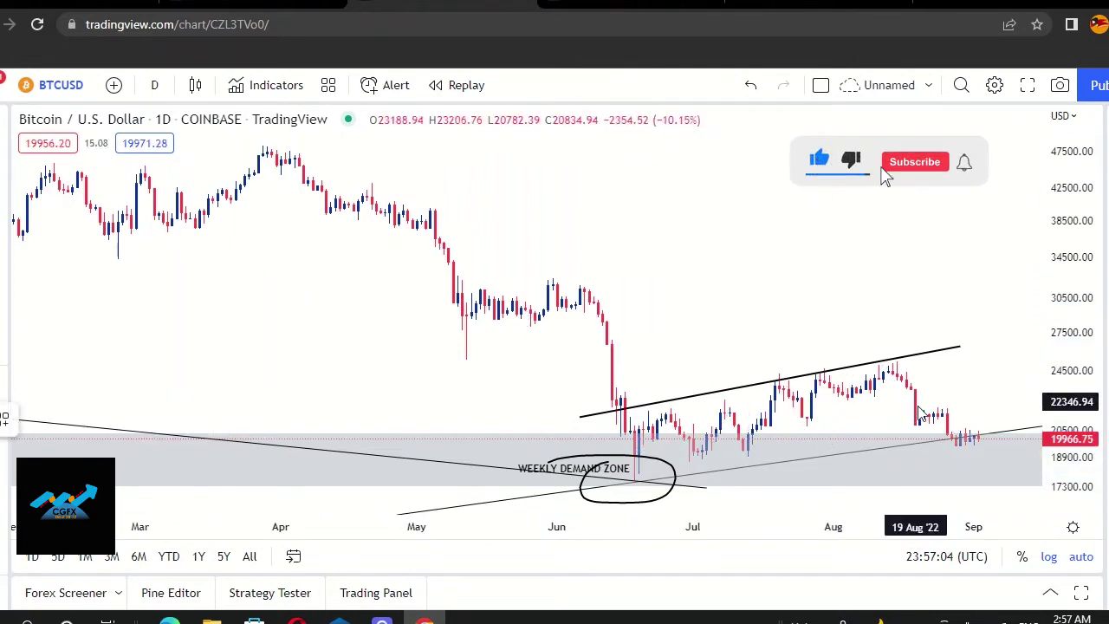
- Draw two short lines above and below the latest late-August to early-September candles
{"action": "left_click", "coordinate": [948, 439]}
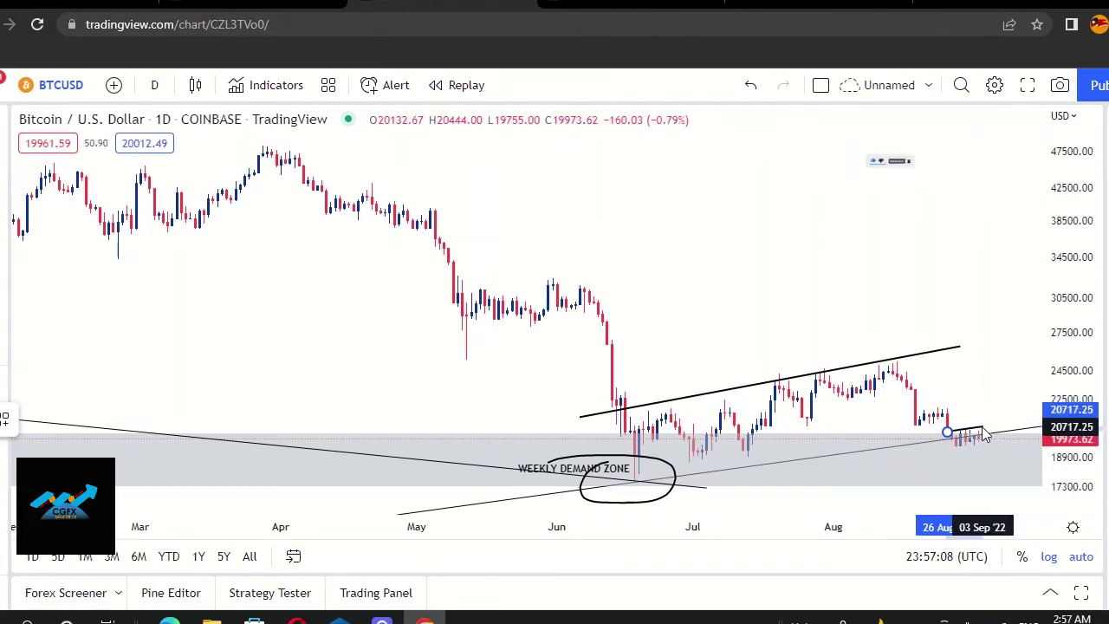
{"action": "double_click", "coordinate": [980, 428]}
{"action": "left_click", "coordinate": [103, 289]}
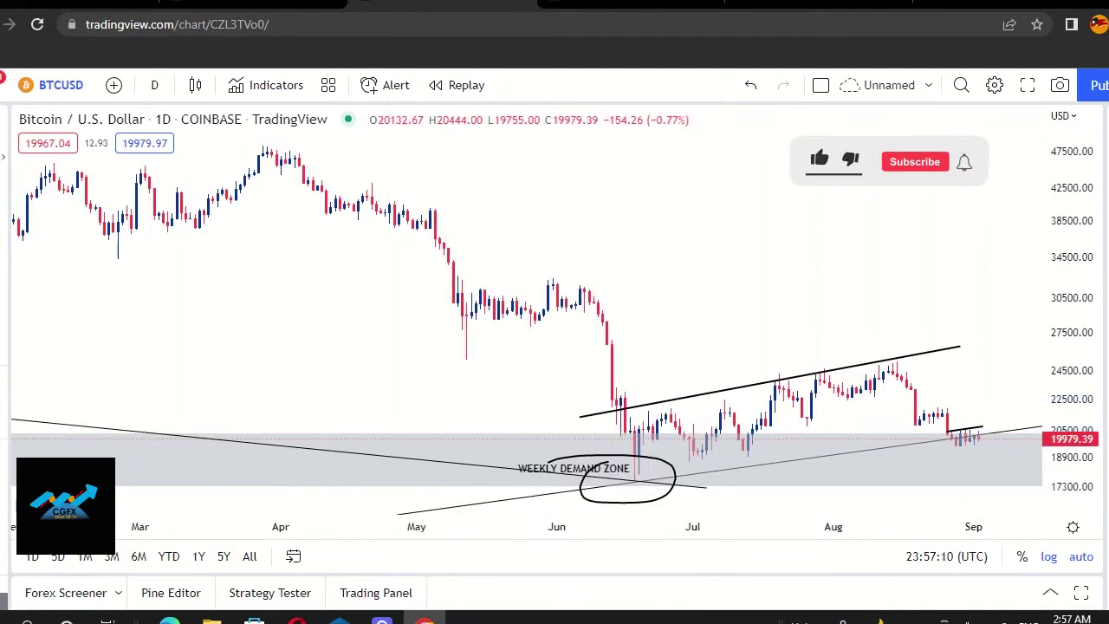
{"action": "left_click", "coordinate": [957, 451]}
{"action": "left_click", "coordinate": [986, 443]}
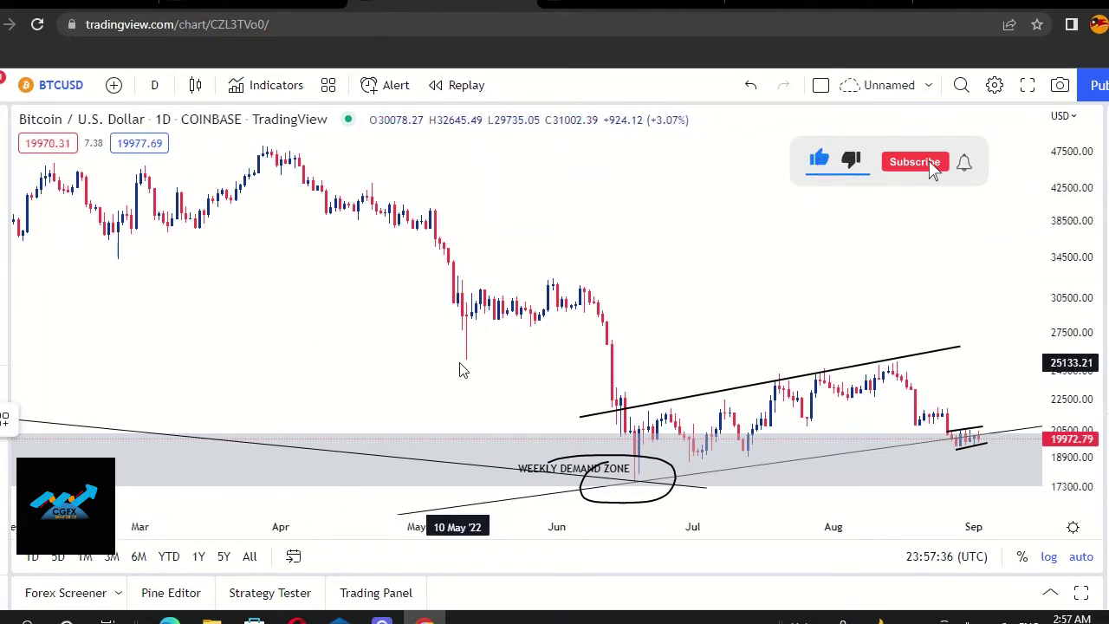
- Finish the line to 13 Jun and add a line from the May high to mid-June, closing the triangle
{"action": "left_click", "coordinate": [611, 303]}
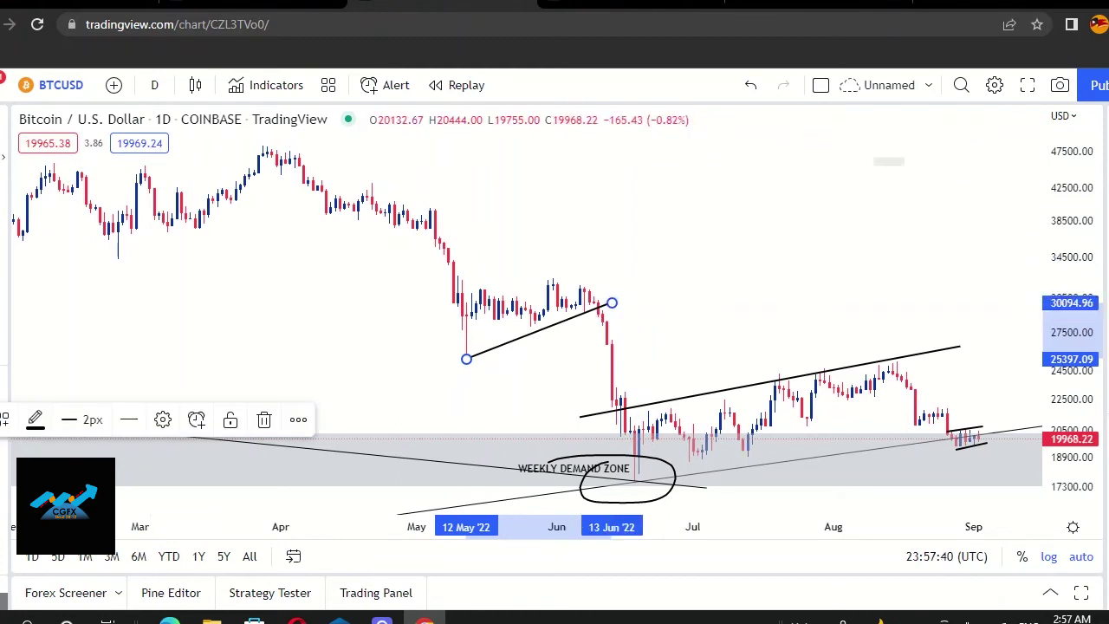
{"action": "left_click", "coordinate": [463, 256]}
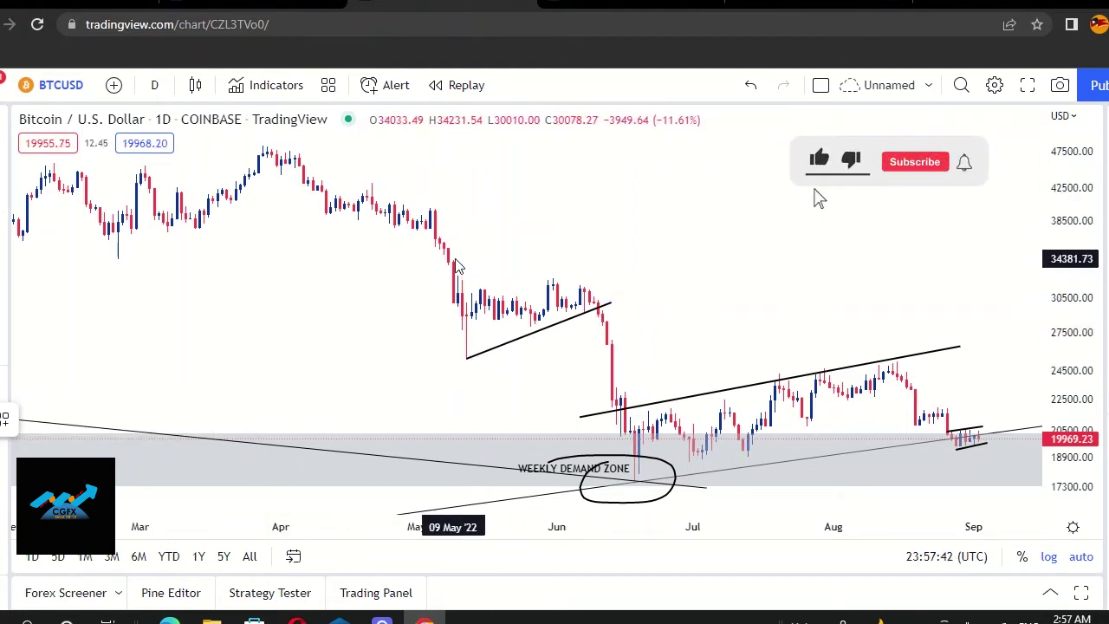
{"action": "left_click", "coordinate": [454, 259]}
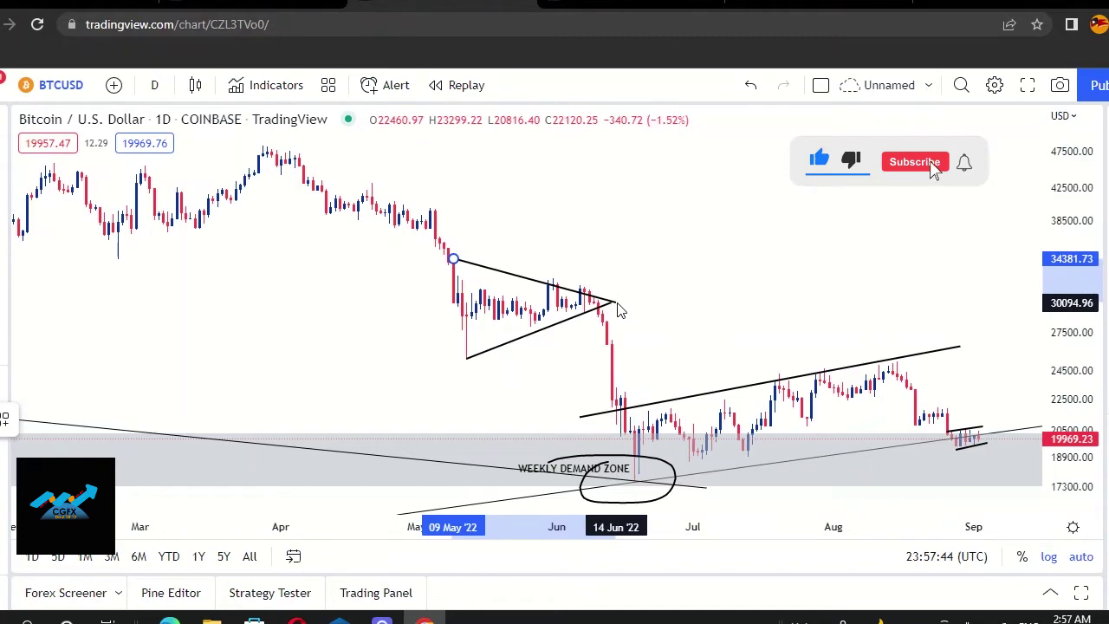
{"action": "left_click", "coordinate": [616, 303]}
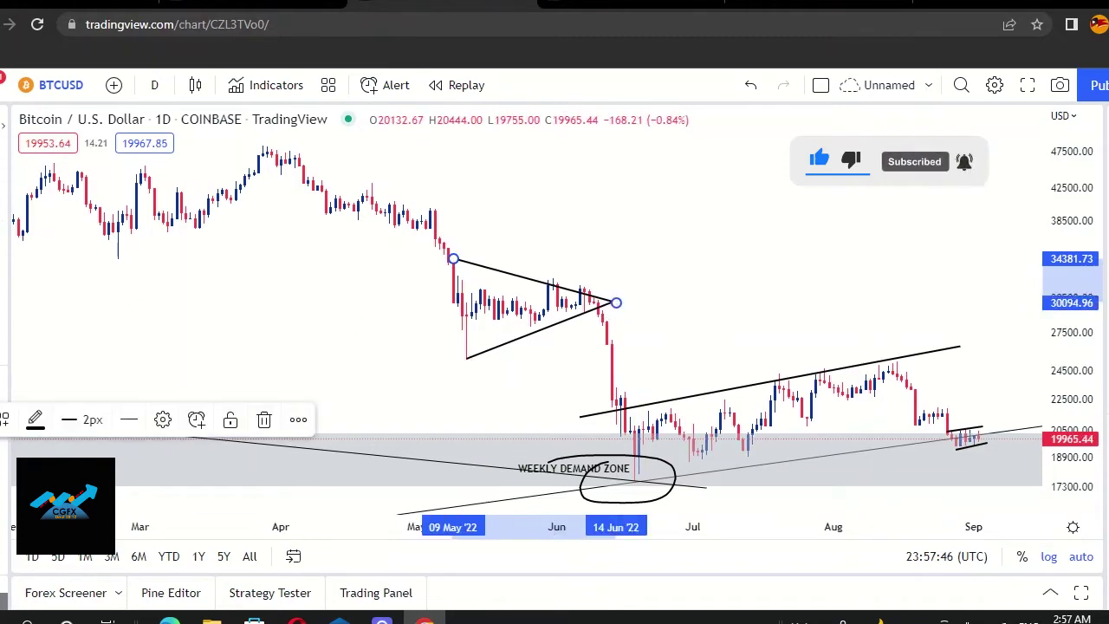
{"action": "left_click", "coordinate": [176, 304]}
- Sketch a downward arrow below the triangle breakdown
{"action": "scroll", "coordinate": [389, 376], "scroll_direction": "up", "scroll_amount": 2}
{"action": "scroll", "coordinate": [482, 318], "scroll_direction": "down", "scroll_amount": 1}
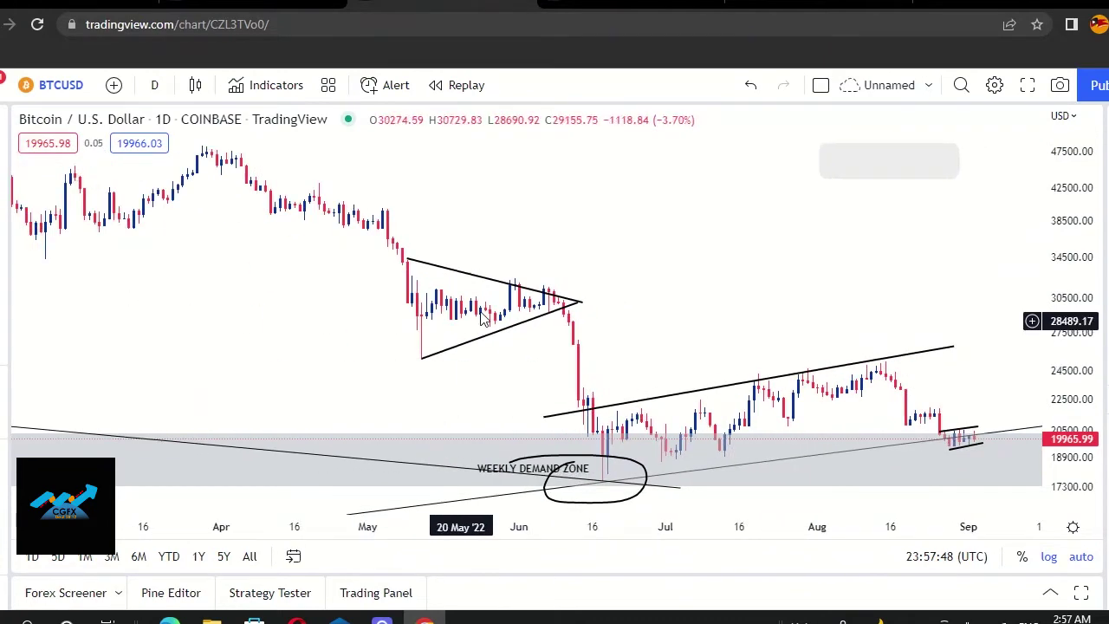
{"action": "mouse_move", "coordinate": [595, 308]}
{"action": "left_mouse_down"}
{"action": "mouse_move", "coordinate": [609, 376]}
{"action": "mouse_move", "coordinate": [624, 377]}
{"action": "left_mouse_up"}
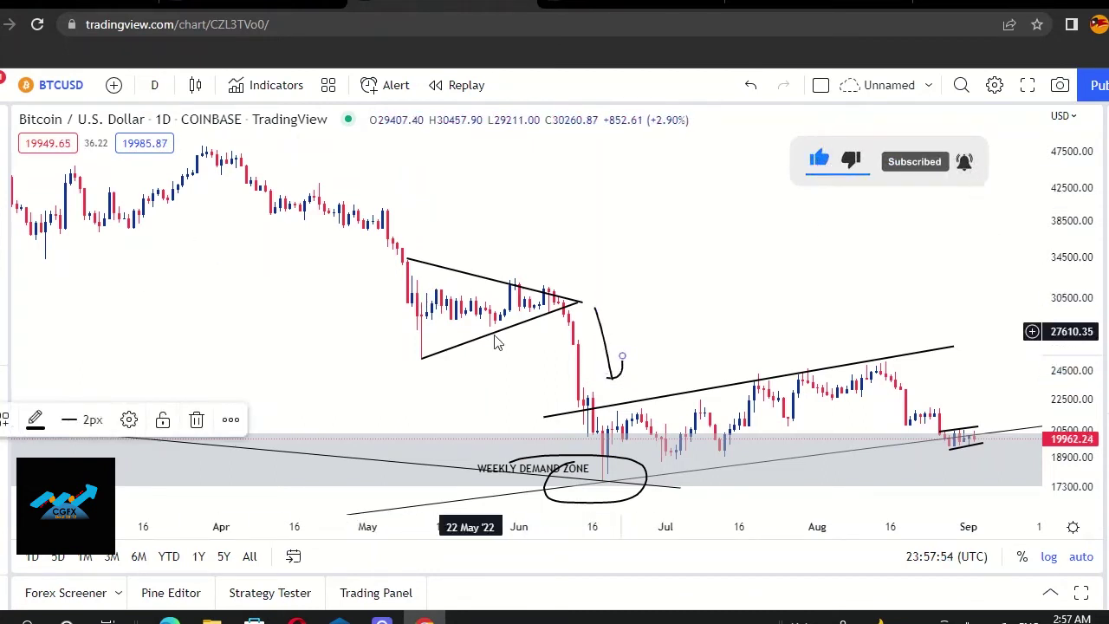
- Pan and zoom from Feb 2022 out to May 2023, returning to the June triangle
{"action": "left_click_drag", "start_coordinate": [220, 252], "coordinate": [445, 286]}
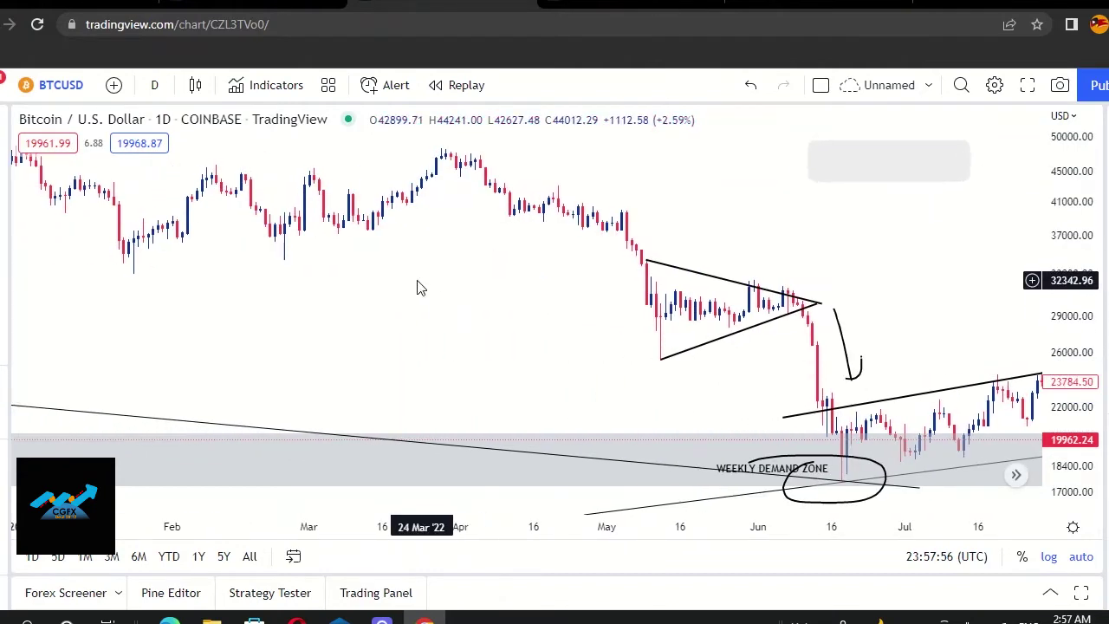
{"action": "scroll", "coordinate": [737, 286], "scroll_direction": "up", "scroll_amount": 2}
{"action": "left_click", "coordinate": [4, 128]}
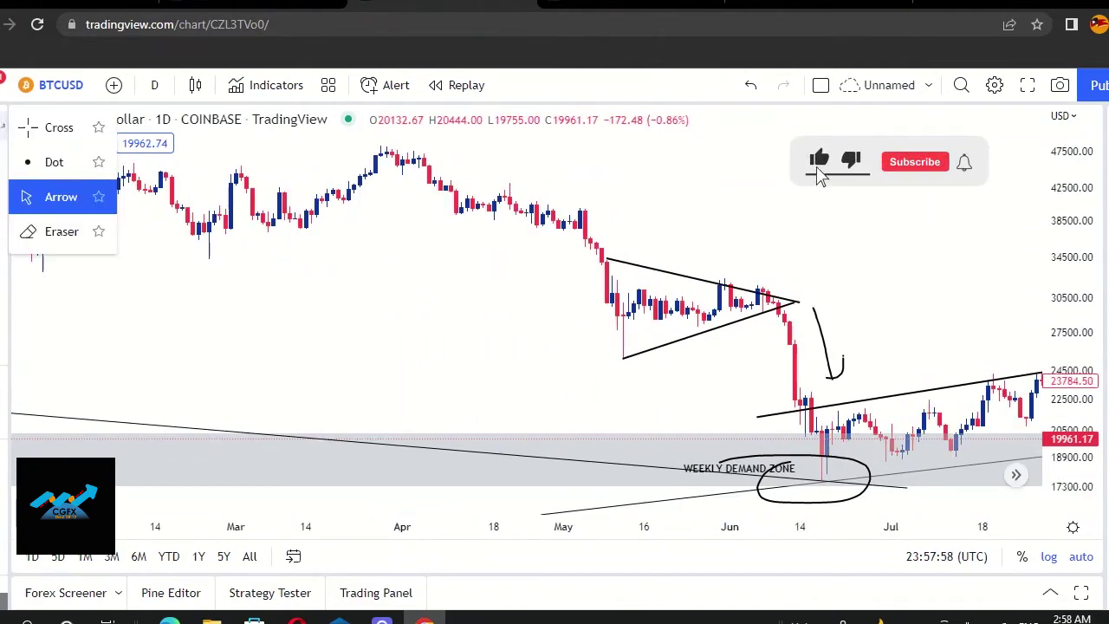
{"action": "mouse_move", "coordinate": [841, 336]}
{"action": "left_mouse_down"}
{"action": "mouse_move", "coordinate": [816, 374]}
{"action": "mouse_move", "coordinate": [805, 360]}
{"action": "left_mouse_up"}
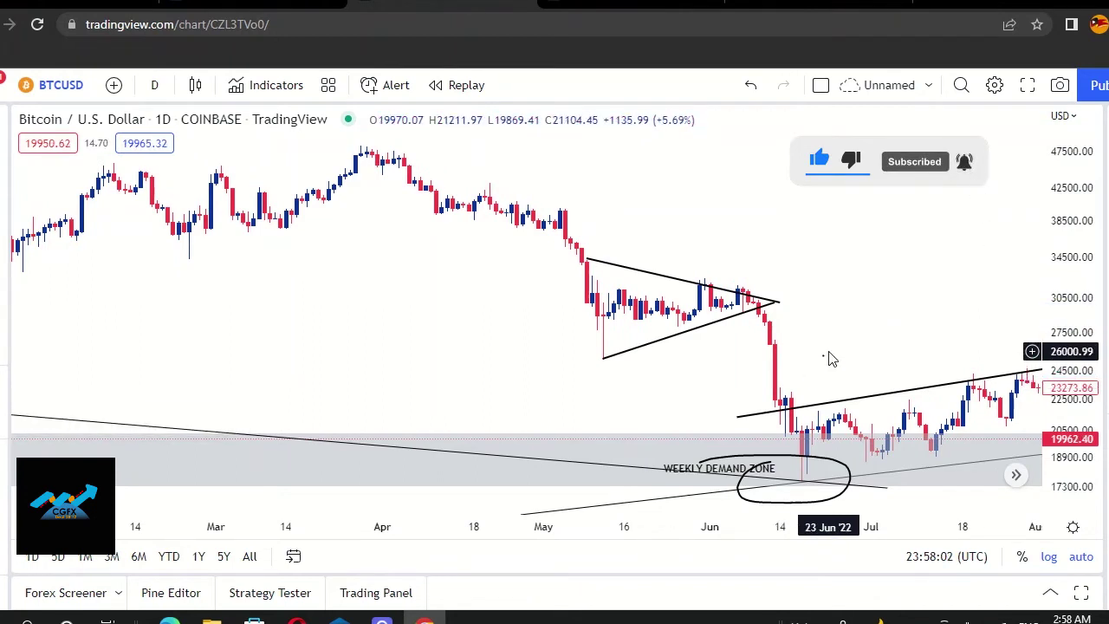
{"action": "mouse_move", "coordinate": [716, 338]}
{"action": "left_mouse_down"}
{"action": "mouse_move", "coordinate": [620, 323]}
{"action": "mouse_move", "coordinate": [519, 240]}
{"action": "left_mouse_up"}
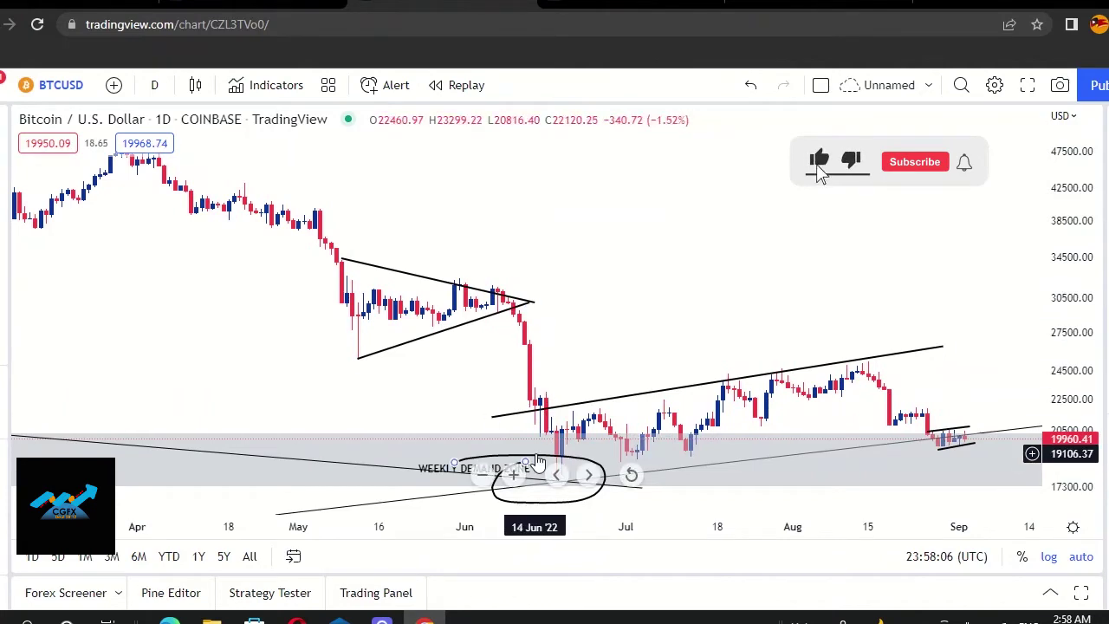
{"action": "scroll", "coordinate": [706, 296], "scroll_direction": "down", "scroll_amount": 5}
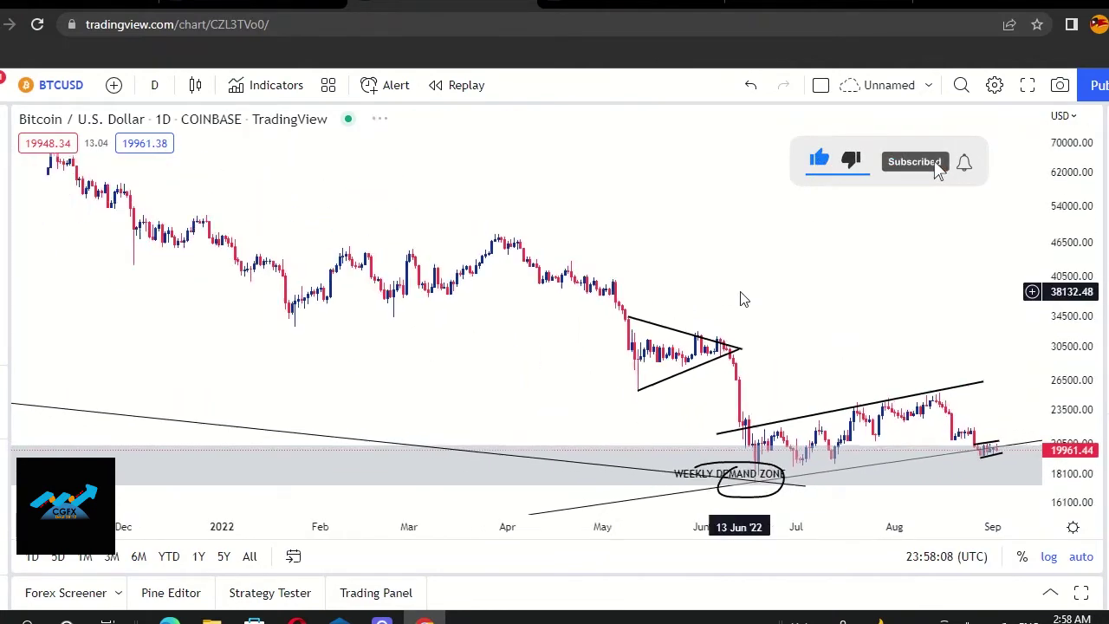
{"action": "left_click_drag", "start_coordinate": [715, 338], "coordinate": [339, 318]}
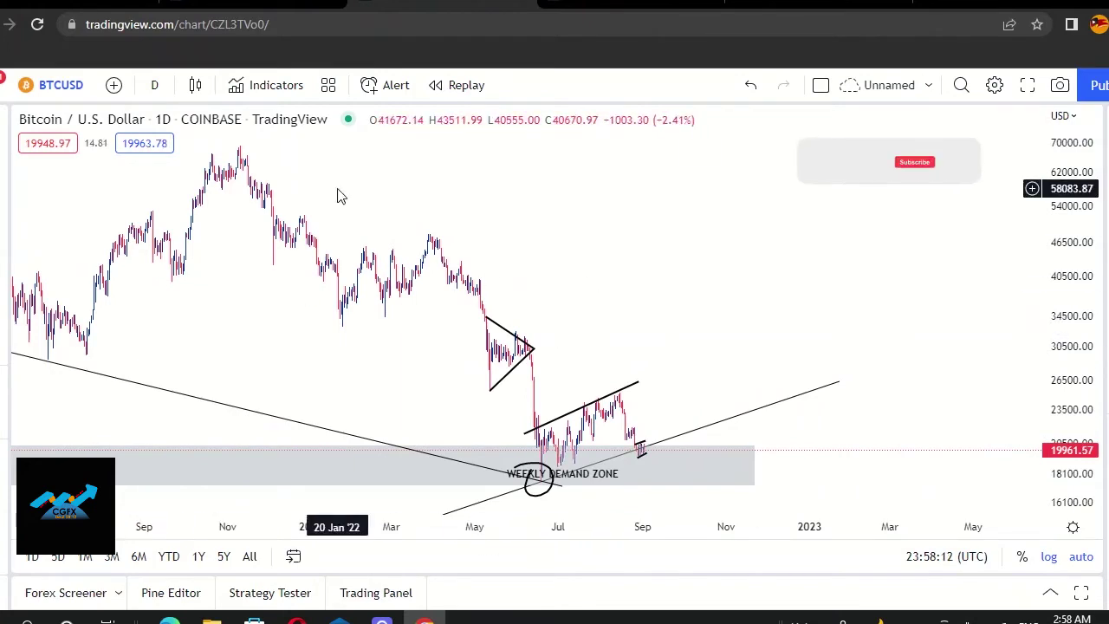
{"action": "scroll", "coordinate": [488, 312], "scroll_direction": "up", "scroll_amount": 5}
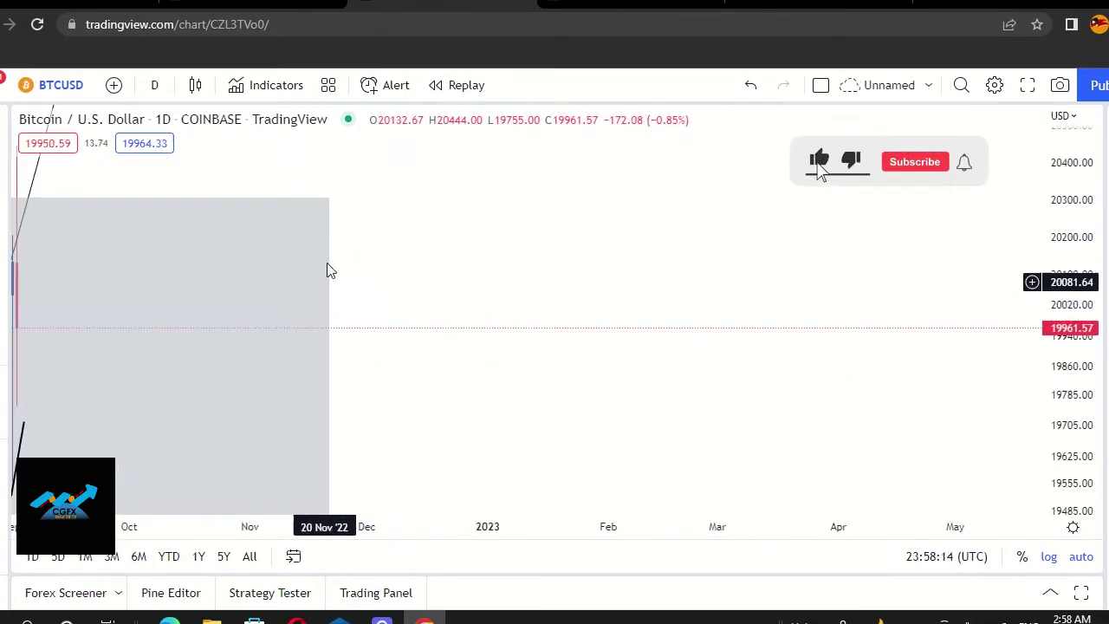
{"action": "left_click_drag", "start_coordinate": [222, 181], "coordinate": [757, 199]}
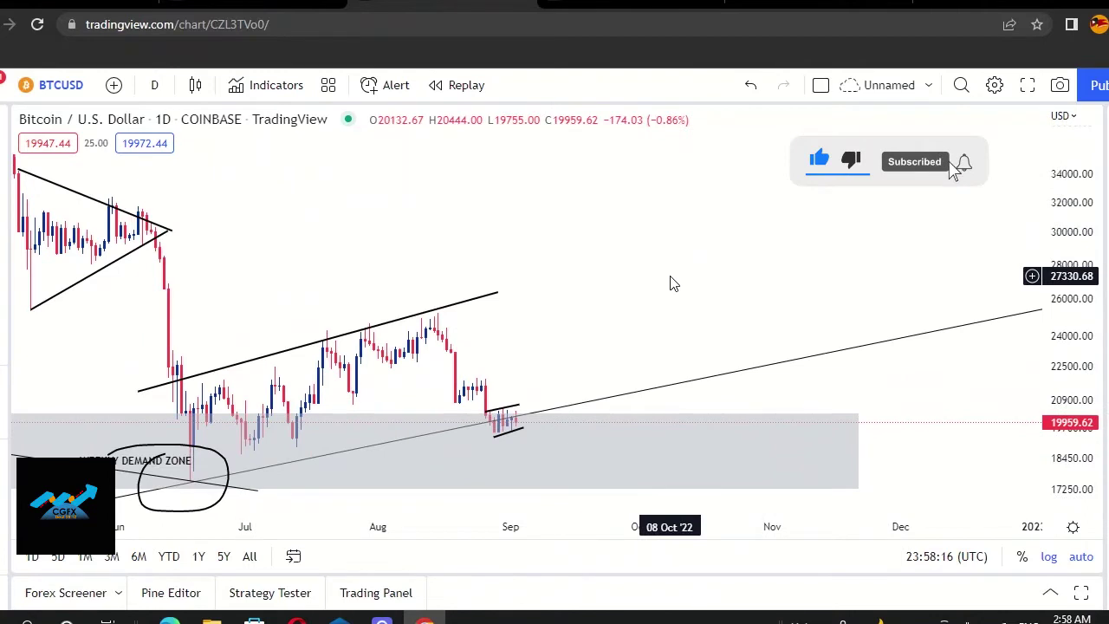
{"action": "scroll", "coordinate": [672, 283], "scroll_direction": "up", "scroll_amount": 2}
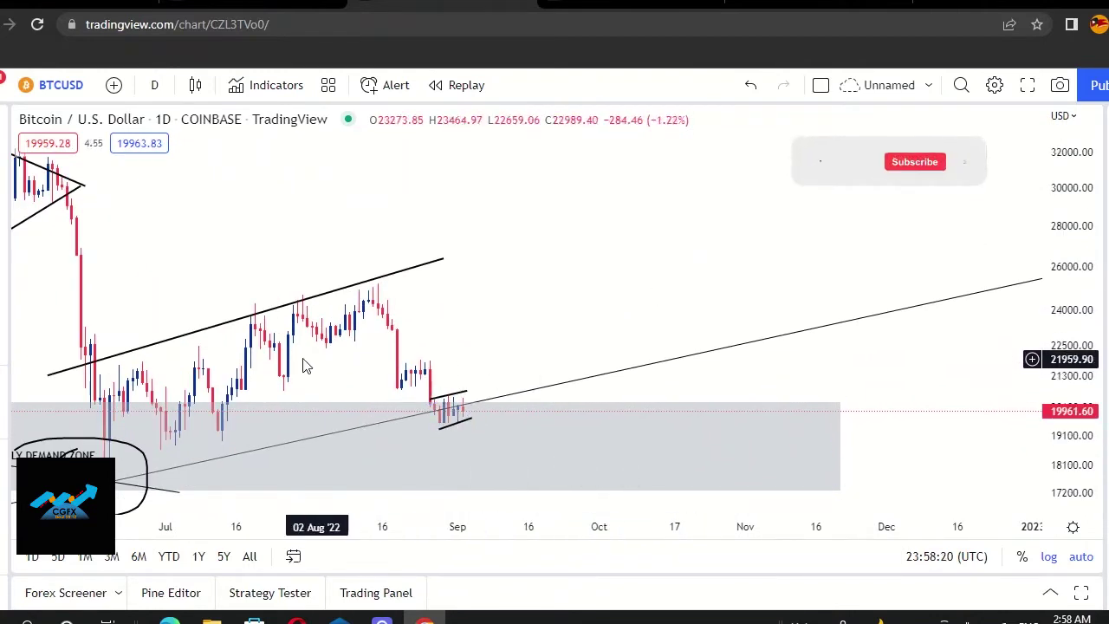
{"action": "left_click_drag", "start_coordinate": [469, 300], "coordinate": [656, 300]}
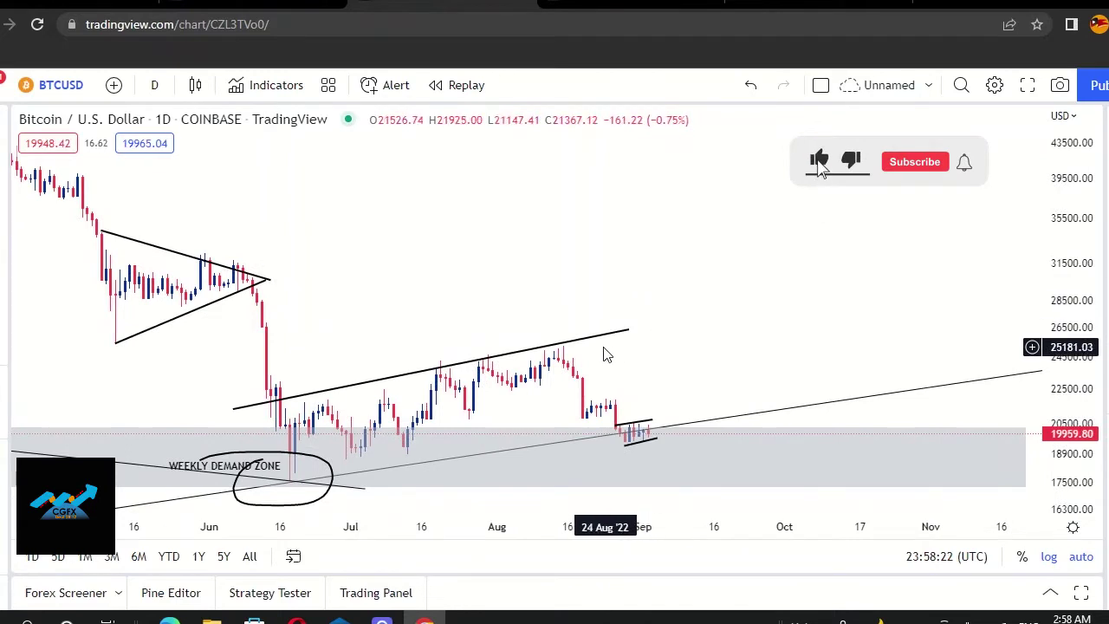
{"action": "left_click", "coordinate": [157, 85]}
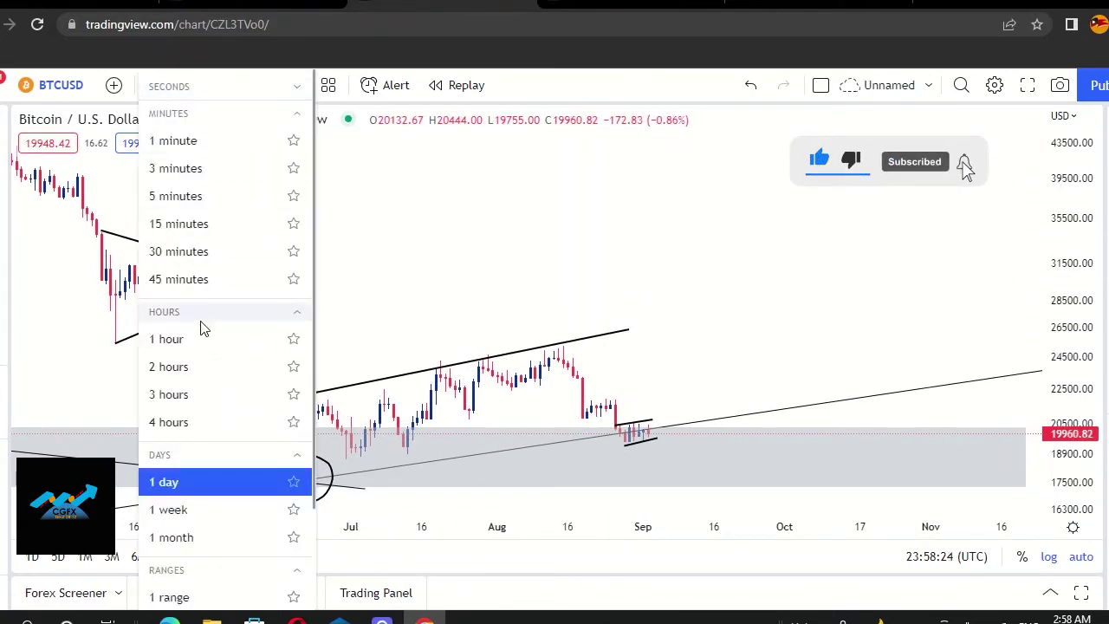
- Switch to 4-hour candles and sketch a zigzag path through the late-August bars
{"action": "left_click", "coordinate": [182, 421]}
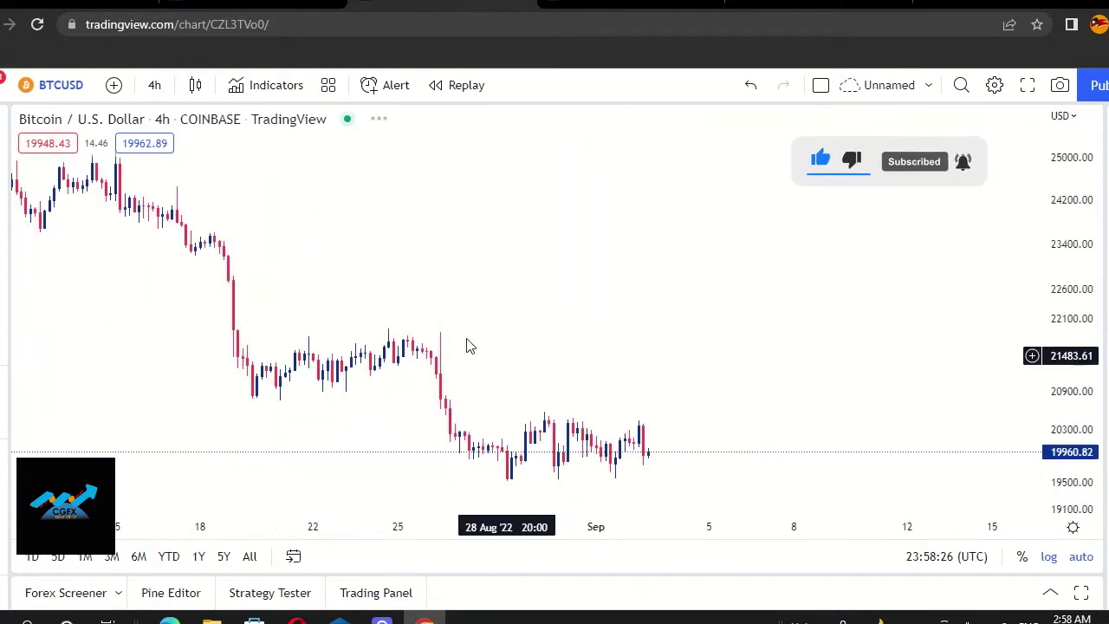
{"action": "left_click_drag", "start_coordinate": [346, 303], "coordinate": [586, 213]}
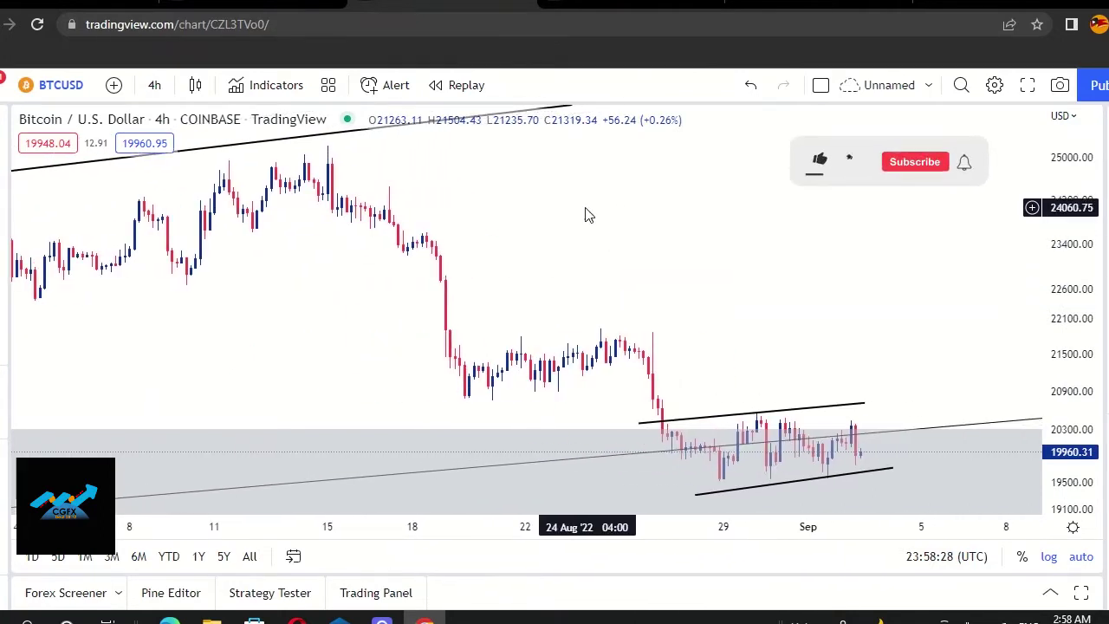
{"action": "left_click_drag", "start_coordinate": [713, 347], "coordinate": [659, 290]}
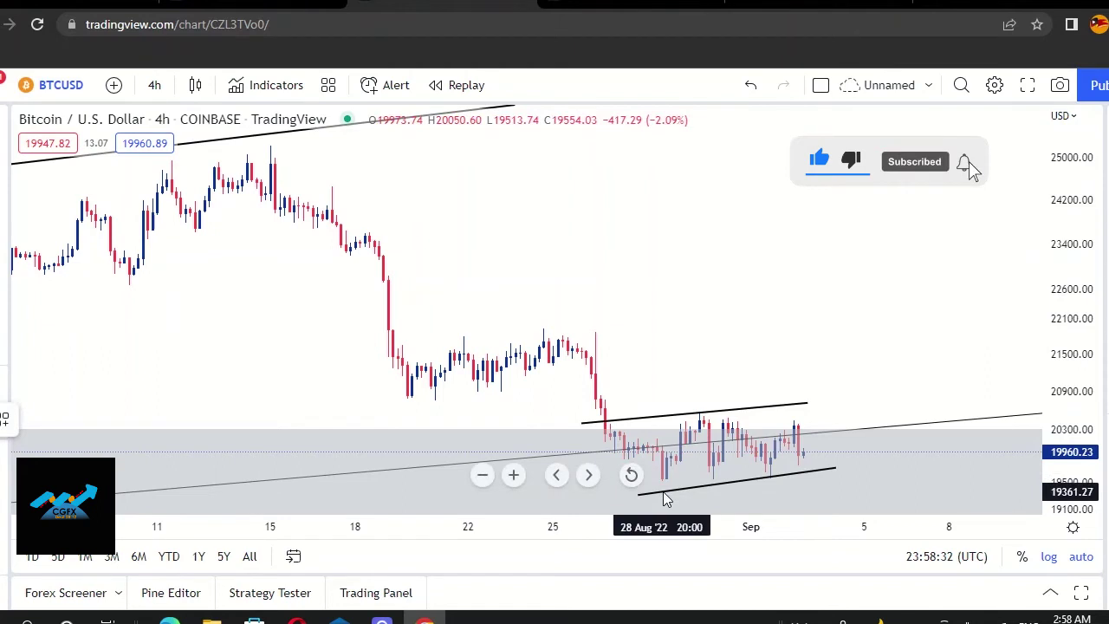
{"action": "left_click_drag", "start_coordinate": [660, 485], "coordinate": [680, 427]}
{"action": "mouse_move", "coordinate": [756, 442]}
{"action": "left_mouse_down"}
{"action": "mouse_move", "coordinate": [792, 411]}
{"action": "mouse_move", "coordinate": [808, 460]}
{"action": "left_mouse_up"}
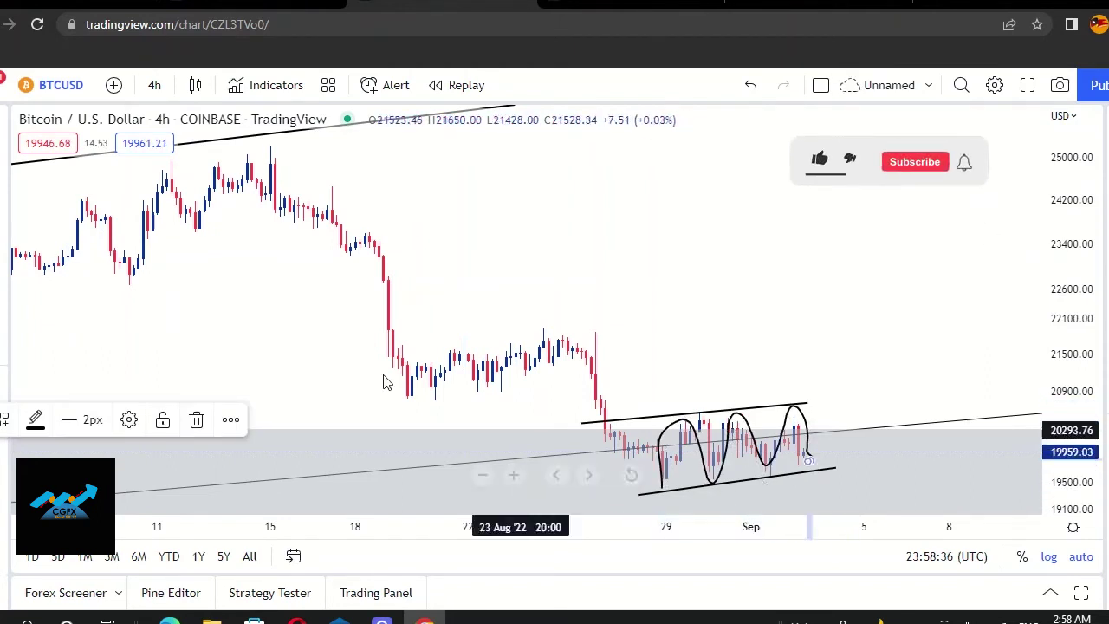
{"action": "left_click", "coordinate": [191, 261]}
- Draw a channel from the 19–20 Aug lows/highs to 25–27 Aug, plus a drop-and-rebound arrow
{"action": "left_click", "coordinate": [414, 411]}
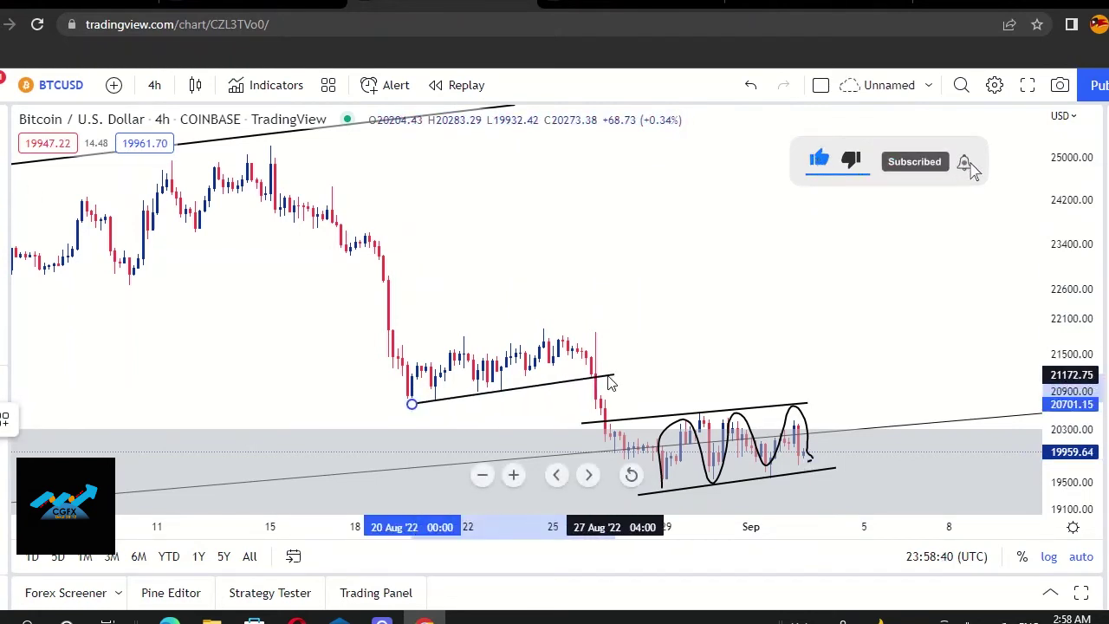
{"action": "left_click", "coordinate": [608, 378]}
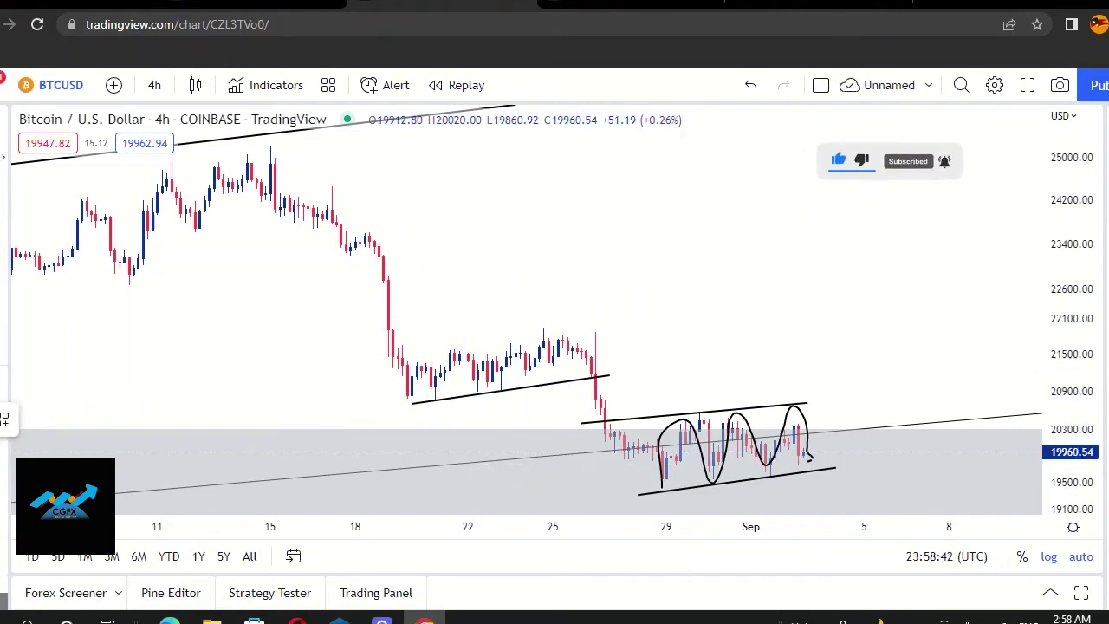
{"action": "left_click", "coordinate": [402, 346]}
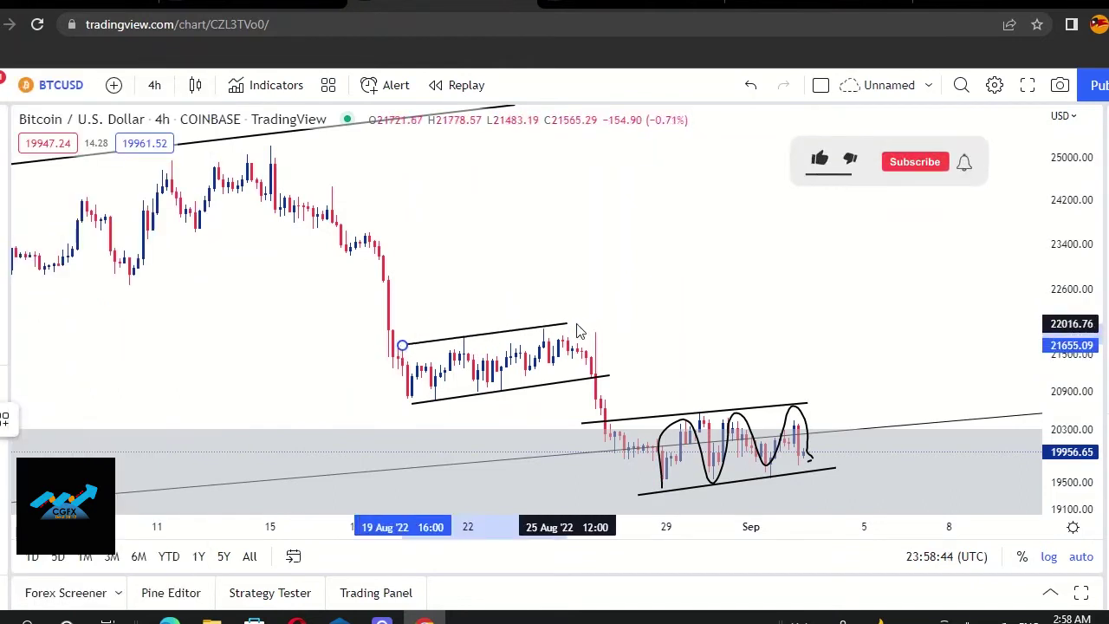
{"action": "left_click", "coordinate": [610, 322]}
{"action": "left_click", "coordinate": [13, 218]}
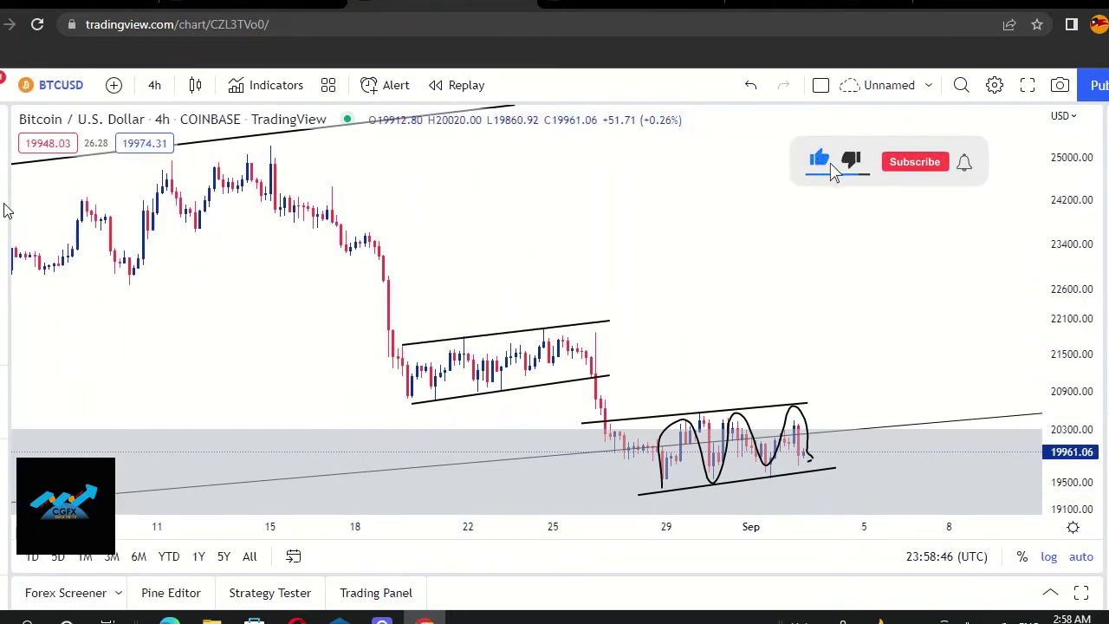
{"action": "left_click", "coordinate": [54, 196]}
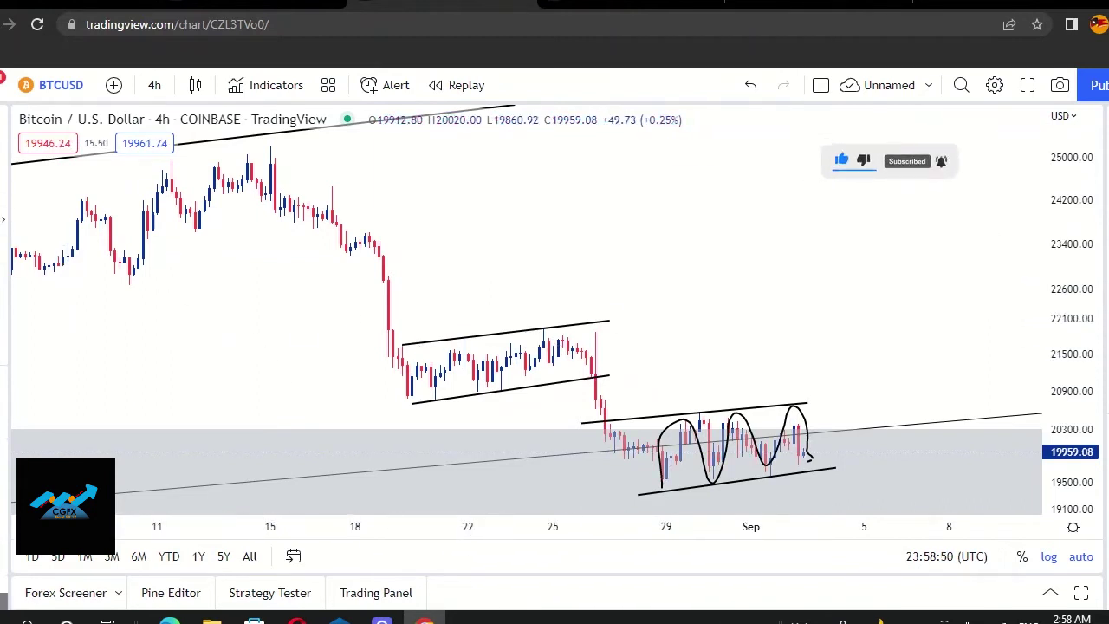
{"action": "mouse_move", "coordinate": [624, 325]}
{"action": "left_mouse_down"}
{"action": "mouse_move", "coordinate": [643, 428]}
{"action": "mouse_move", "coordinate": [653, 396]}
{"action": "left_mouse_up"}
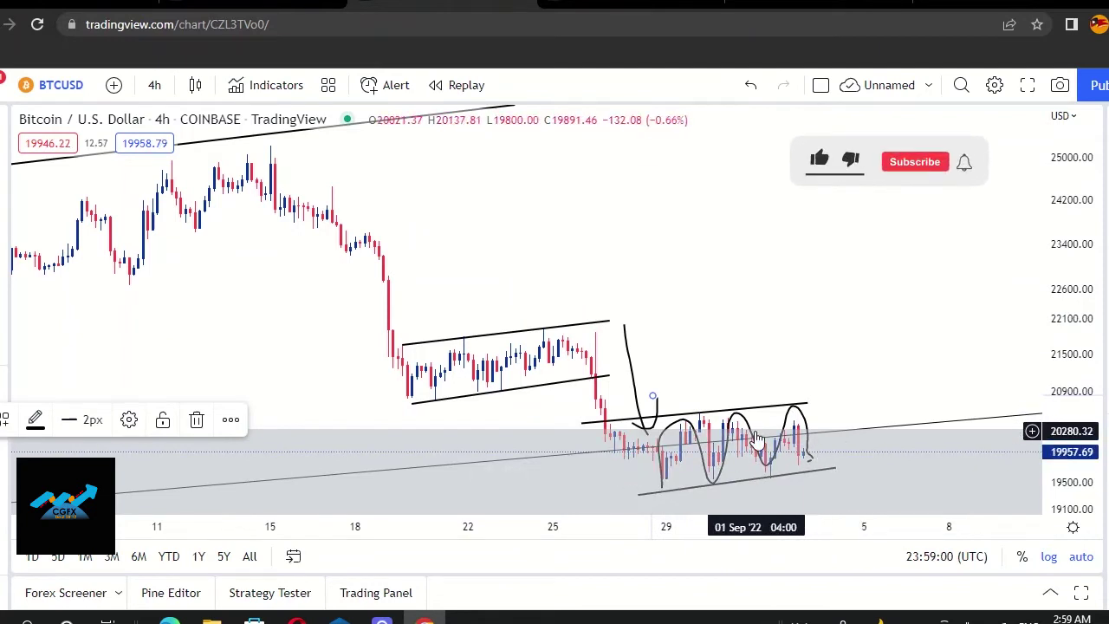
- Remove the freehand wave and drop-and-rebound strokes from over the lower channel
{"action": "mouse_move", "coordinate": [671, 459]}
{"action": "left_mouse_down"}
{"action": "mouse_move", "coordinate": [723, 446]}
{"action": "mouse_move", "coordinate": [506, 415]}
{"action": "mouse_move", "coordinate": [546, 411]}
{"action": "left_mouse_up"}
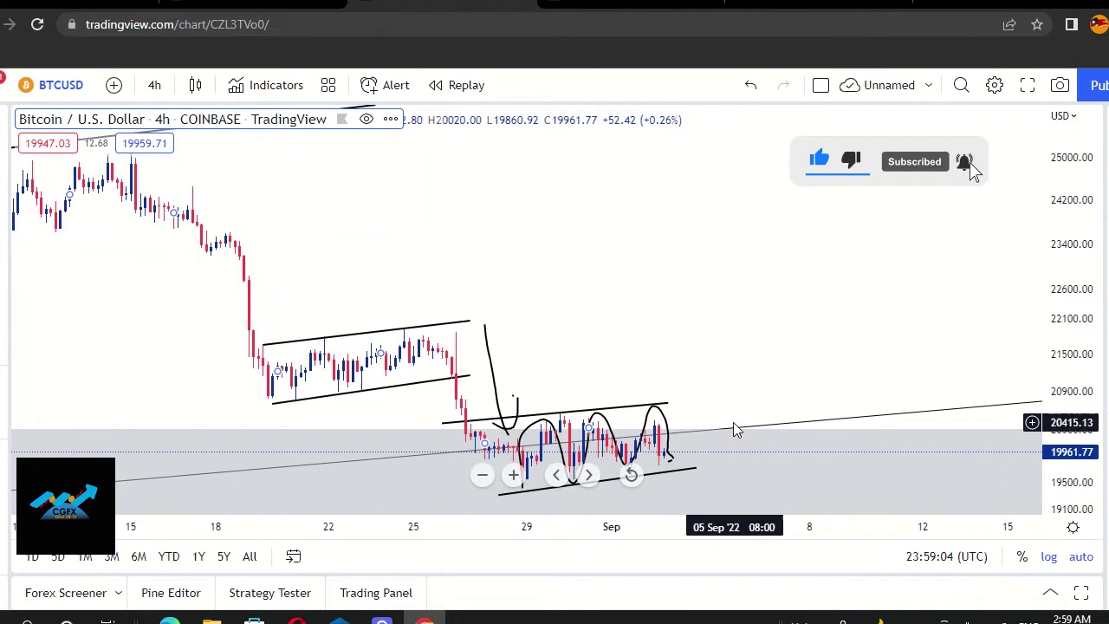
{"action": "left_click_drag", "start_coordinate": [735, 428], "coordinate": [748, 503]}
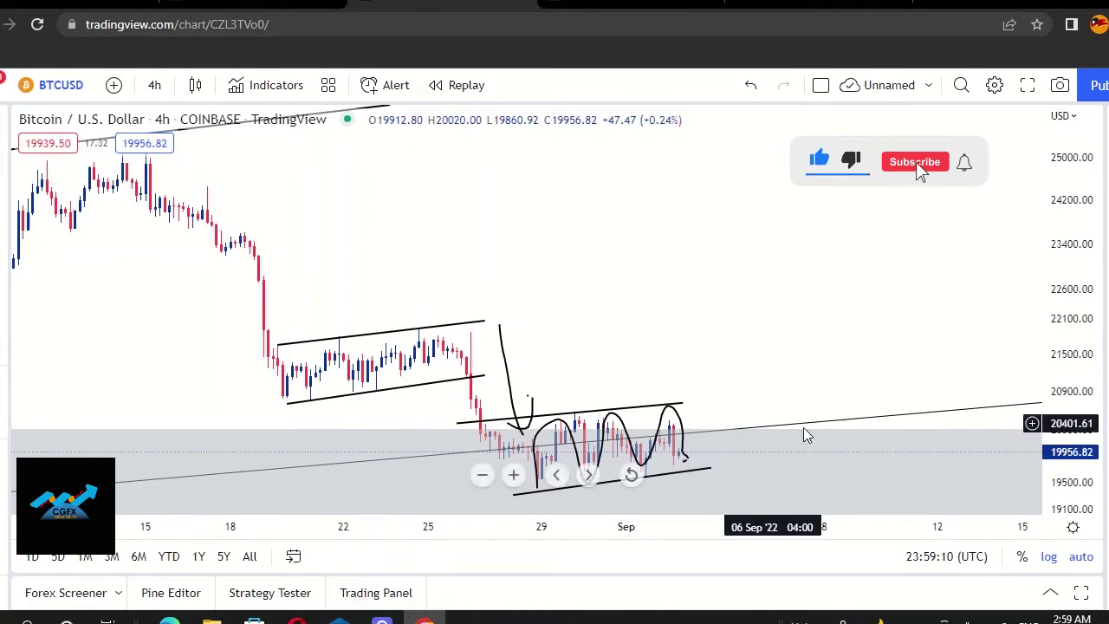
{"action": "left_click_drag", "start_coordinate": [1045, 379], "coordinate": [1063, 341]}
{"action": "scroll", "coordinate": [1062, 346], "scroll_direction": "down", "scroll_amount": 3}
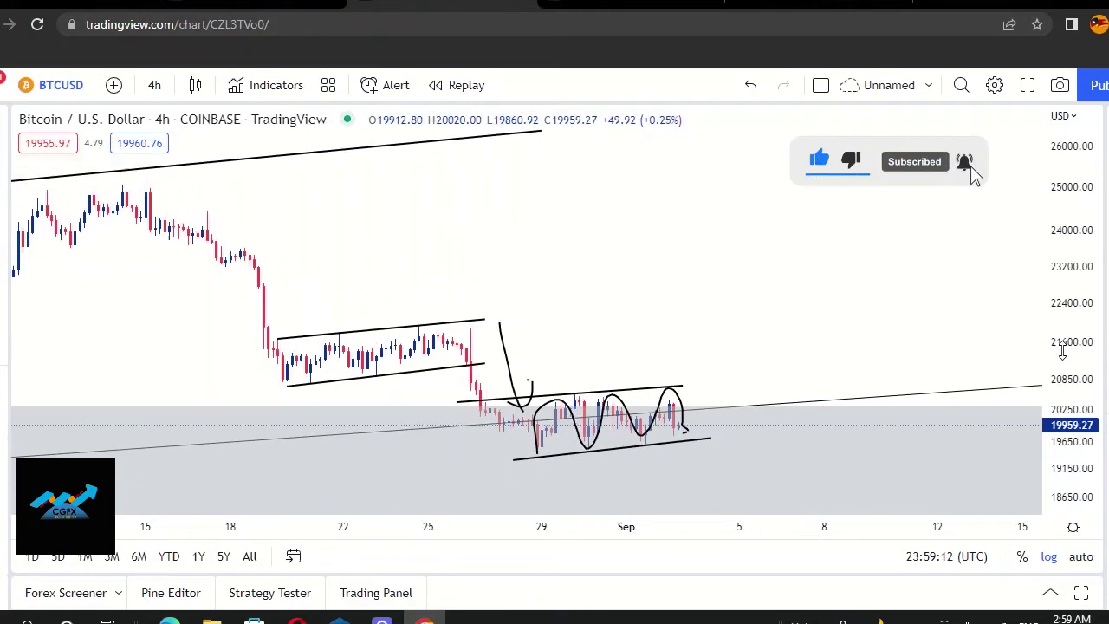
{"action": "scroll", "coordinate": [1063, 347], "scroll_direction": "up", "scroll_amount": 3}
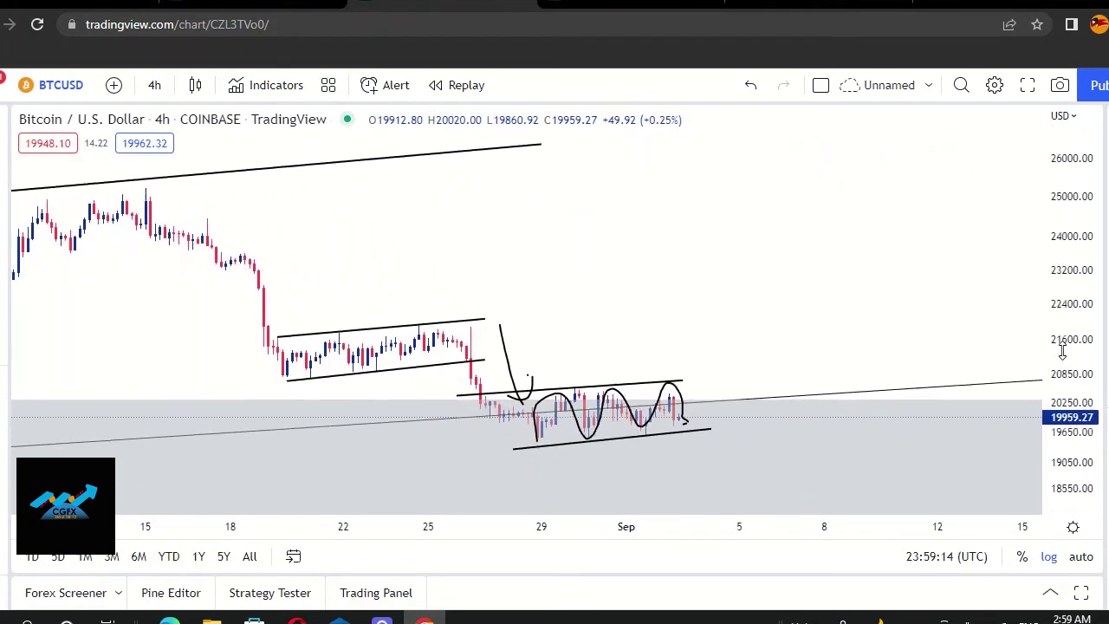
{"action": "left_click_drag", "start_coordinate": [715, 317], "coordinate": [418, 269]}
{"action": "left_click_drag", "start_coordinate": [514, 299], "coordinate": [872, 309]}
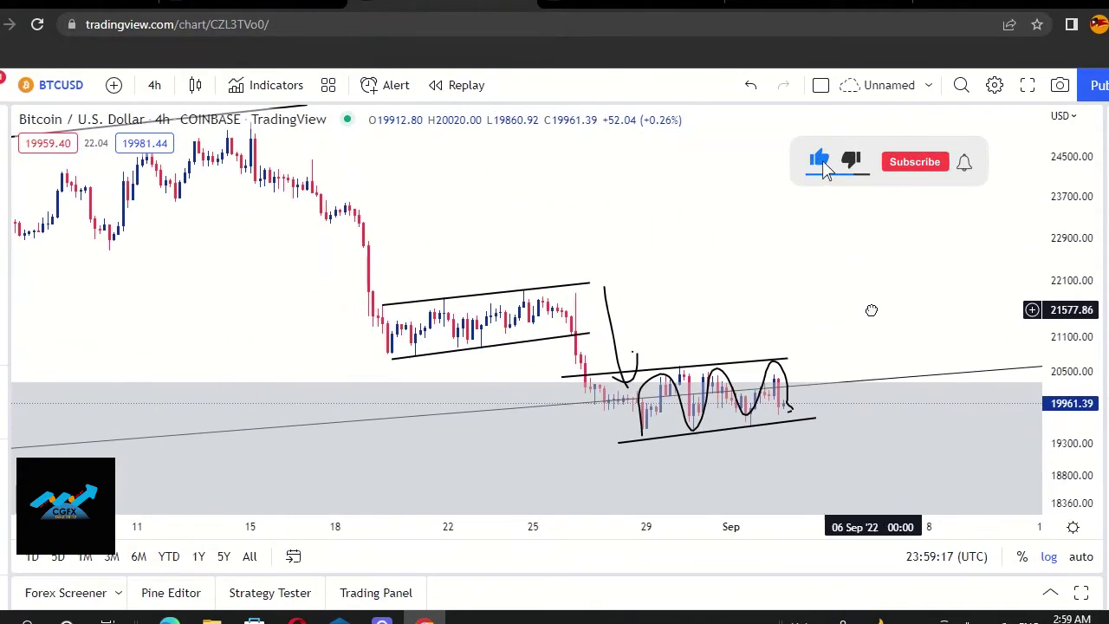
{"action": "left_click", "coordinate": [685, 426]}
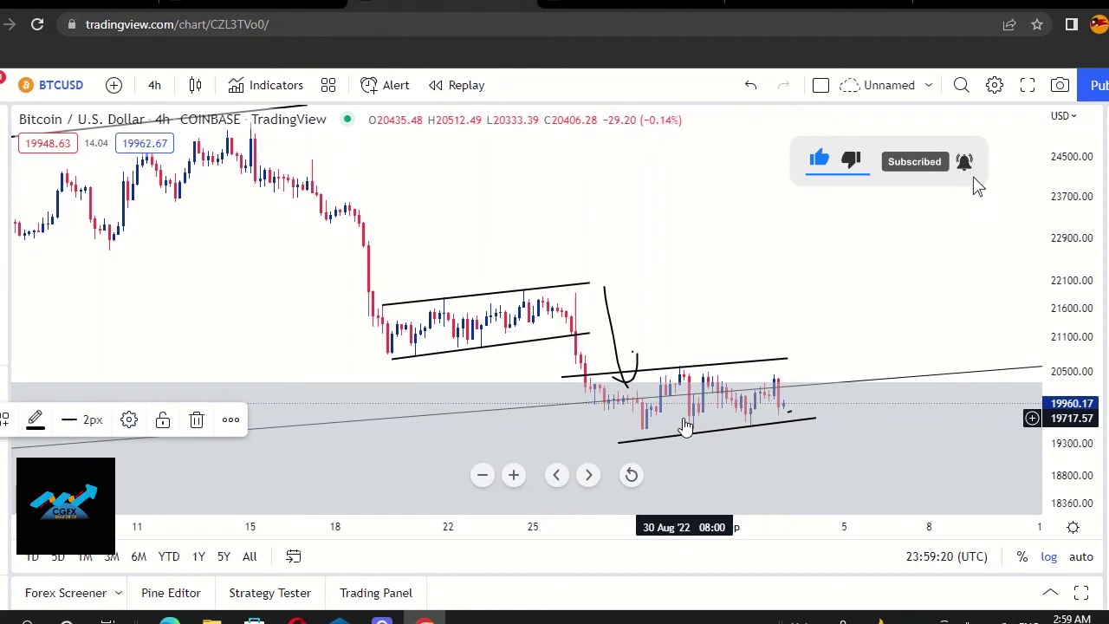
{"action": "left_click", "coordinate": [683, 409]}
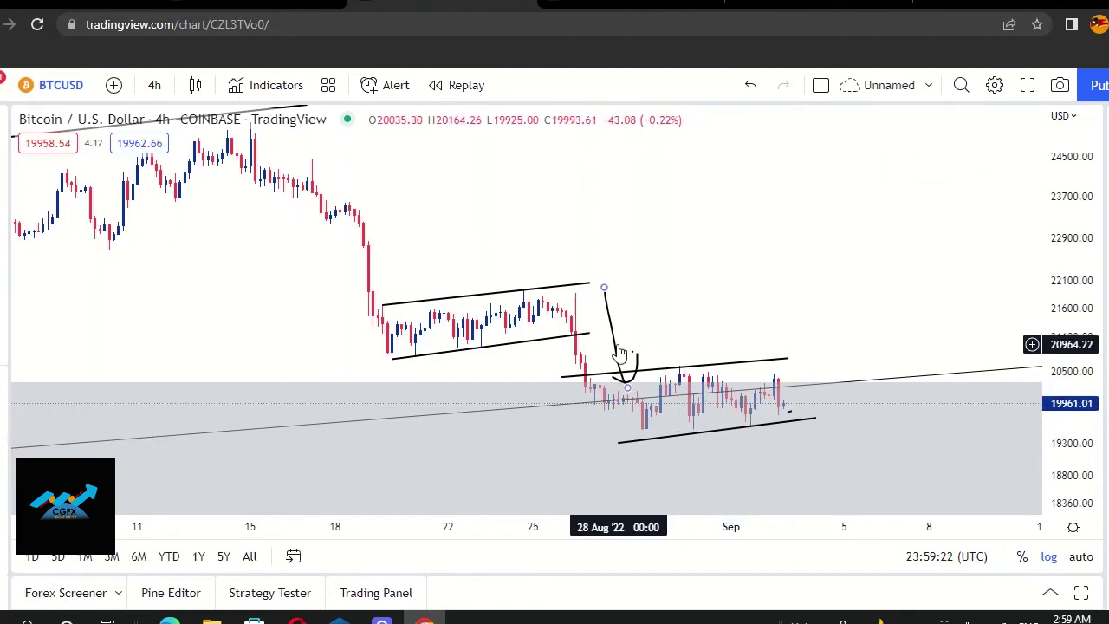
{"action": "mouse_move", "coordinate": [359, 329]}
{"action": "left_mouse_down"}
{"action": "mouse_move", "coordinate": [435, 371]}
{"action": "mouse_move", "coordinate": [394, 363]}
{"action": "left_mouse_up"}
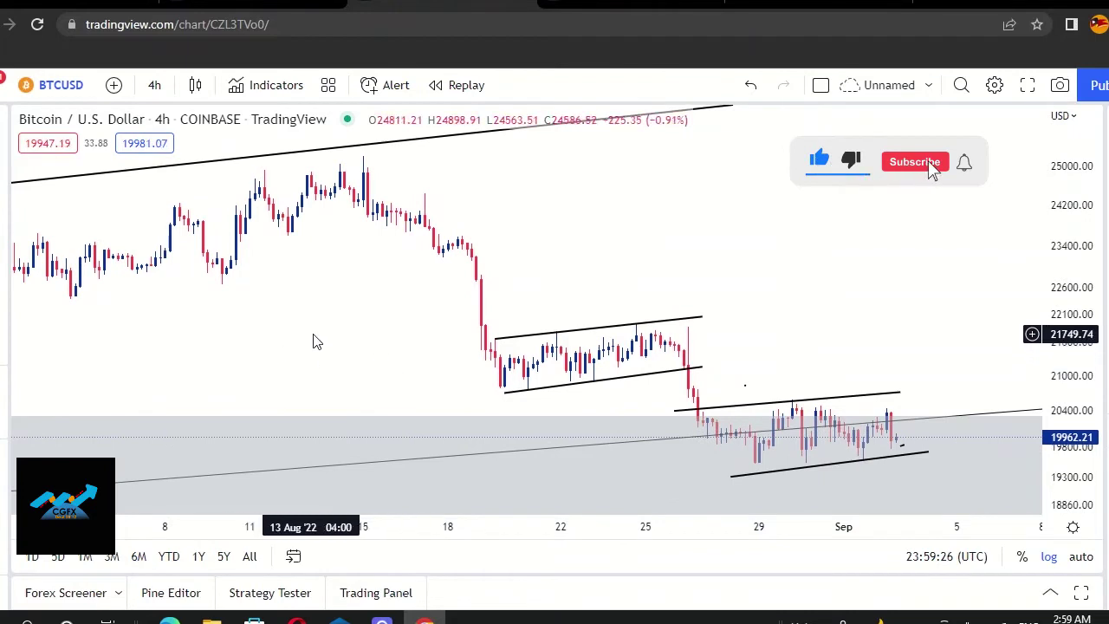
{"action": "left_click", "coordinate": [150, 87]}
- Switch the BTCUSD chart to the 1-hour timeframe and fit the price axis
{"action": "left_click", "coordinate": [171, 341]}
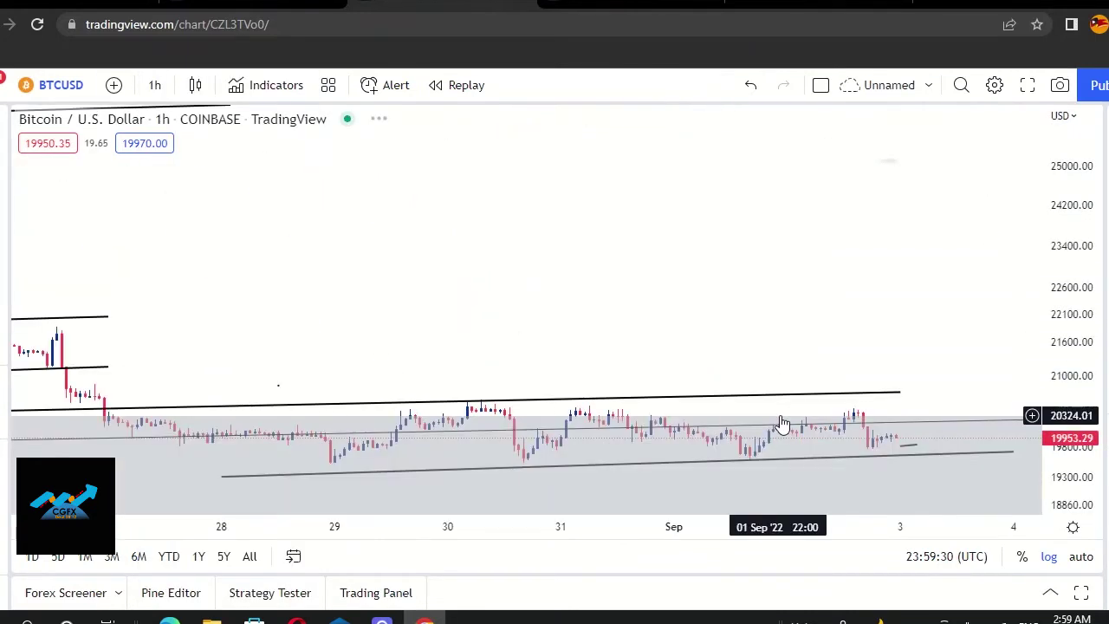
{"action": "left_click", "coordinate": [1081, 556]}
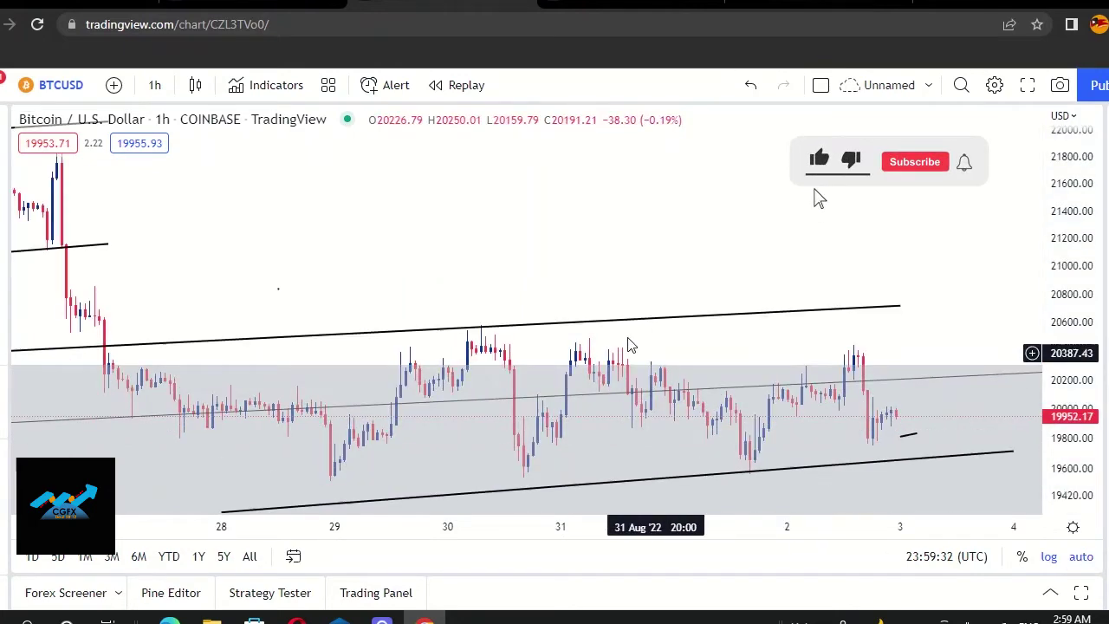
{"action": "left_click_drag", "start_coordinate": [428, 280], "coordinate": [460, 257]}
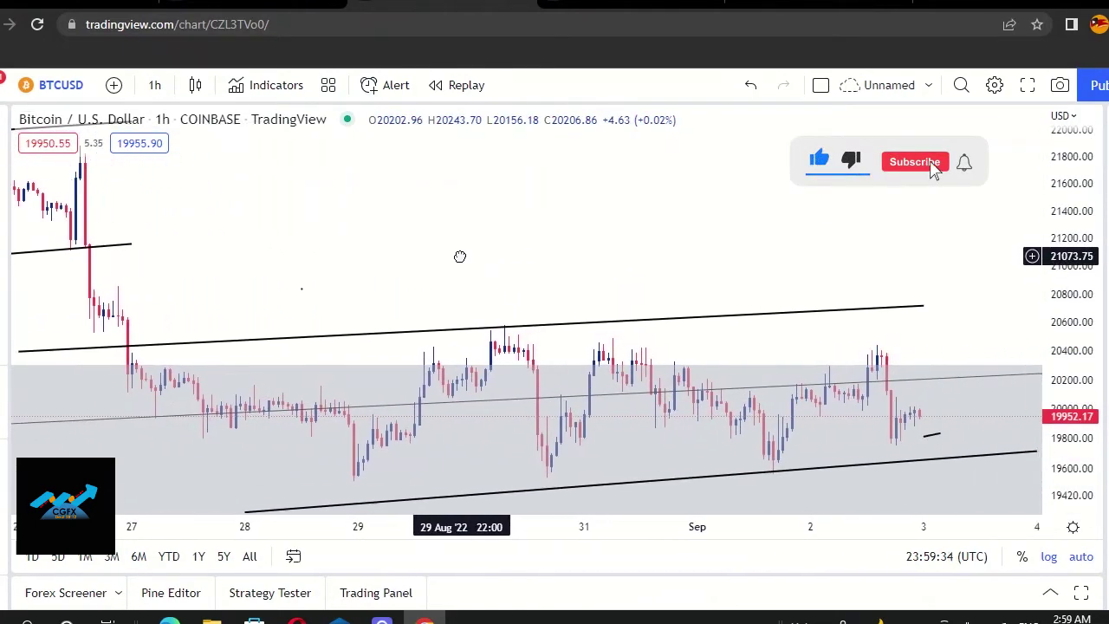
- Sketch a trial zigzag path between the channel lines from 29 Aug to 3 Sep, then delete it
{"action": "left_click", "coordinate": [17, 89]}
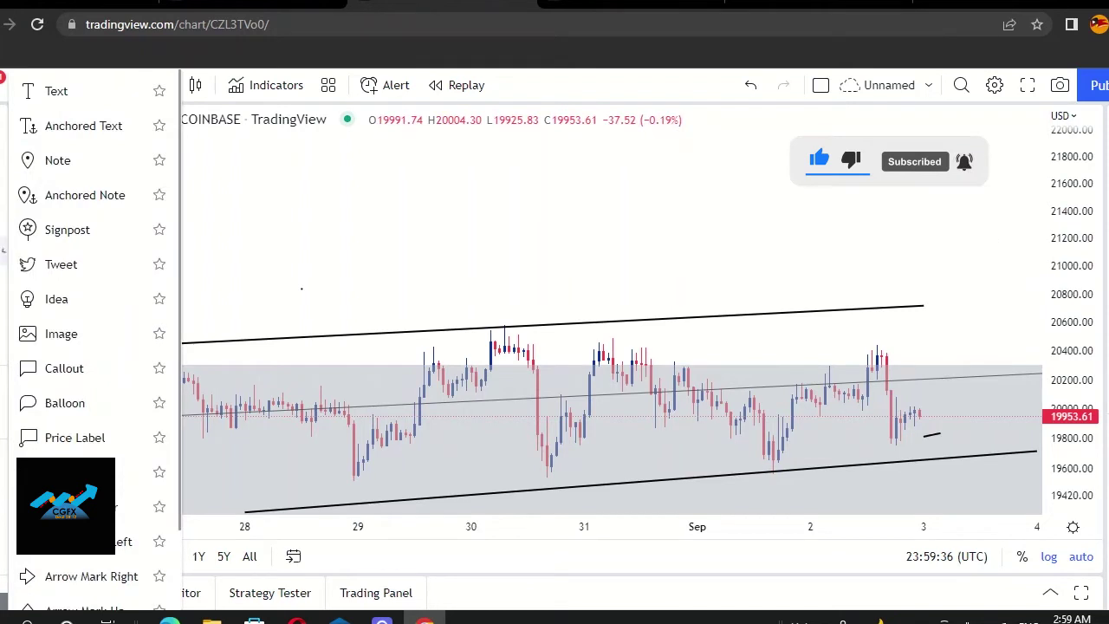
{"action": "left_click", "coordinate": [18, 207]}
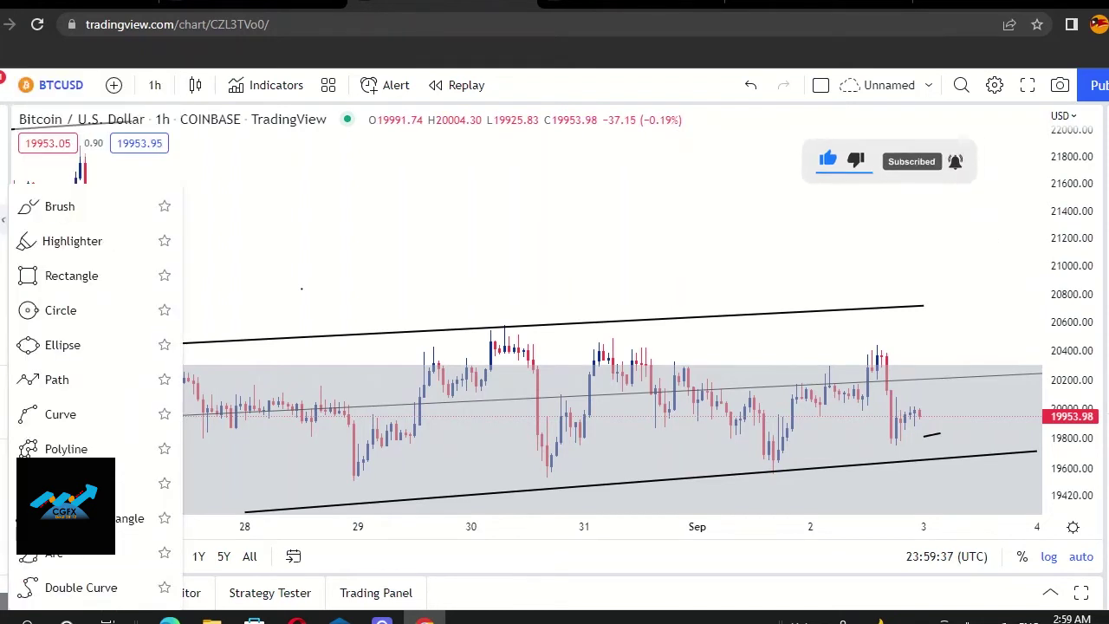
{"action": "left_click", "coordinate": [46, 395]}
{"action": "left_click", "coordinate": [358, 477]}
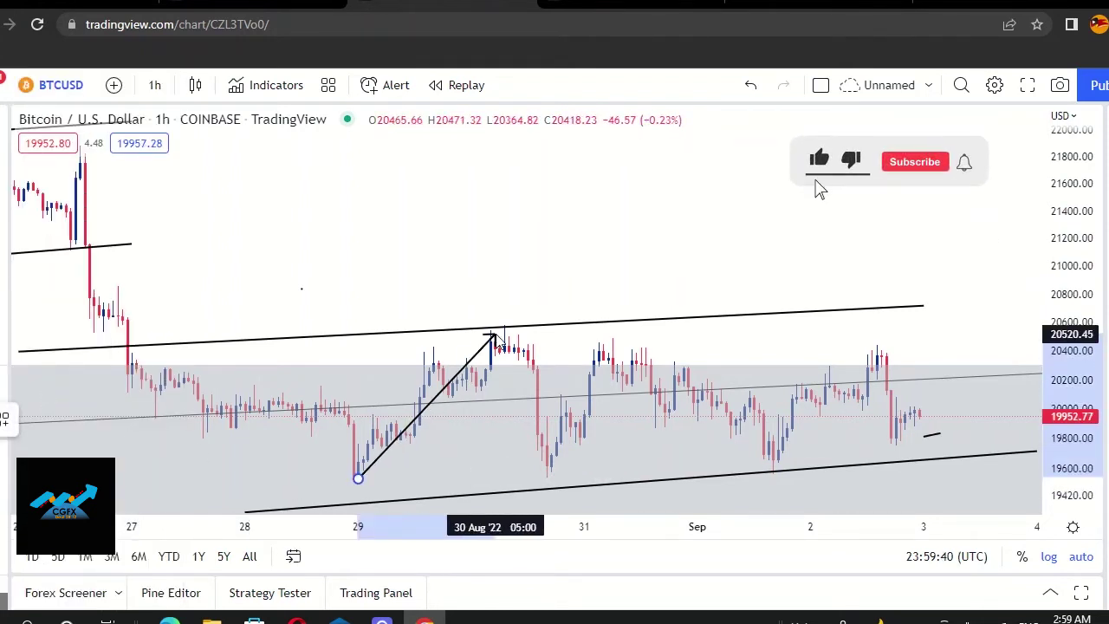
{"action": "left_click", "coordinate": [541, 477]}
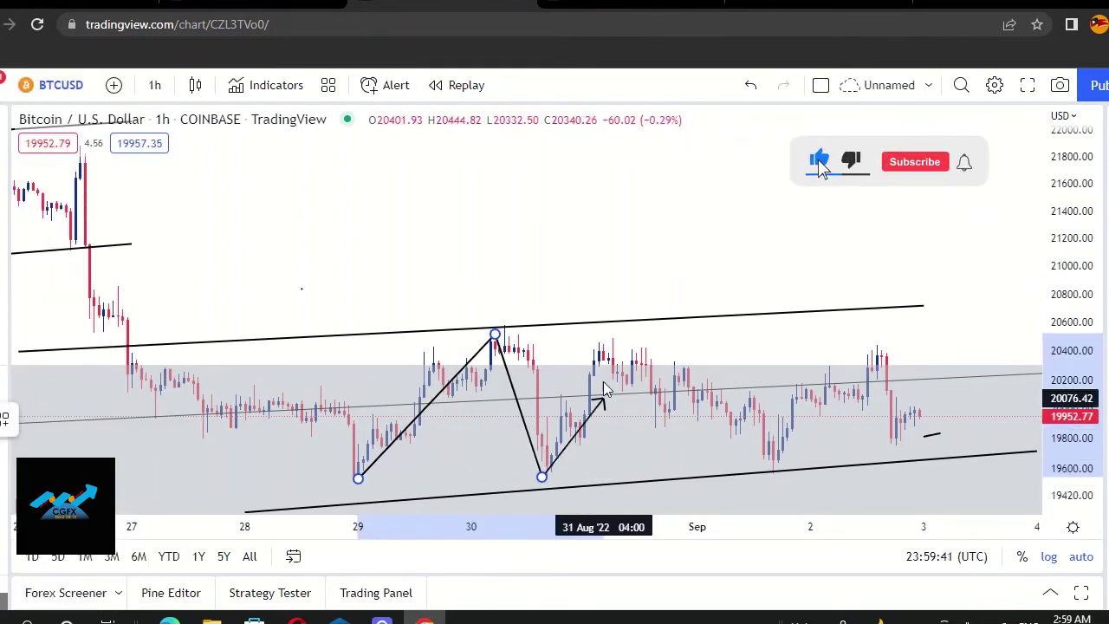
{"action": "left_click", "coordinate": [778, 469]}
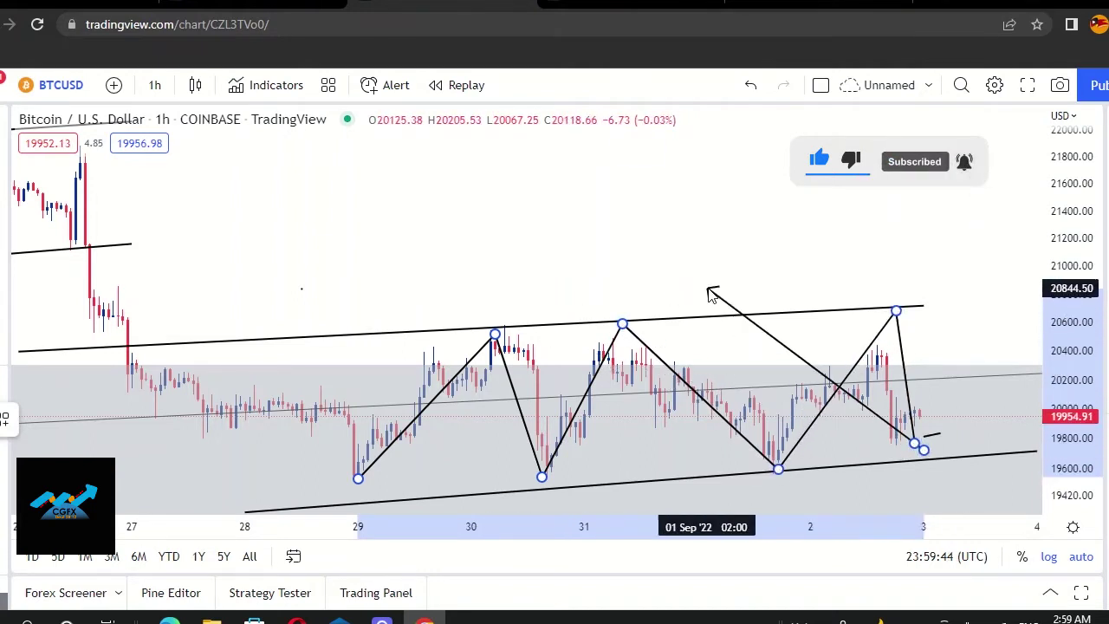
{"action": "double_click", "coordinate": [933, 457]}
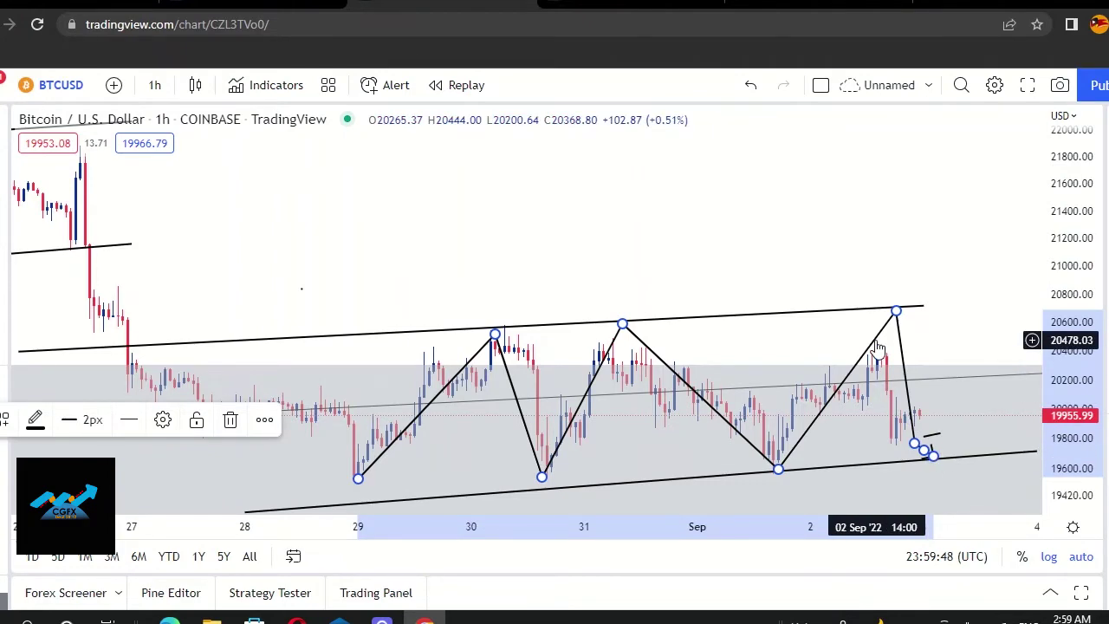
{"action": "key", "text": "Delete"}
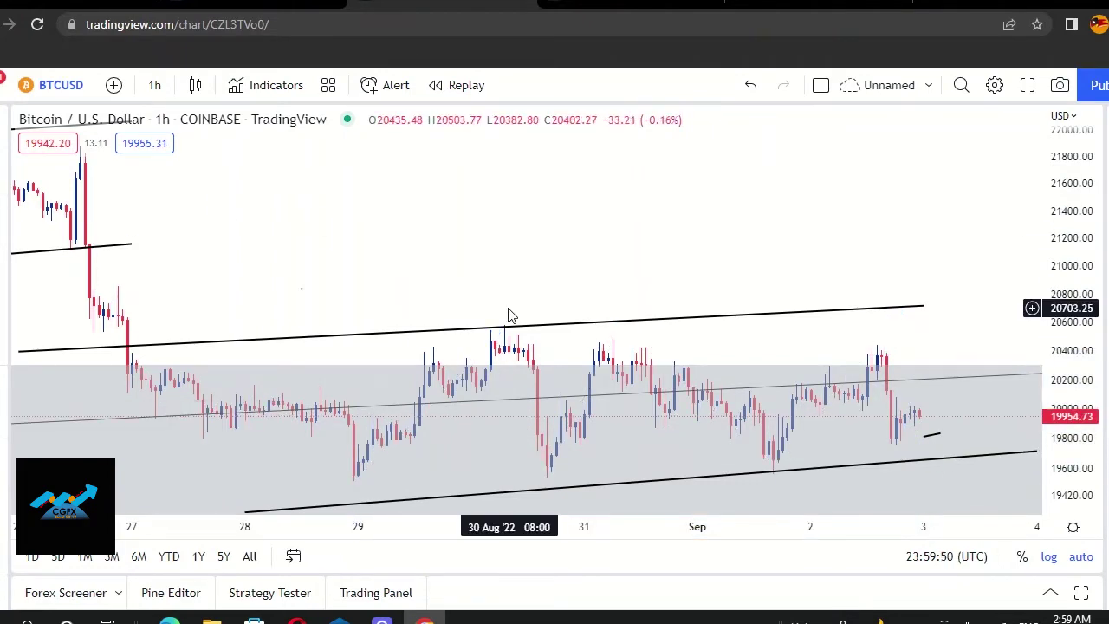
- Pan back to 18 Aug and place a WEEKLY DEMAND ZONE label beneath the lower channel line
{"action": "scroll", "coordinate": [511, 316], "scroll_direction": "down", "scroll_amount": 5}
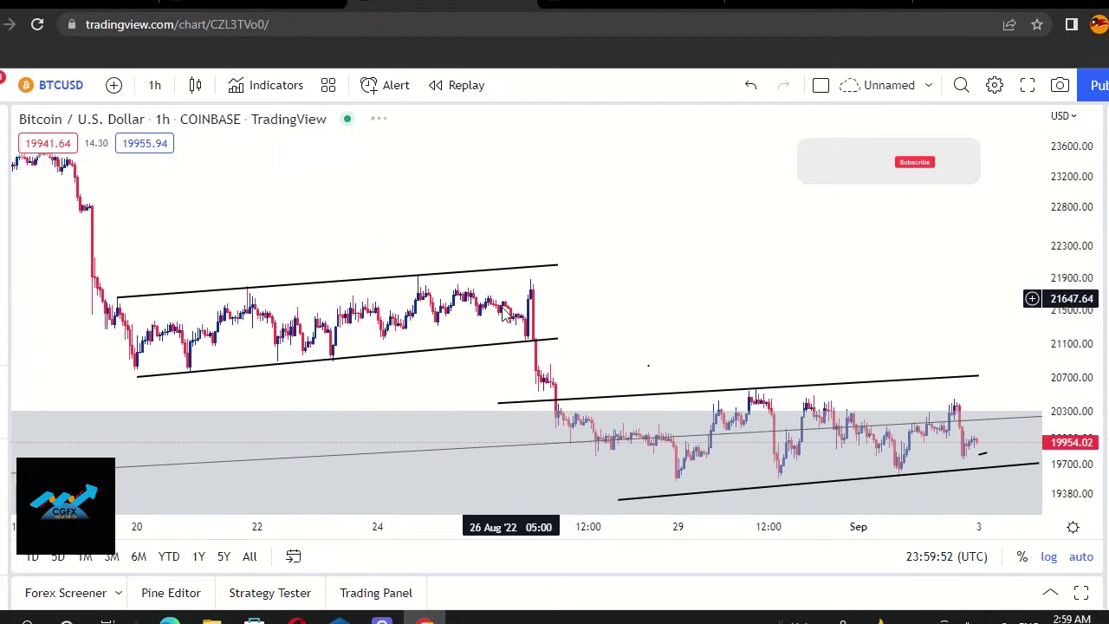
{"action": "scroll", "coordinate": [643, 350], "scroll_direction": "left", "scroll_amount": 2}
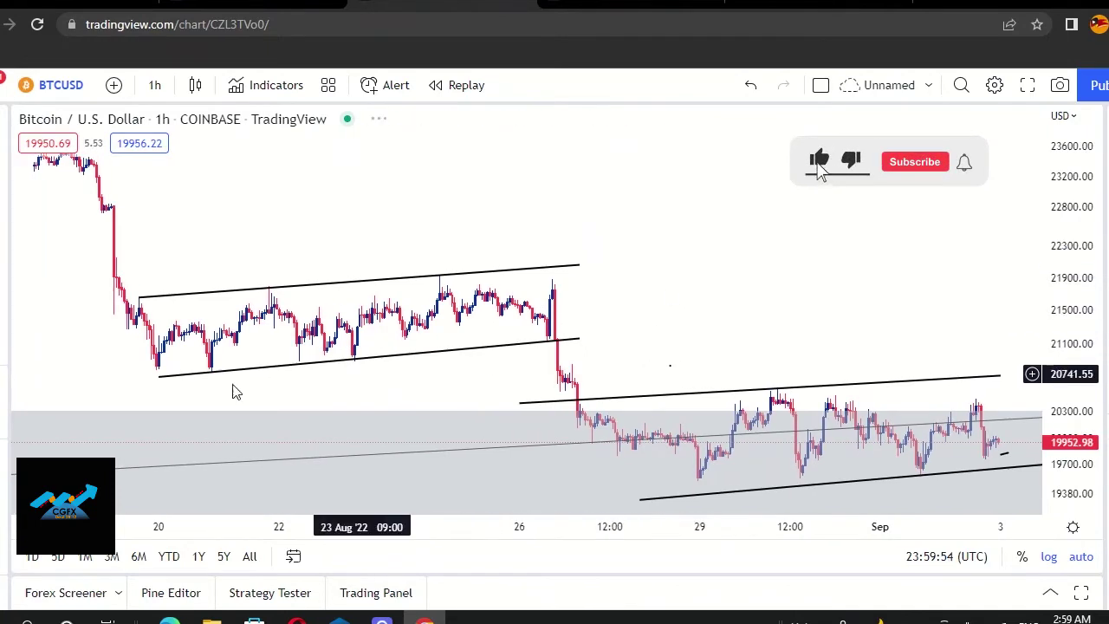
{"action": "left_click_drag", "start_coordinate": [453, 316], "coordinate": [244, 279]}
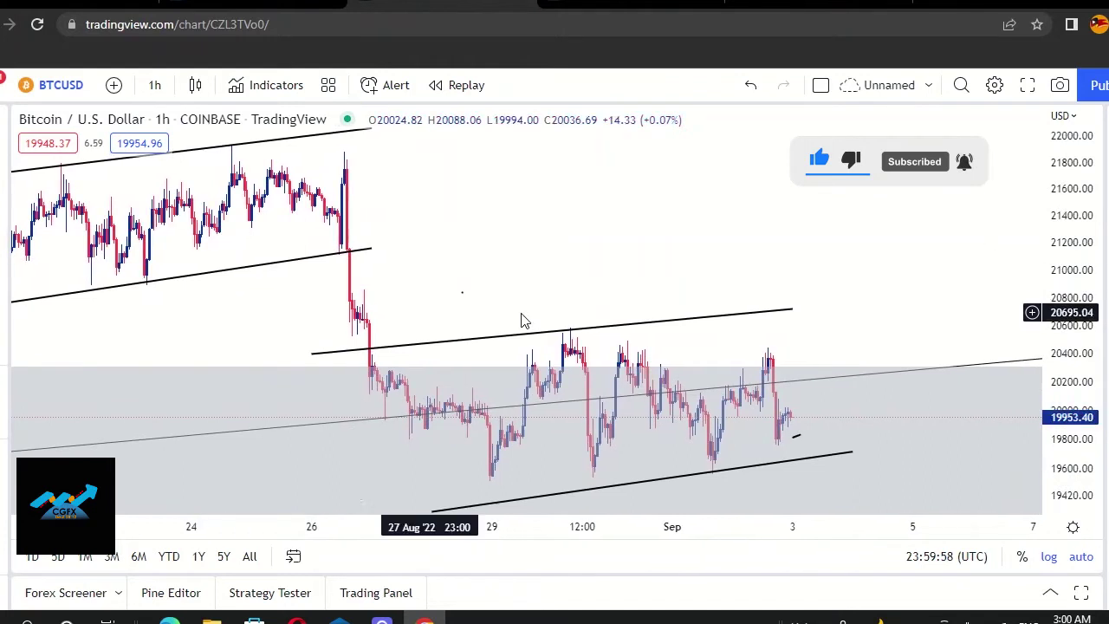
{"action": "scroll", "coordinate": [522, 321], "scroll_direction": "right", "scroll_amount": 3}
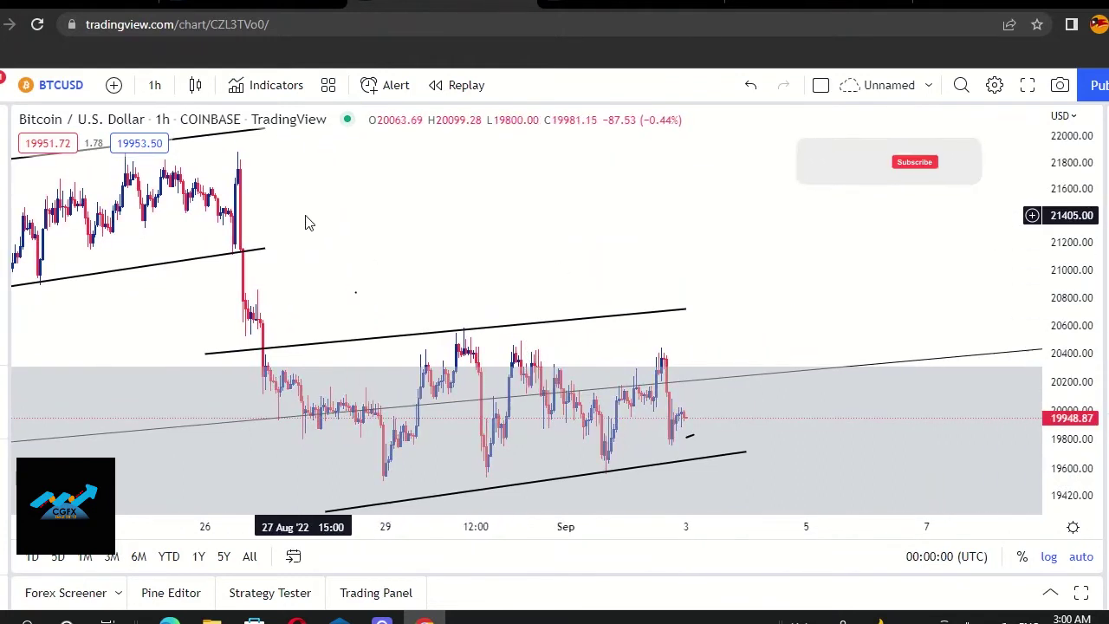
{"action": "scroll", "coordinate": [305, 224], "scroll_direction": "left", "scroll_amount": 3}
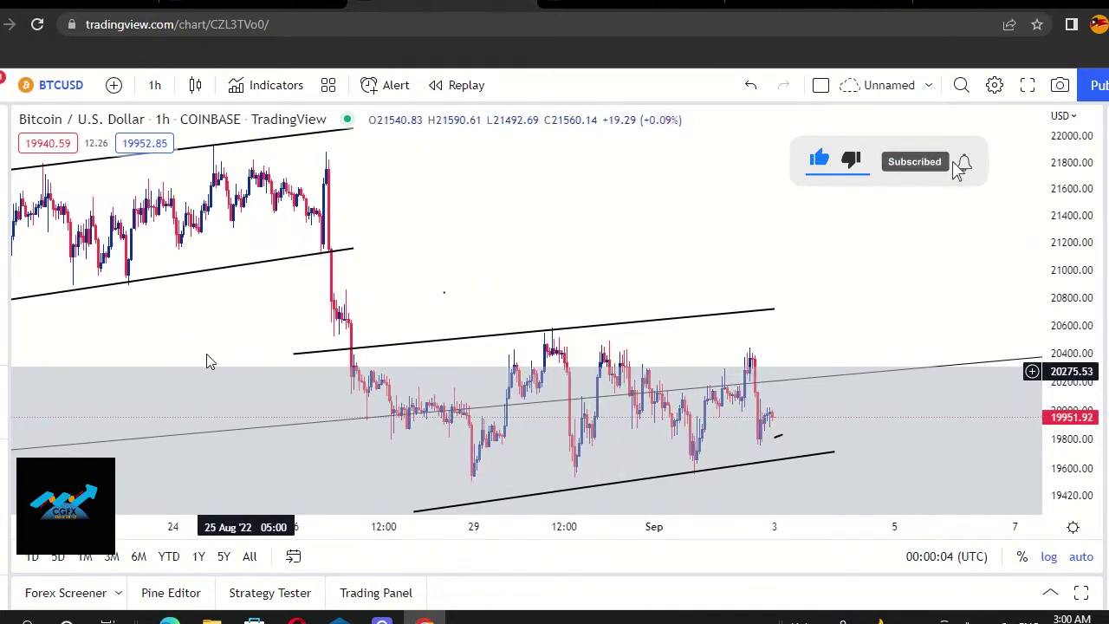
{"action": "left_click", "coordinate": [506, 252]}
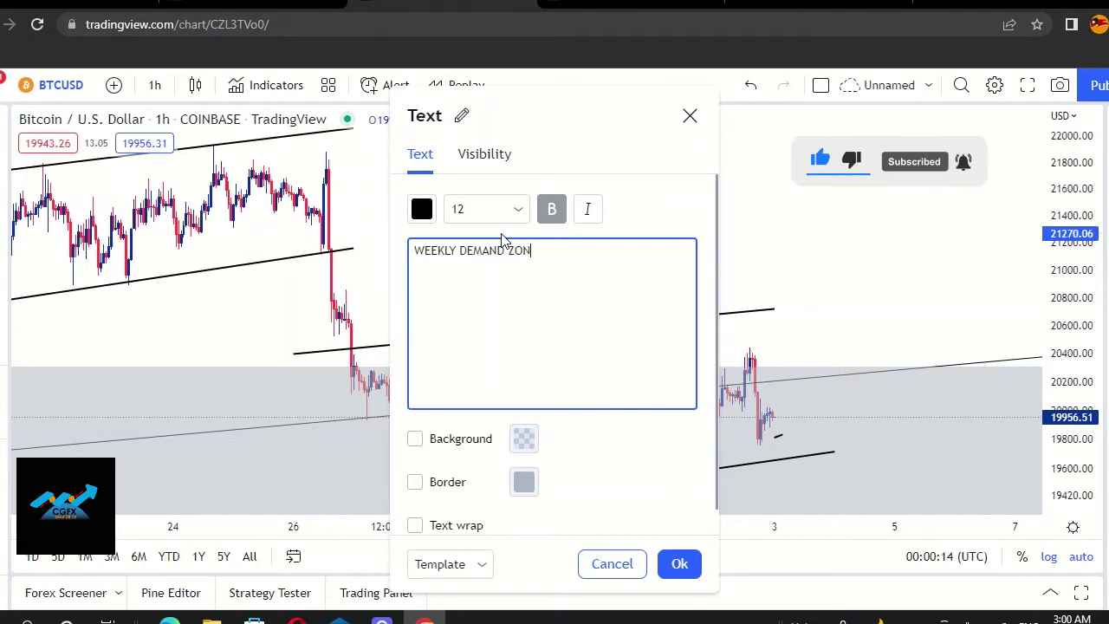
{"action": "left_click", "coordinate": [675, 564]}
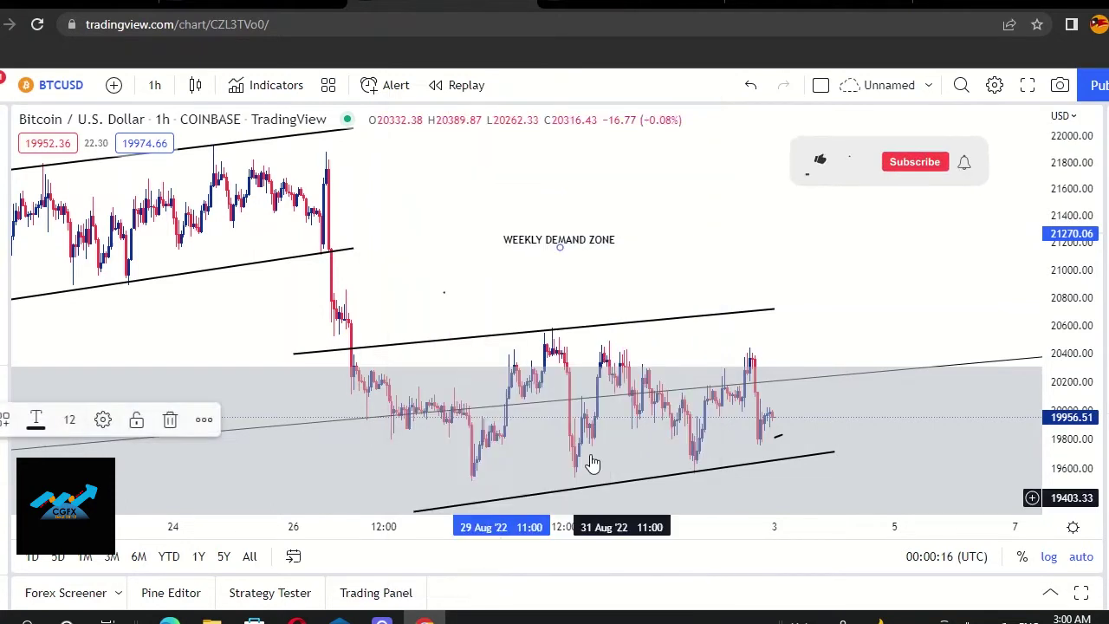
{"action": "left_click_drag", "start_coordinate": [595, 249], "coordinate": [693, 501]}
{"action": "left_click", "coordinate": [673, 245]}
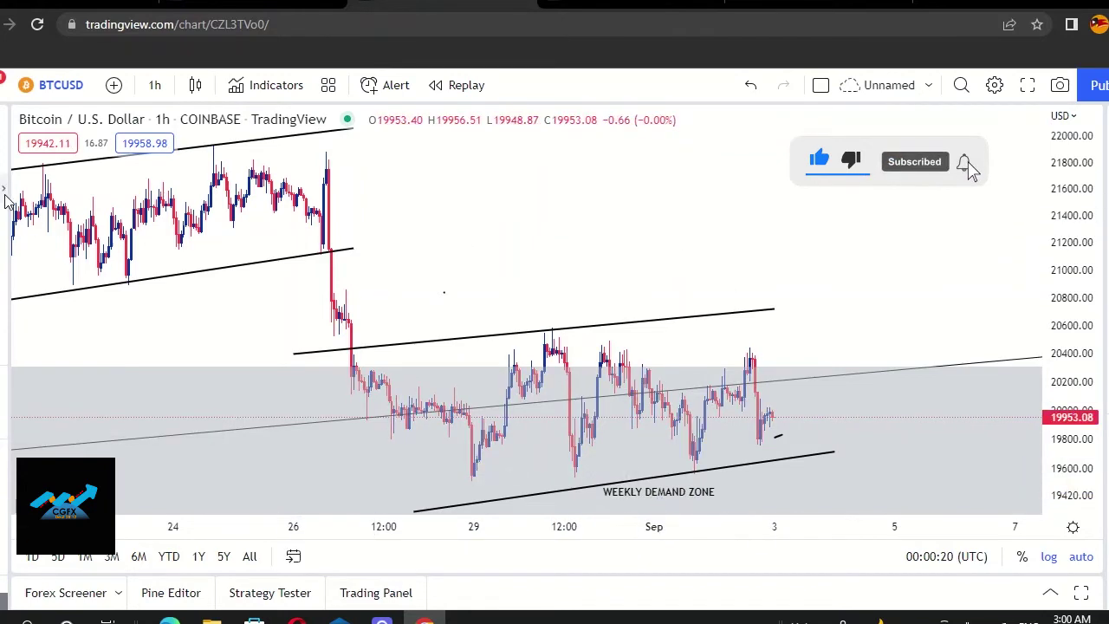
- Add a Fibonacci retracement from 21,880.80 to 19,526.44 and sketch brush strokes at the right
{"action": "left_click", "coordinate": [326, 152]}
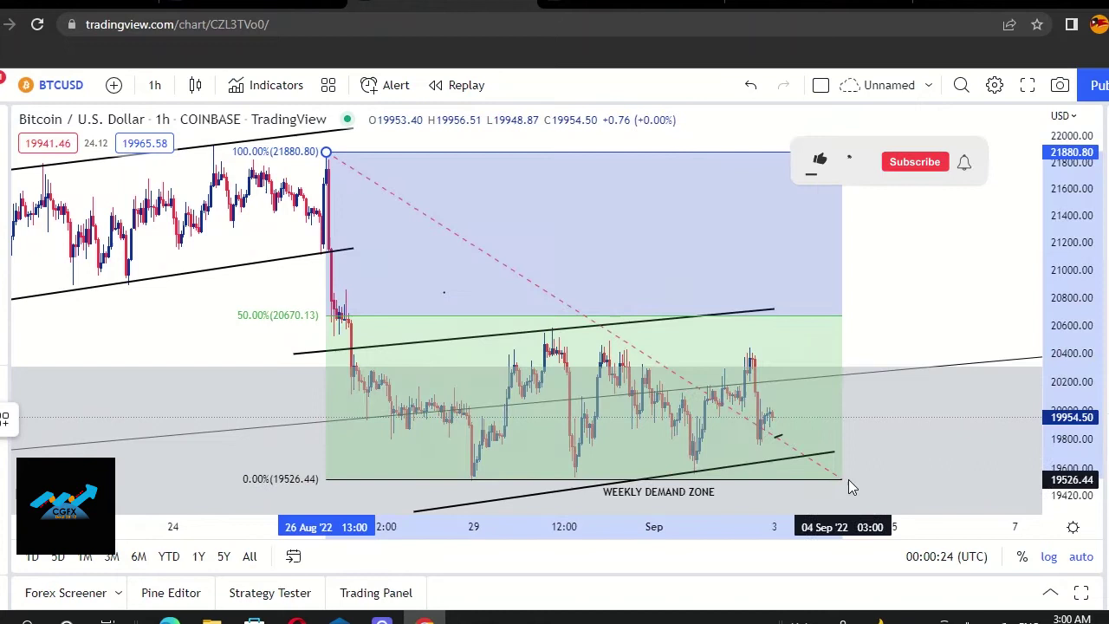
{"action": "left_click", "coordinate": [932, 478]}
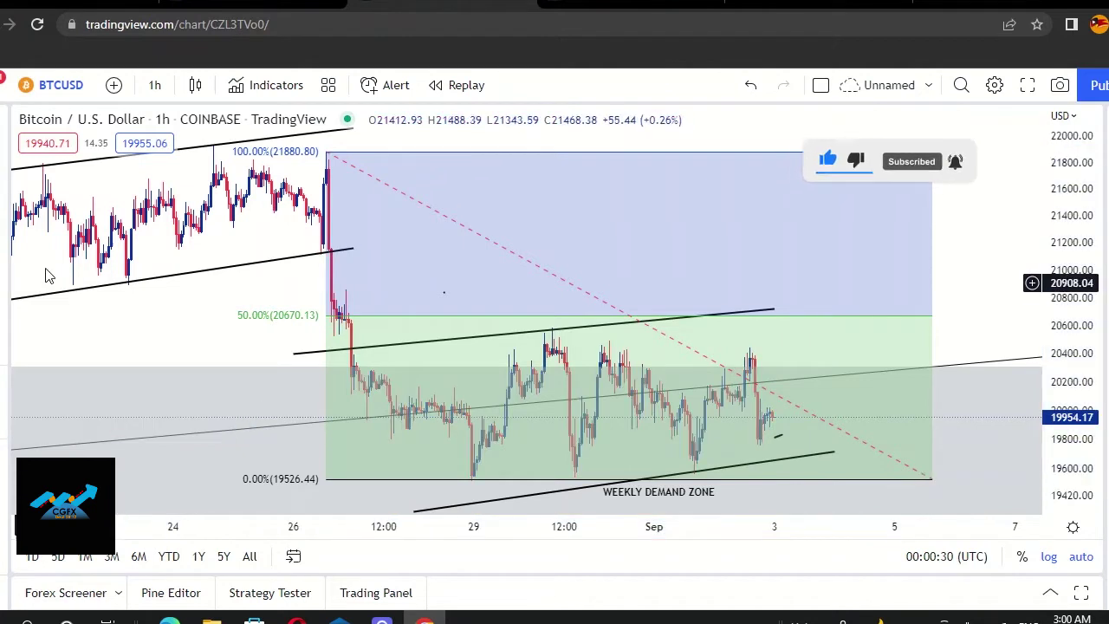
{"action": "left_click", "coordinate": [3, 224]}
{"action": "left_click", "coordinate": [39, 208]}
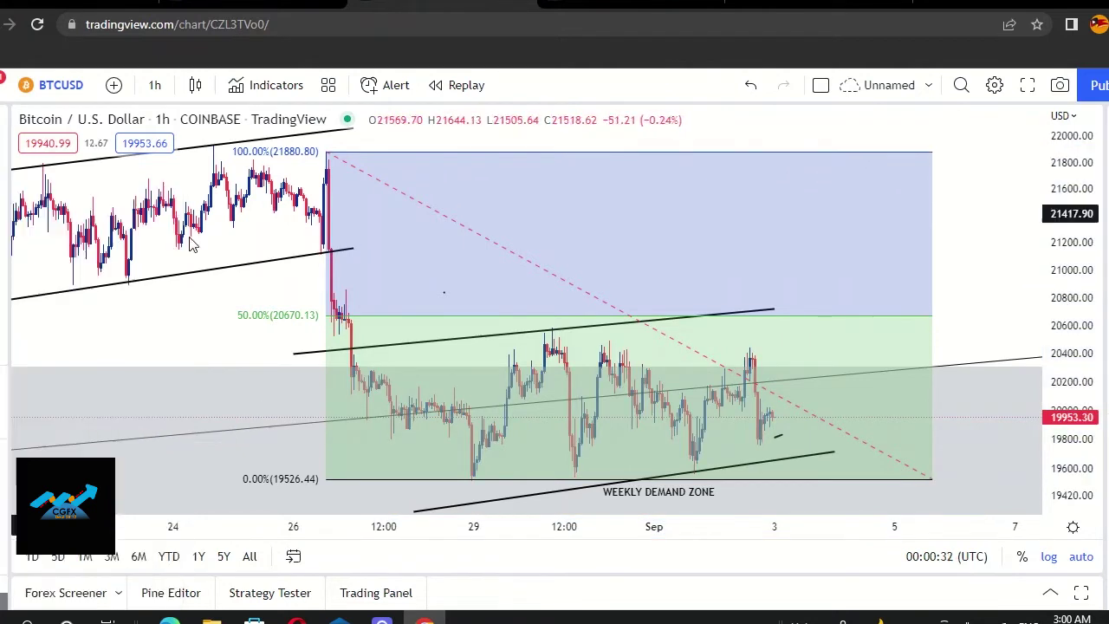
{"action": "left_click_drag", "start_coordinate": [860, 234], "coordinate": [870, 284]}
{"action": "left_click_drag", "start_coordinate": [864, 205], "coordinate": [878, 242]}
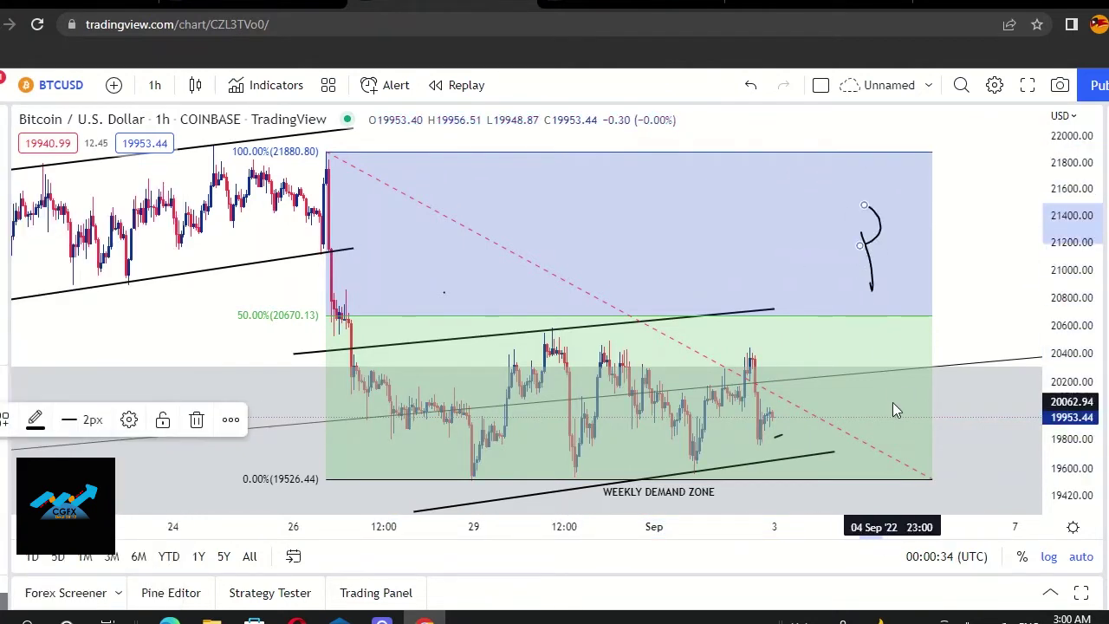
{"action": "left_click_drag", "start_coordinate": [877, 400], "coordinate": [883, 429]}
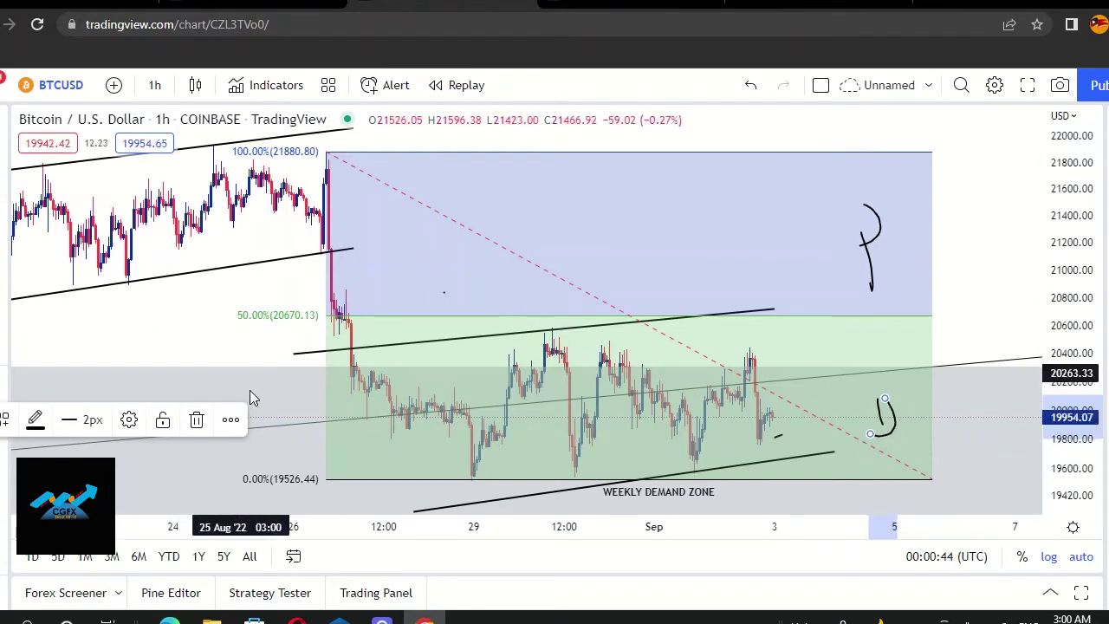
- Circle the 100% and 50% Fib labels and sketch a U-shaped curve below the demand zone
{"action": "left_click_drag", "start_coordinate": [291, 137], "coordinate": [252, 156]}
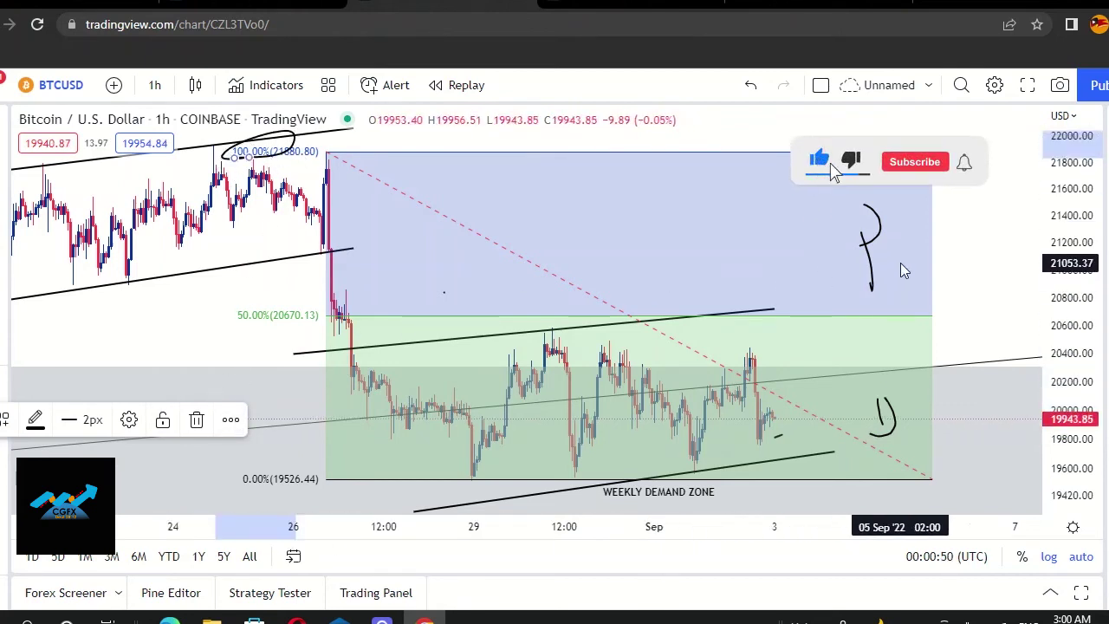
{"action": "mouse_move", "coordinate": [222, 299]}
{"action": "left_mouse_down"}
{"action": "mouse_move", "coordinate": [265, 316]}
{"action": "mouse_move", "coordinate": [222, 315]}
{"action": "left_mouse_up"}
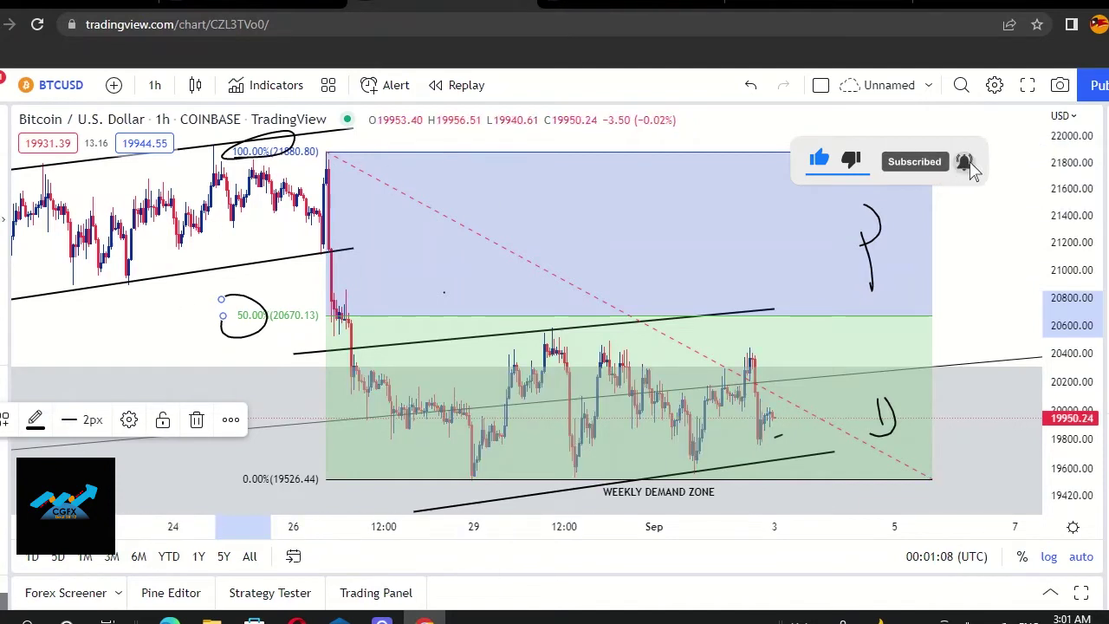
{"action": "mouse_move", "coordinate": [364, 153]}
{"action": "left_mouse_down"}
{"action": "mouse_move", "coordinate": [379, 204]}
{"action": "mouse_move", "coordinate": [411, 161]}
{"action": "left_mouse_up"}
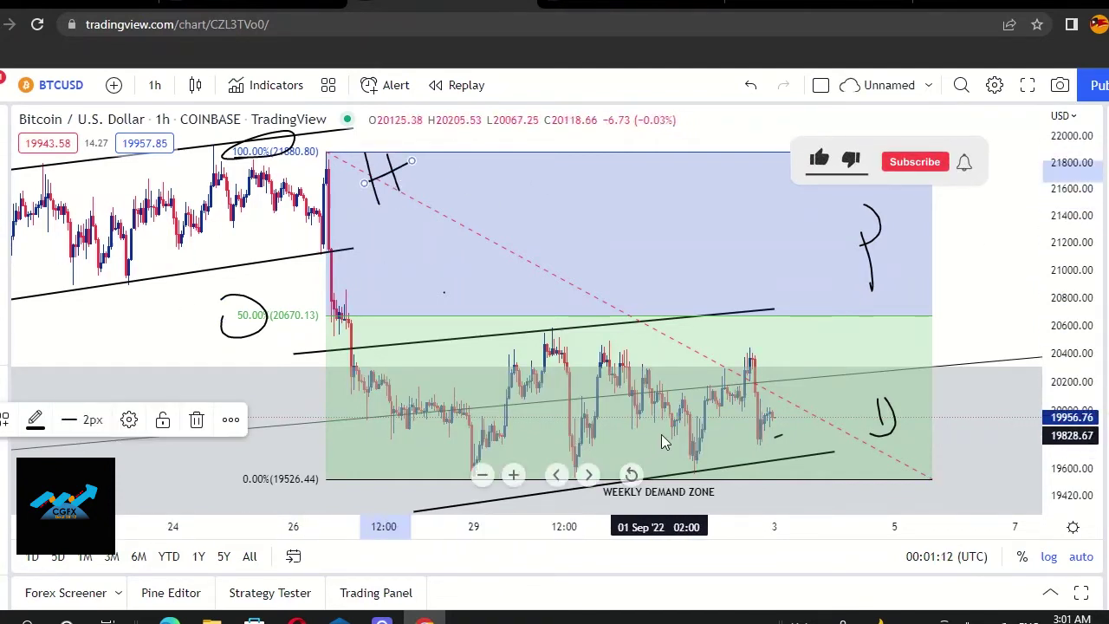
{"action": "left_click_drag", "start_coordinate": [743, 477], "coordinate": [834, 485]}
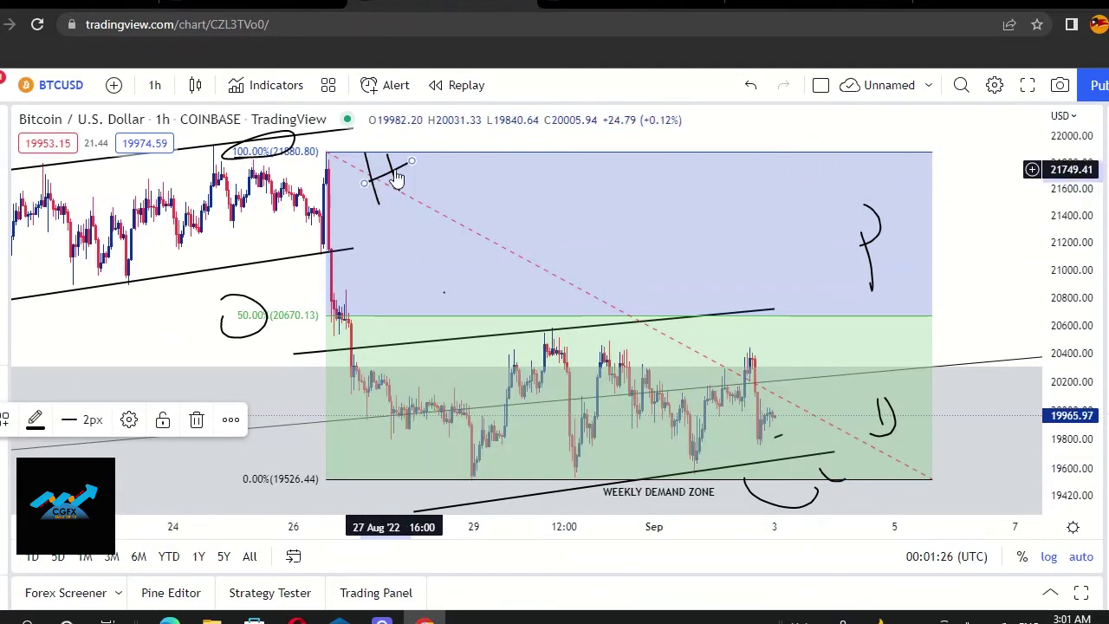
- Delete the short scribbled marks near the top of the blue zone
{"action": "key", "text": "Delete"}
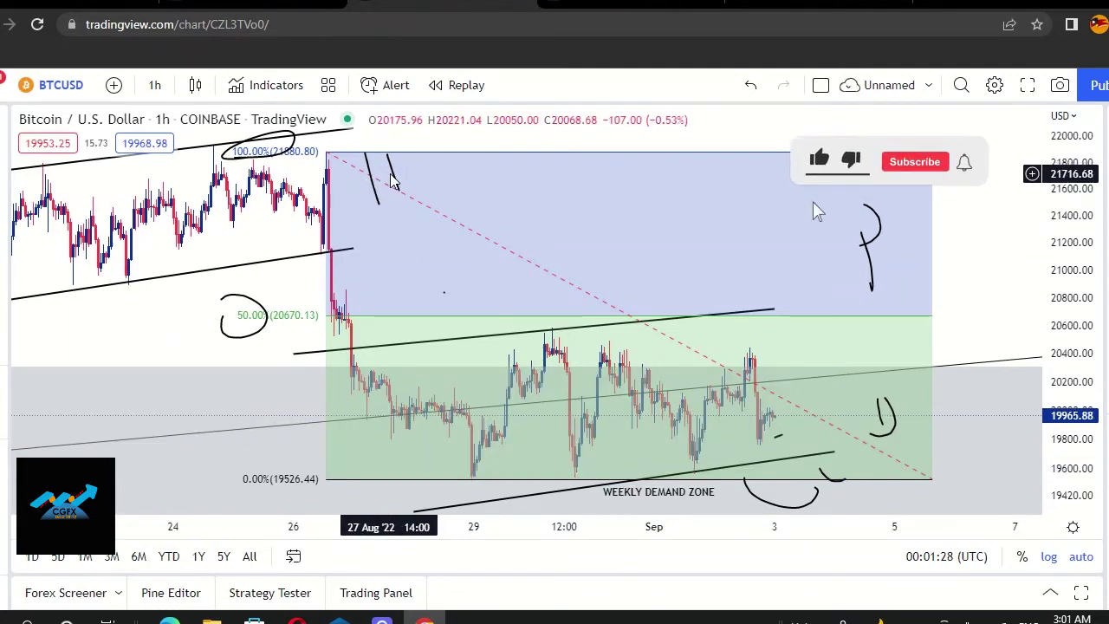
{"action": "left_click", "coordinate": [372, 201]}
{"action": "key", "text": "Delete"}
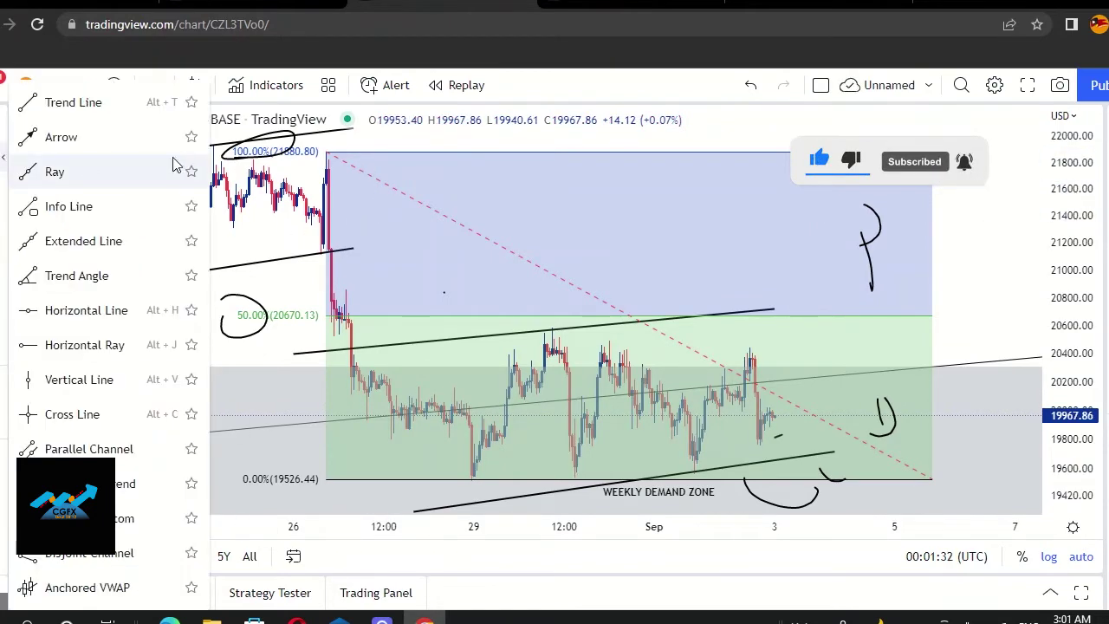
- Draw two horizontal trend lines across the top of the blue zone near 21,700
{"action": "left_click", "coordinate": [75, 102]}
{"action": "left_click_drag", "start_coordinate": [332, 185], "coordinate": [773, 204]}
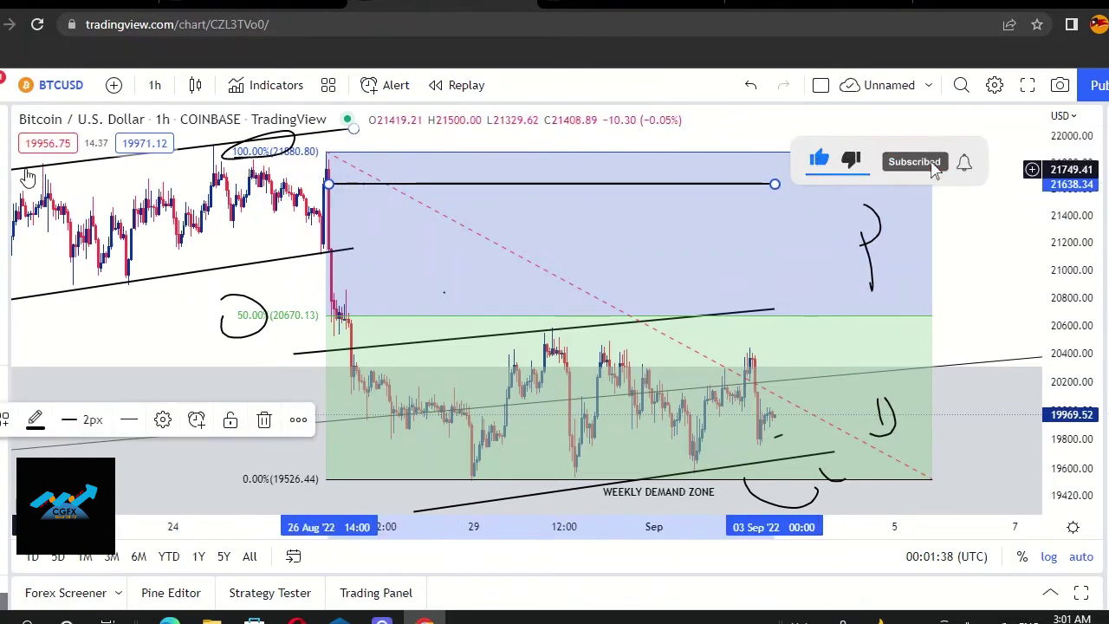
{"action": "left_click", "coordinate": [308, 160]}
{"action": "mouse_move", "coordinate": [325, 168]}
{"action": "left_mouse_down"}
{"action": "mouse_move", "coordinate": [705, 181]}
{"action": "mouse_move", "coordinate": [814, 163]}
{"action": "mouse_move", "coordinate": [879, 169]}
{"action": "mouse_move", "coordinate": [774, 196]}
{"action": "mouse_move", "coordinate": [819, 163]}
{"action": "mouse_move", "coordinate": [895, 167]}
{"action": "left_mouse_up"}
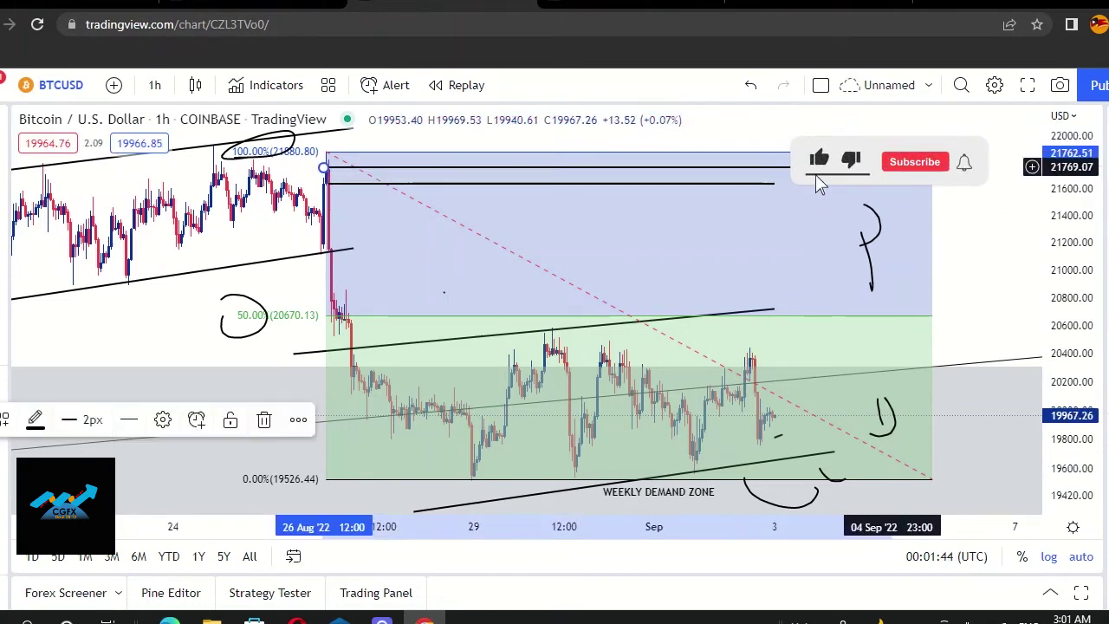
{"action": "key", "text": "Escape"}
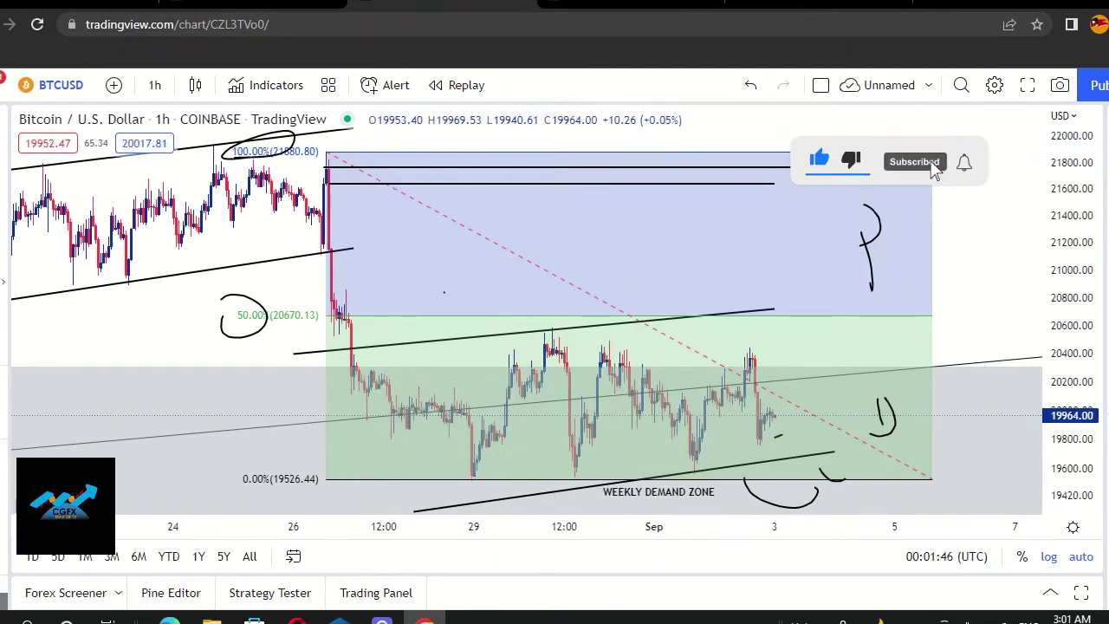
- Place a trial short position targeting the demand zone bottom, then delete it and a nearby scribble
{"action": "left_click", "coordinate": [4, 286]}
{"action": "left_click", "coordinate": [69, 310]}
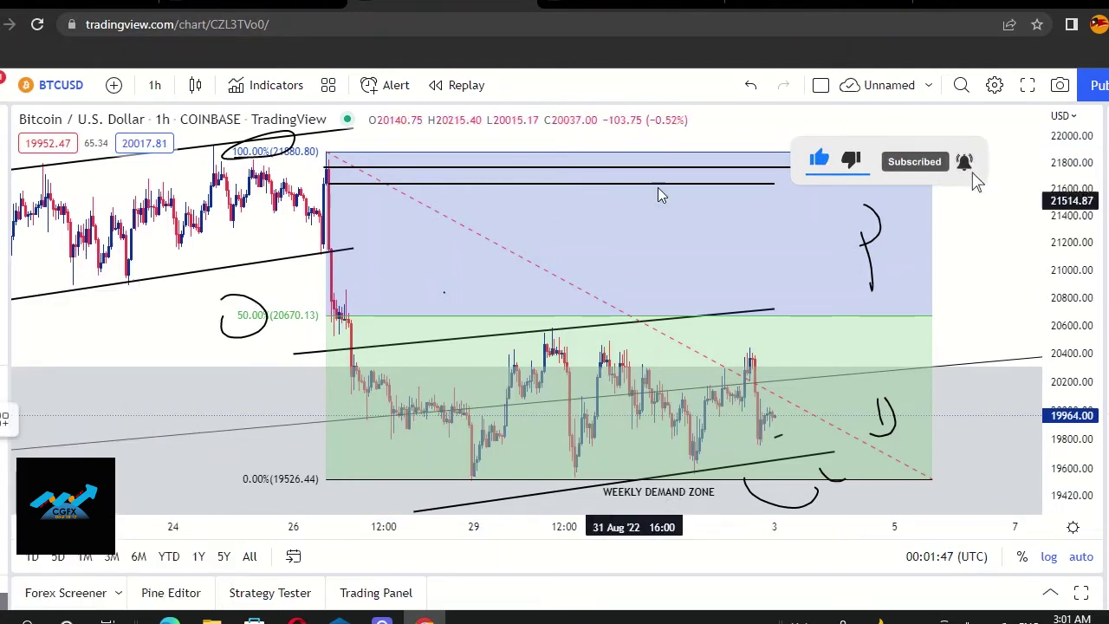
{"action": "left_click", "coordinate": [760, 189]}
{"action": "mouse_move", "coordinate": [768, 190]}
{"action": "left_mouse_down"}
{"action": "mouse_move", "coordinate": [767, 143]}
{"action": "mouse_move", "coordinate": [770, 163]}
{"action": "left_mouse_up"}
{"action": "left_click_drag", "start_coordinate": [756, 255], "coordinate": [786, 478]}
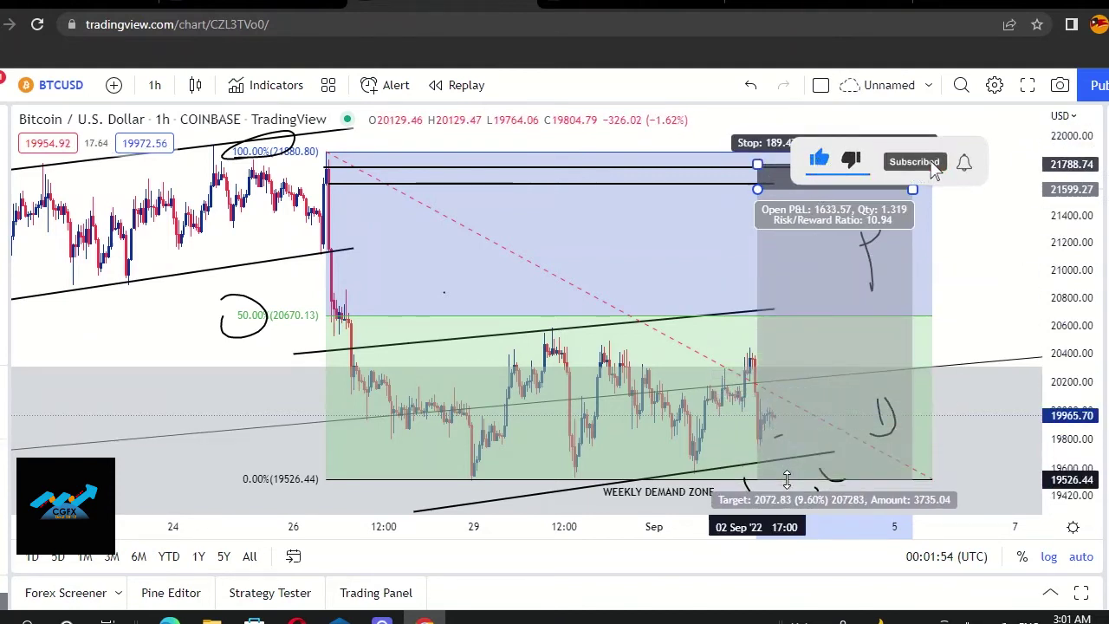
{"action": "left_click", "coordinate": [941, 336]}
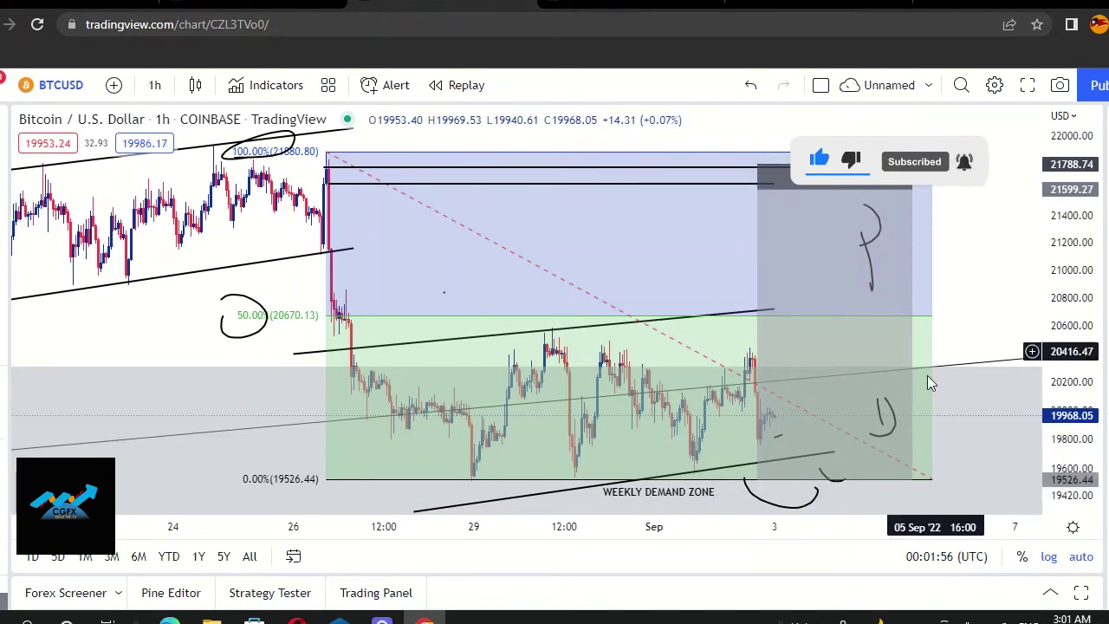
{"action": "left_click", "coordinate": [822, 183]}
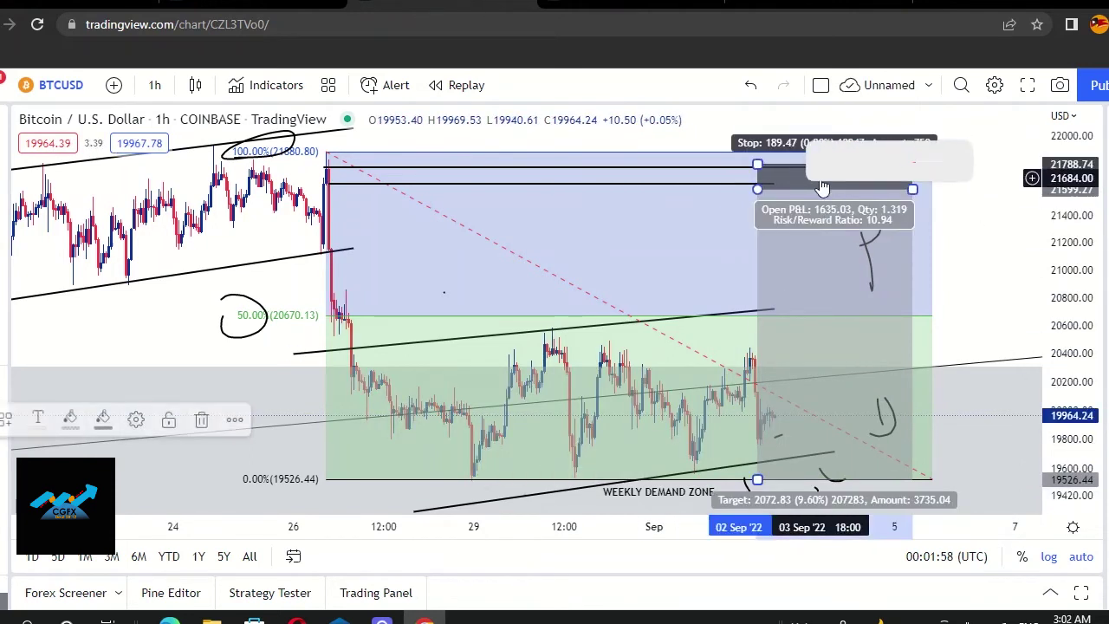
{"action": "key", "text": "Delete"}
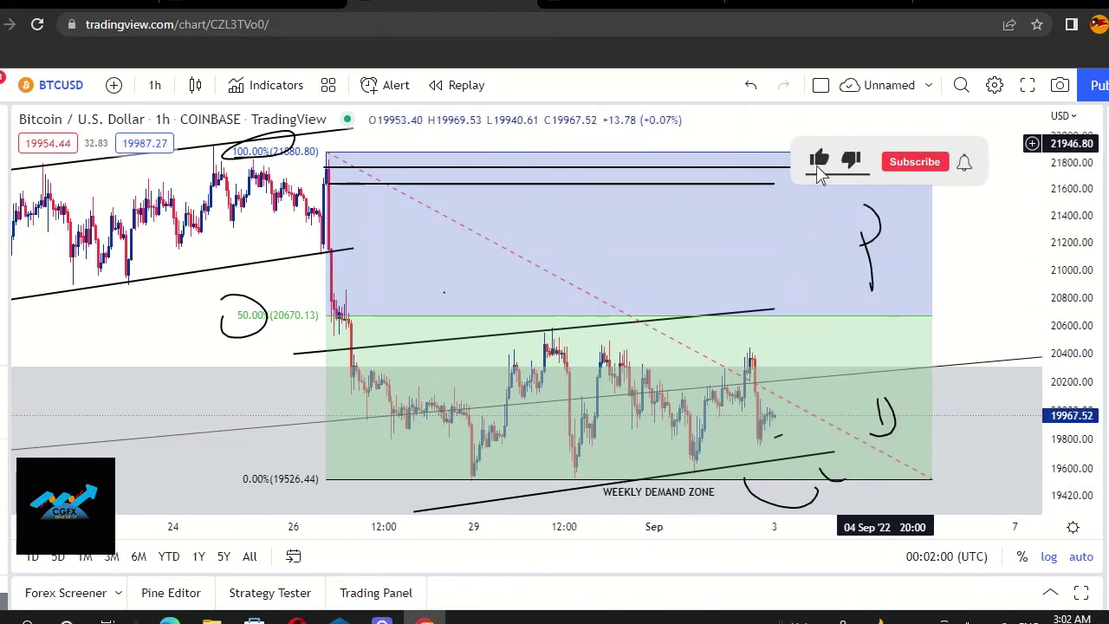
{"action": "left_click", "coordinate": [881, 232]}
{"action": "key", "text": "Delete"}
- Delete the four freehand strokes and curves on the right side of the chart
{"action": "left_click", "coordinate": [867, 257]}
{"action": "key", "text": "Delete"}
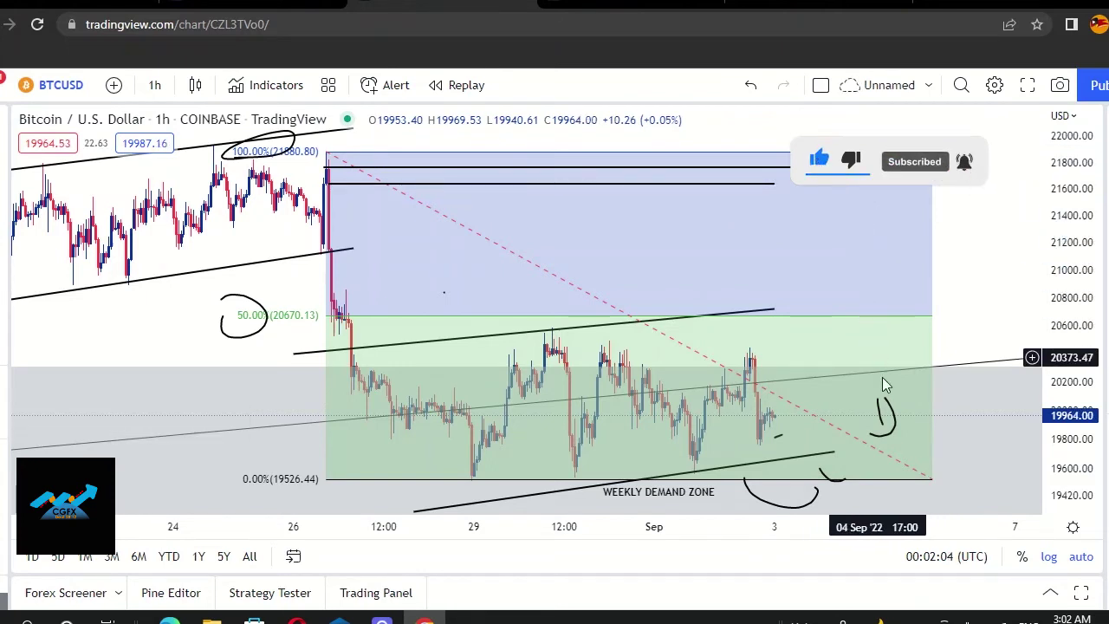
{"action": "left_click", "coordinate": [897, 420]}
{"action": "key", "text": "Delete"}
{"action": "left_click", "coordinate": [831, 477]}
{"action": "key", "text": "Delete"}
{"action": "key", "text": "Delete"}
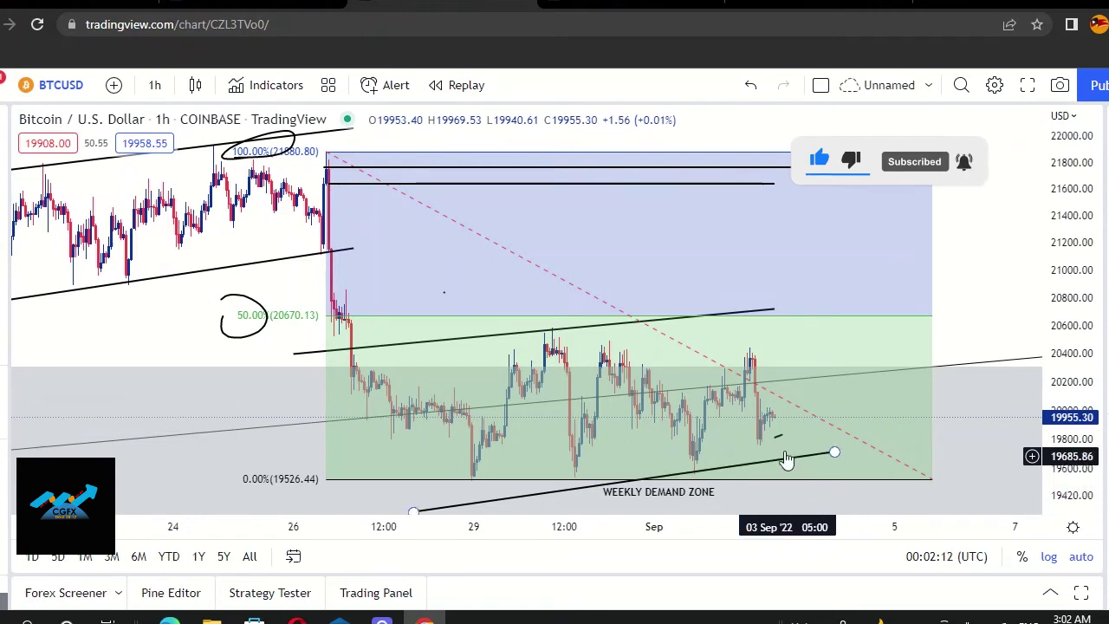
{"action": "left_click", "coordinate": [779, 437]}
{"action": "key", "text": "Delete"}
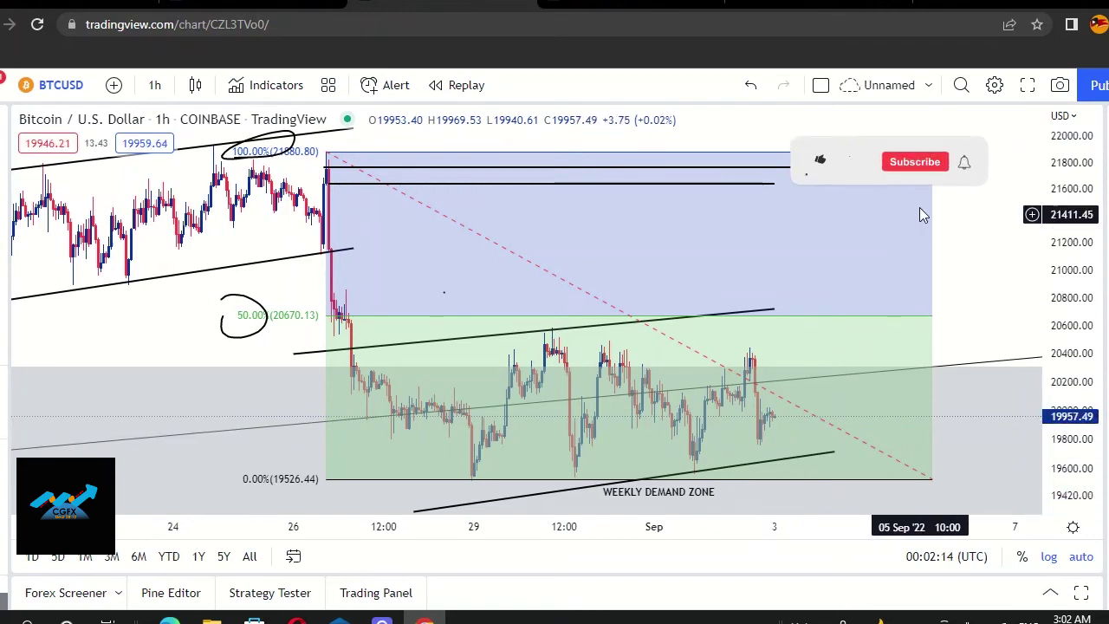
- Delete the Fibonacci retracement and the hand-drawn circle
{"action": "left_click", "coordinate": [892, 153]}
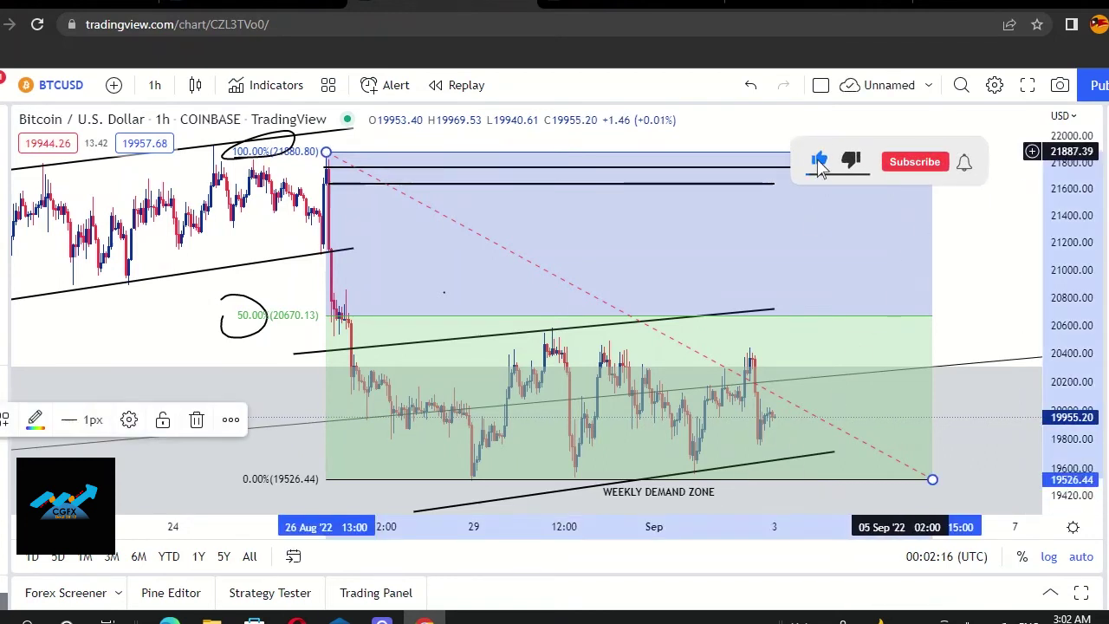
{"action": "key", "text": "Delete"}
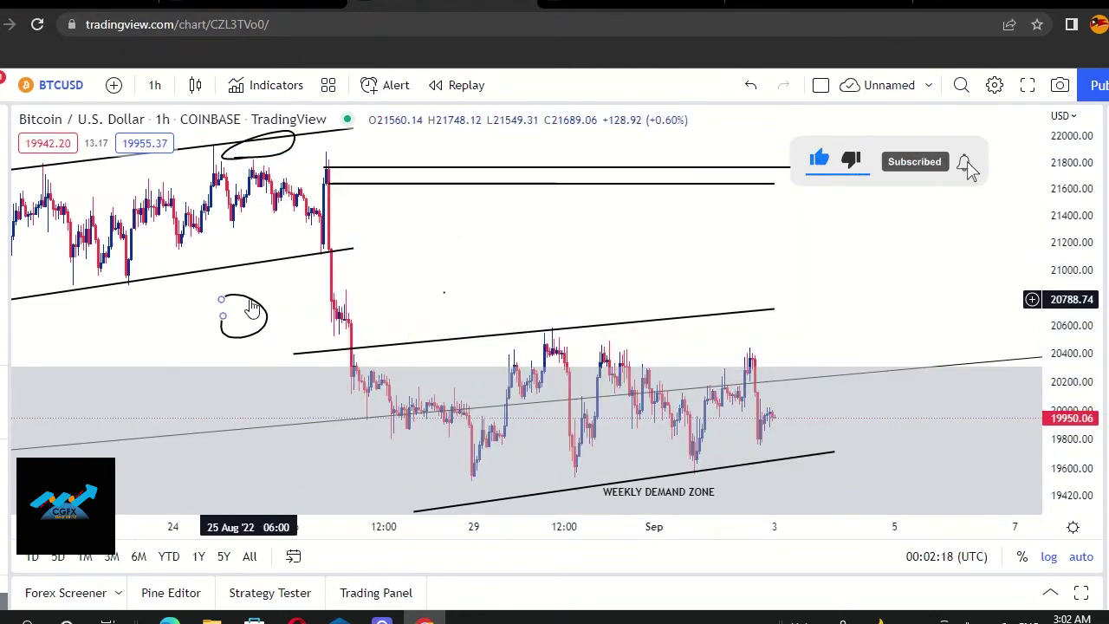
{"action": "left_click", "coordinate": [252, 305]}
{"action": "left_click_drag", "start_coordinate": [251, 305], "coordinate": [252, 162]}
{"action": "key", "text": "Delete"}
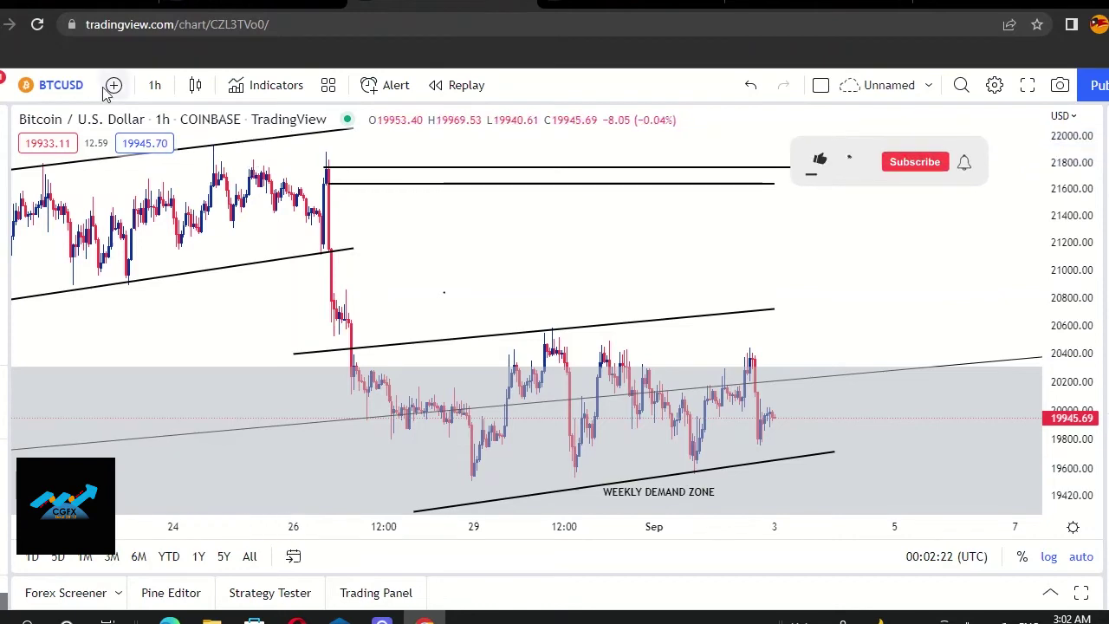
- Switch to 15-minute candles and frame the channel and WEEKLY DEMAND ZONE label
{"action": "left_click", "coordinate": [157, 84]}
{"action": "left_click", "coordinate": [181, 230]}
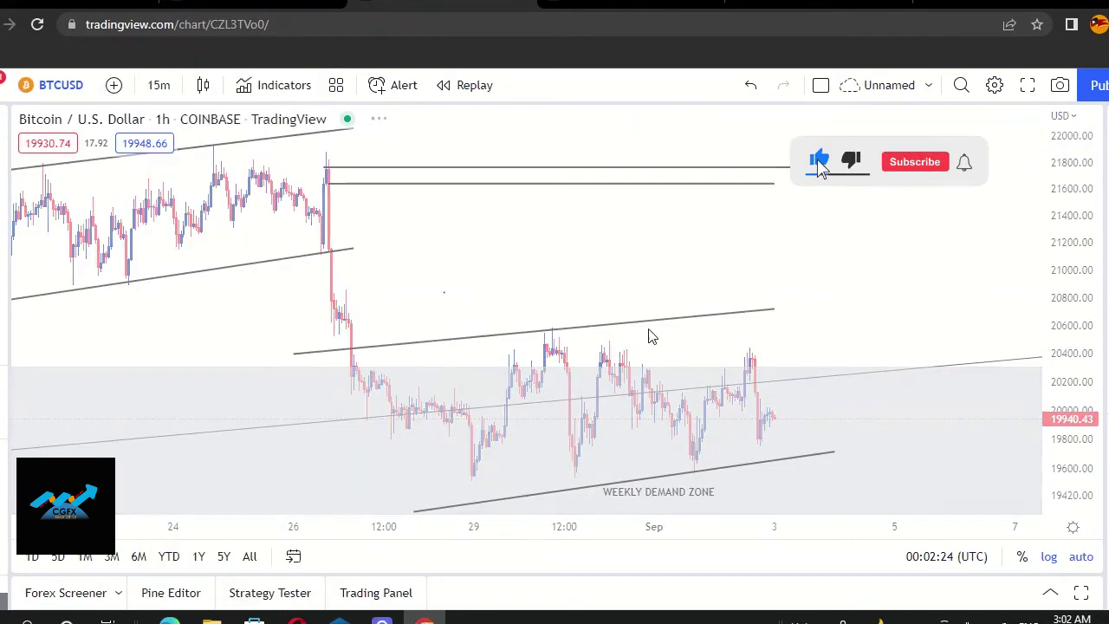
{"action": "scroll", "coordinate": [650, 321], "scroll_direction": "down", "scroll_amount": 8}
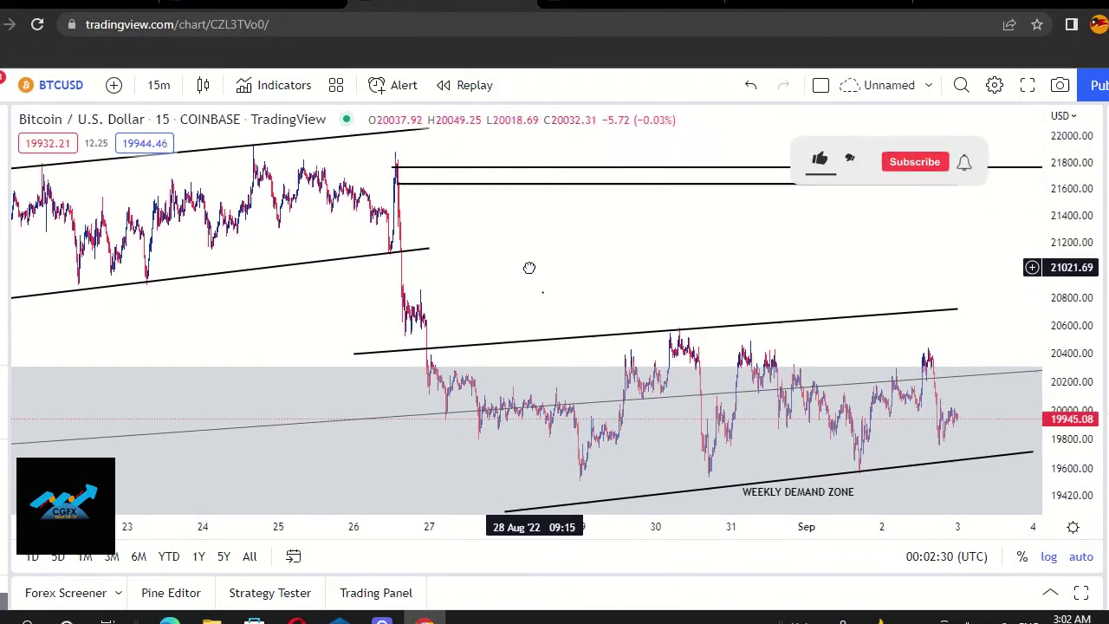
{"action": "left_click_drag", "start_coordinate": [539, 274], "coordinate": [473, 250]}
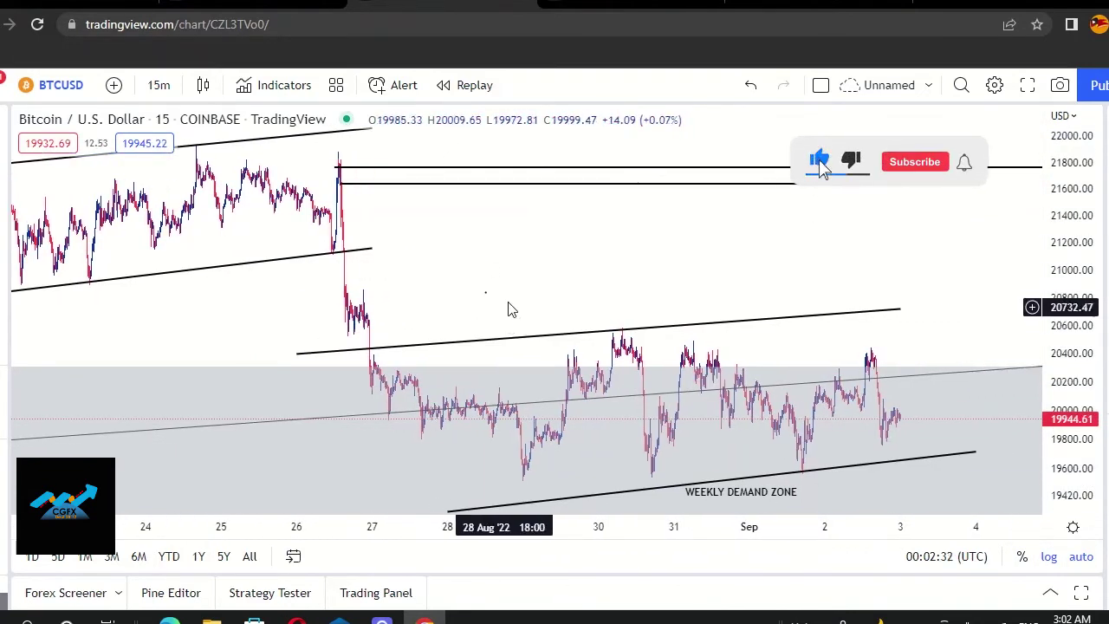
{"action": "scroll", "coordinate": [728, 394], "scroll_direction": "up", "scroll_amount": 3}
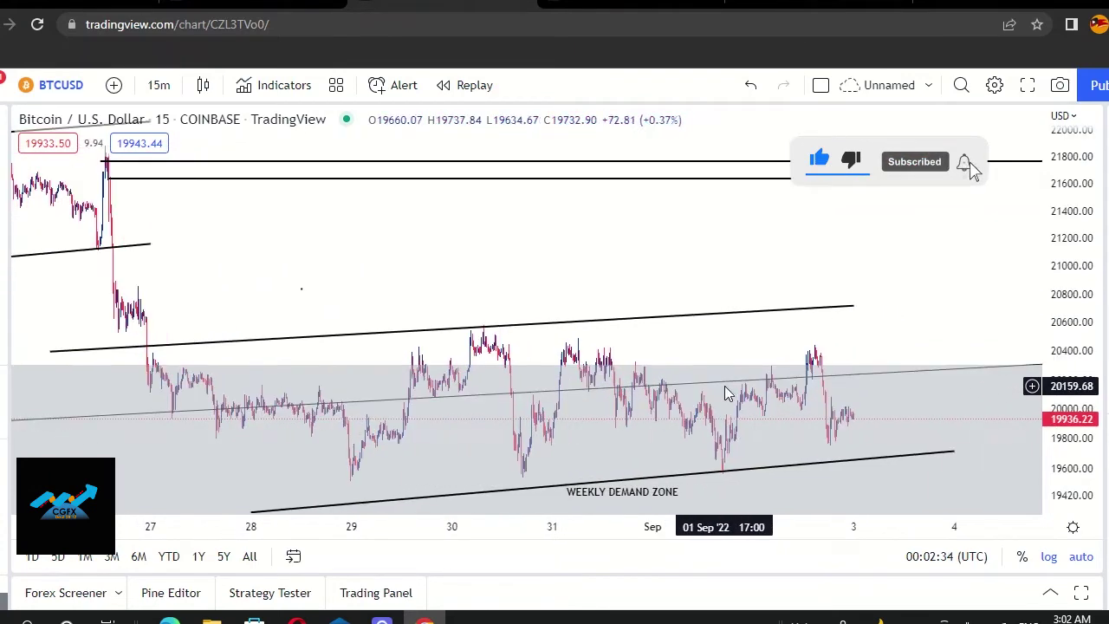
{"action": "scroll", "coordinate": [728, 394], "scroll_direction": "down", "scroll_amount": 2}
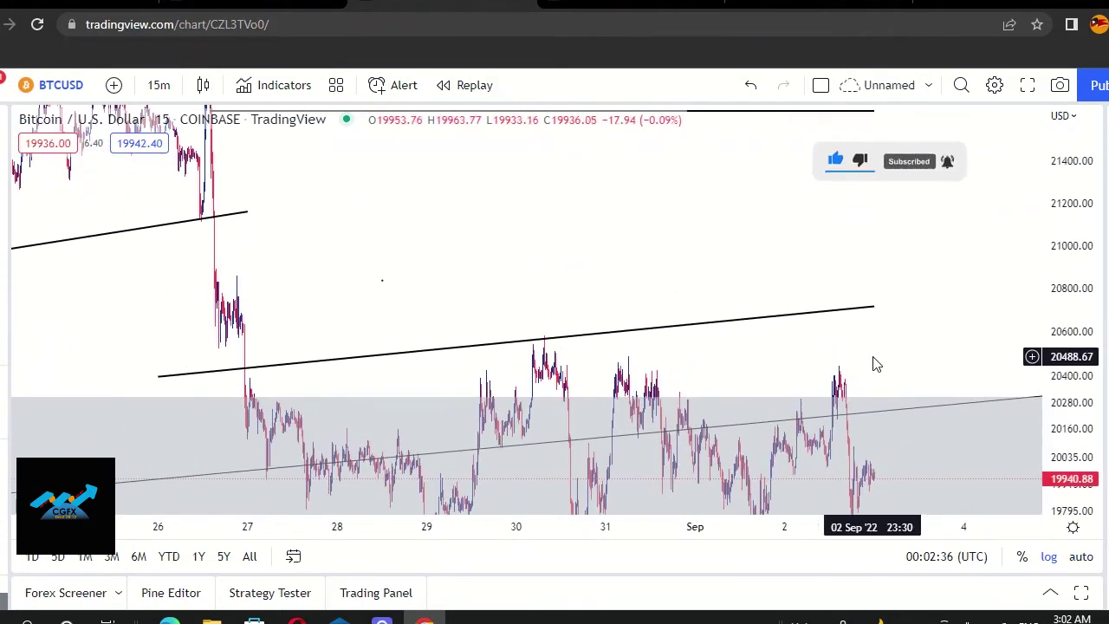
{"action": "left_click_drag", "start_coordinate": [874, 364], "coordinate": [770, 198]}
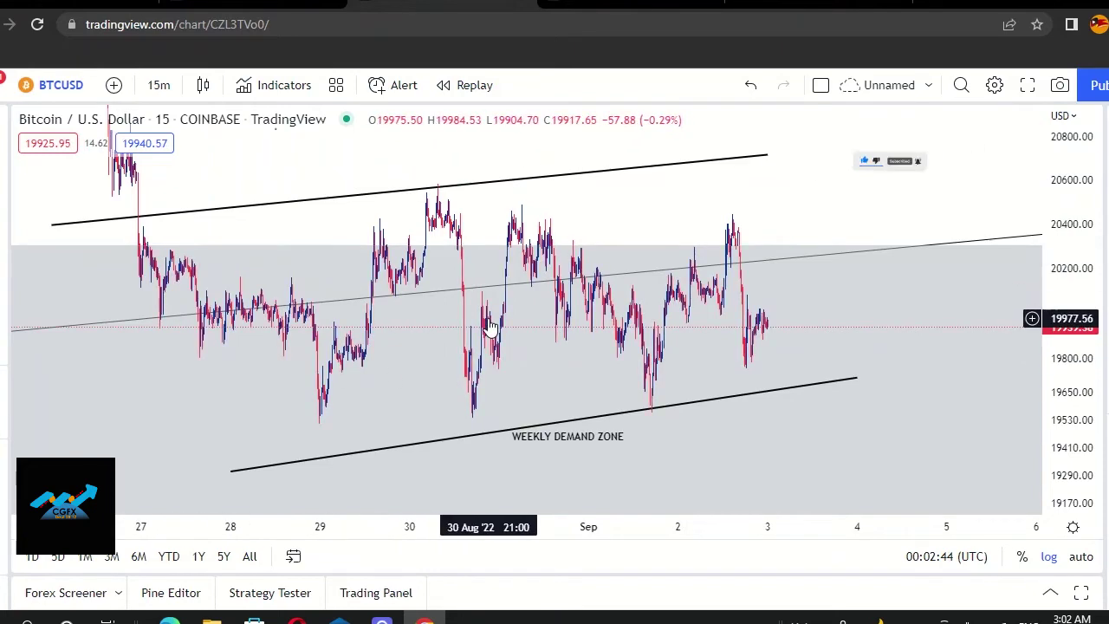
{"action": "scroll", "coordinate": [487, 323], "scroll_direction": "up", "scroll_amount": 2}
- Draw a zigzag path through the channel's swing lows and peaks
{"action": "left_click", "coordinate": [4, 218]}
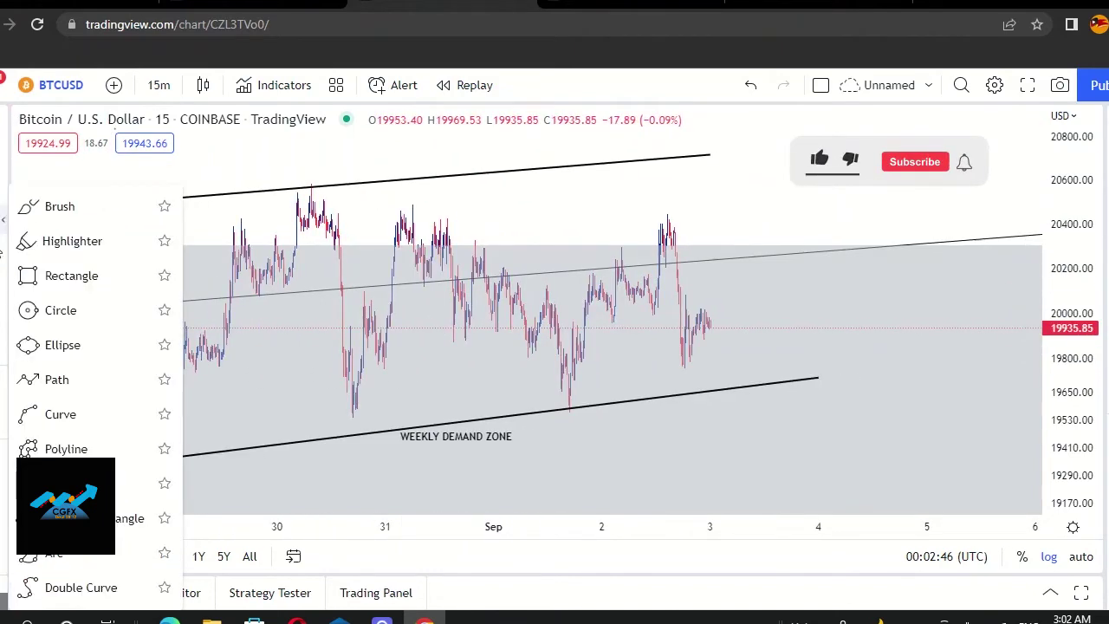
{"action": "left_click", "coordinate": [36, 386]}
{"action": "left_click", "coordinate": [168, 420]}
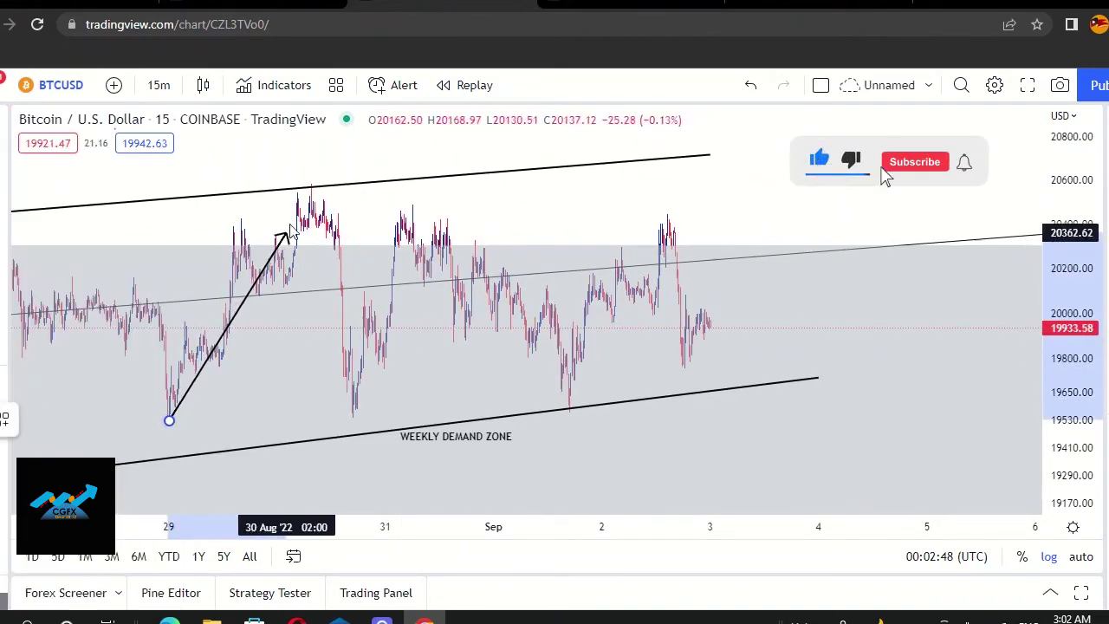
{"action": "left_click", "coordinate": [307, 190]}
{"action": "left_click", "coordinate": [344, 420]}
{"action": "left_click", "coordinate": [424, 210]}
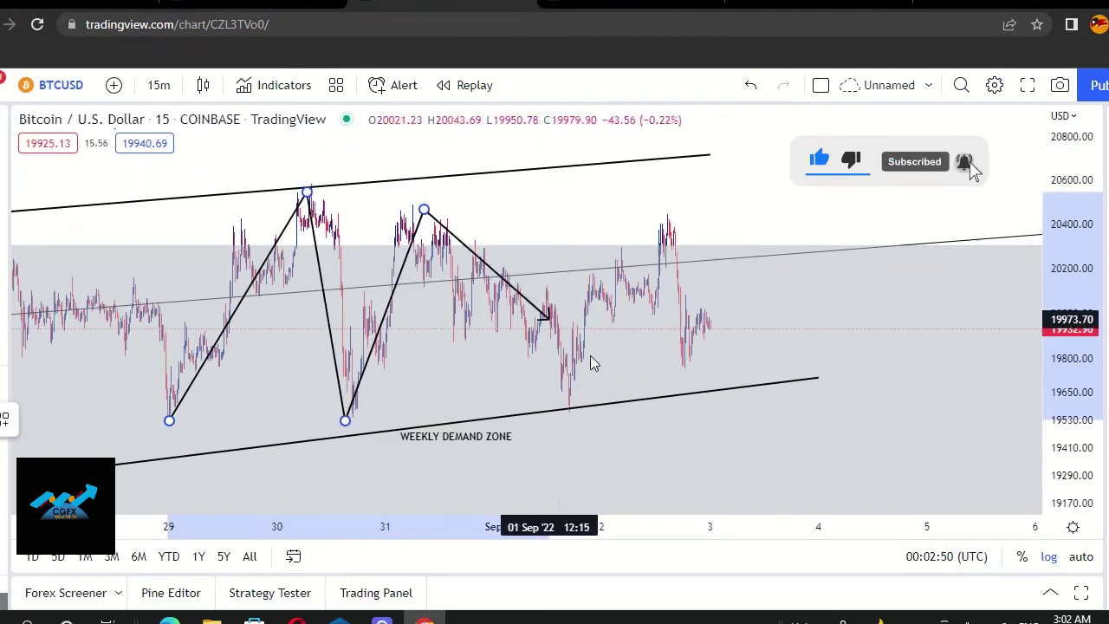
{"action": "double_click", "coordinate": [665, 204]}
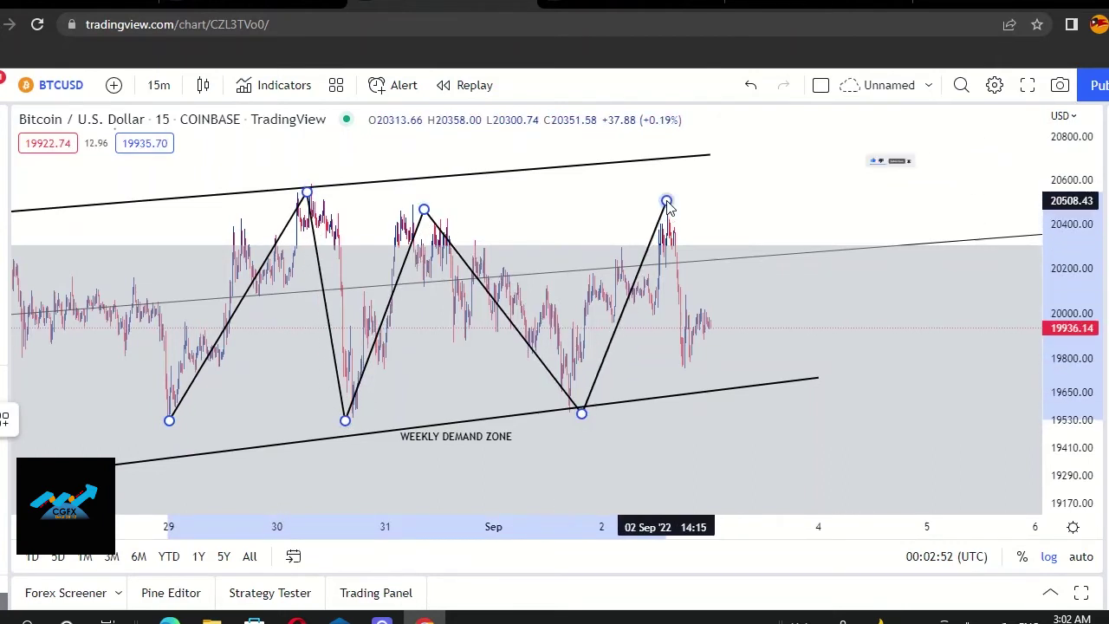
{"action": "left_click", "coordinate": [789, 188]}
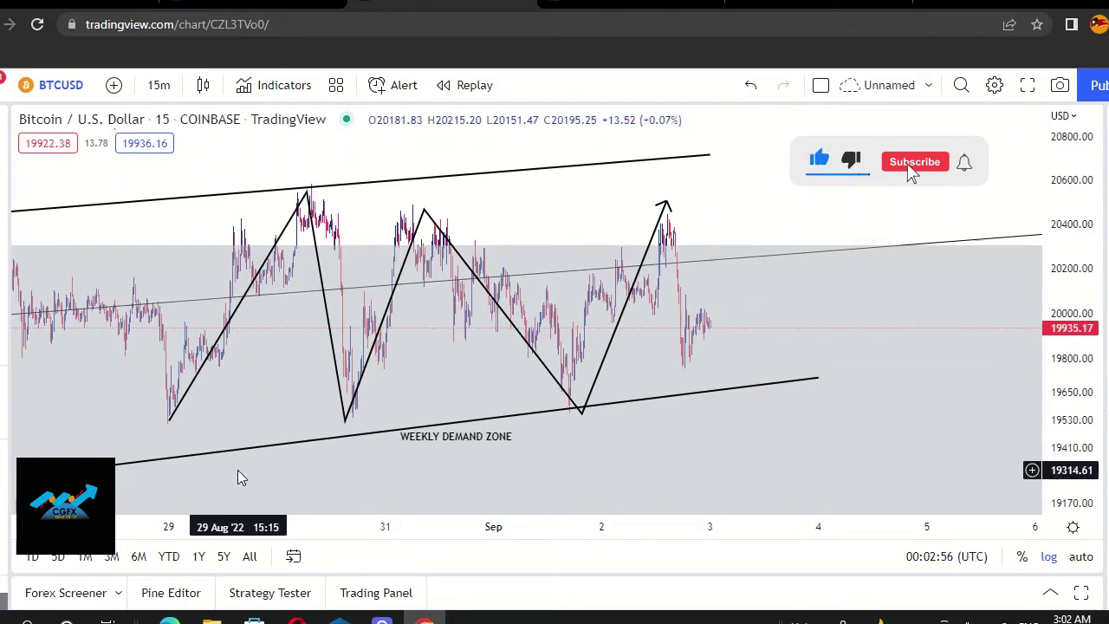
- Pan across the chart, then select and delete the zigzag path
{"action": "left_click_drag", "start_coordinate": [519, 191], "coordinate": [670, 259]}
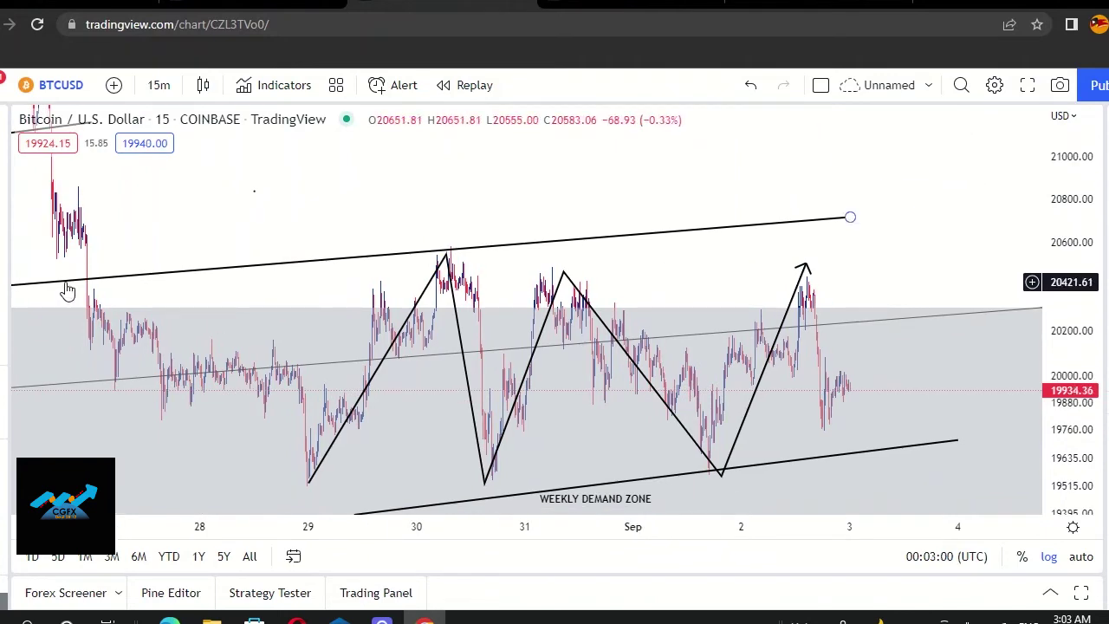
{"action": "left_click_drag", "start_coordinate": [236, 250], "coordinate": [477, 252]}
{"action": "scroll", "coordinate": [475, 257], "scroll_direction": "up", "scroll_amount": 3}
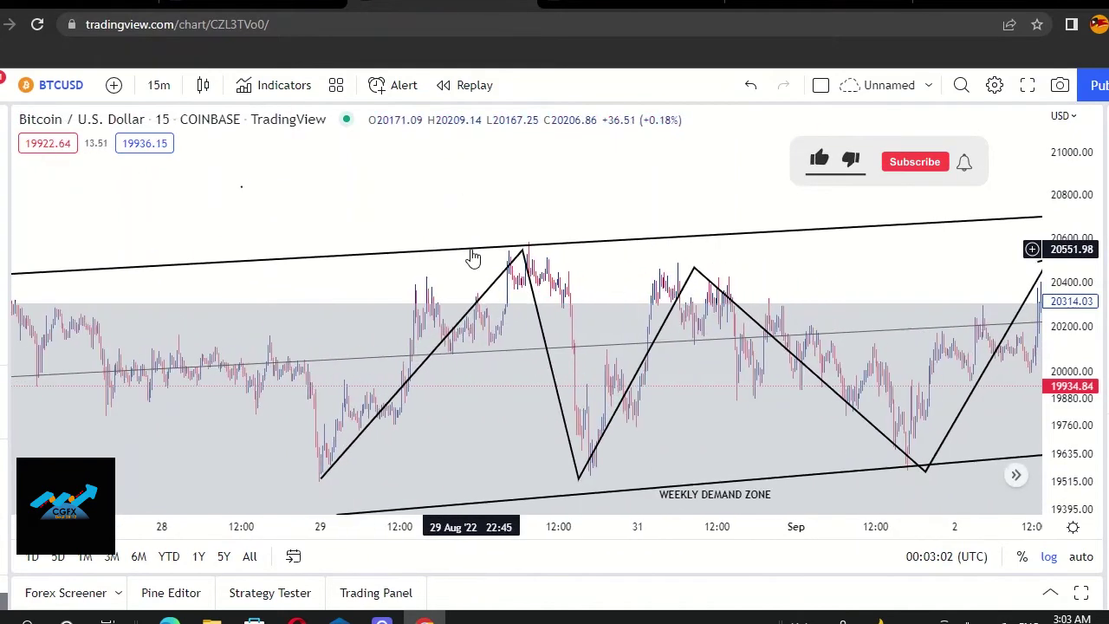
{"action": "scroll", "coordinate": [448, 262], "scroll_direction": "down", "scroll_amount": 4}
{"action": "left_click_drag", "start_coordinate": [566, 227], "coordinate": [243, 297]}
{"action": "left_click", "coordinate": [316, 299]}
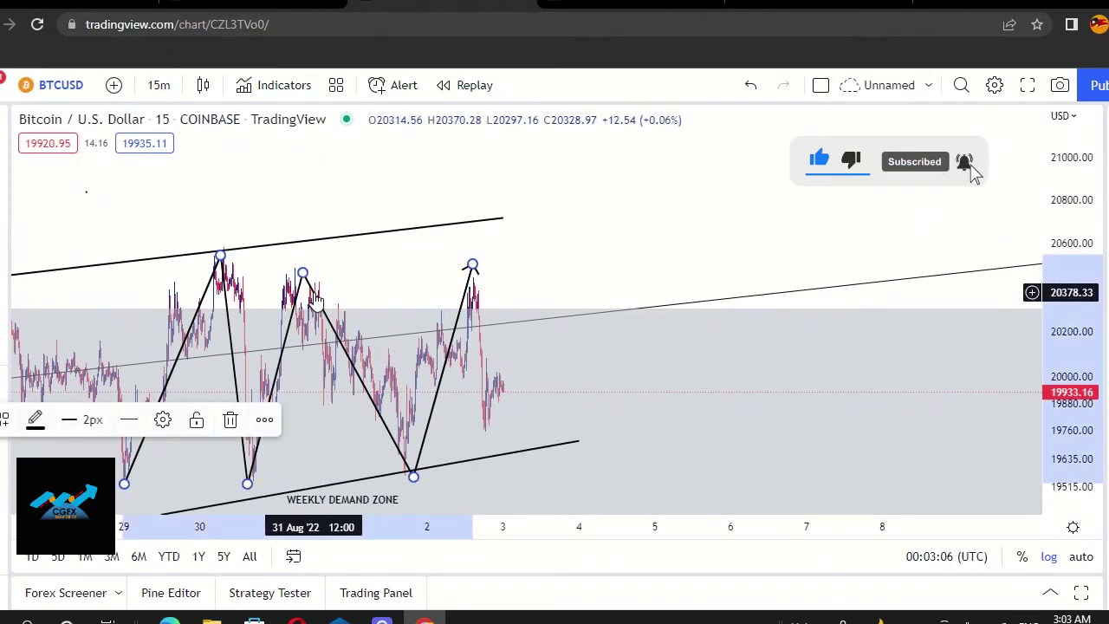
{"action": "key", "text": "Delete"}
- Pan back to late August and draw a Fibonacci retracement from 20,484.64 down to 19,562.47
{"action": "scroll", "coordinate": [421, 272], "scroll_direction": "down", "scroll_amount": 5}
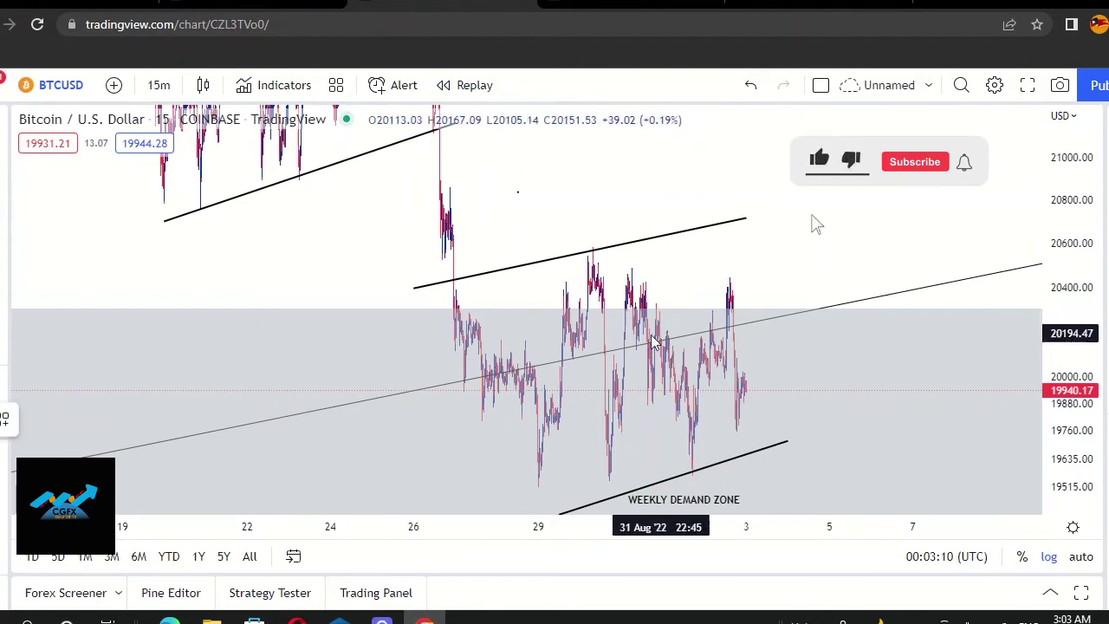
{"action": "scroll", "coordinate": [595, 321], "scroll_direction": "right", "scroll_amount": 10}
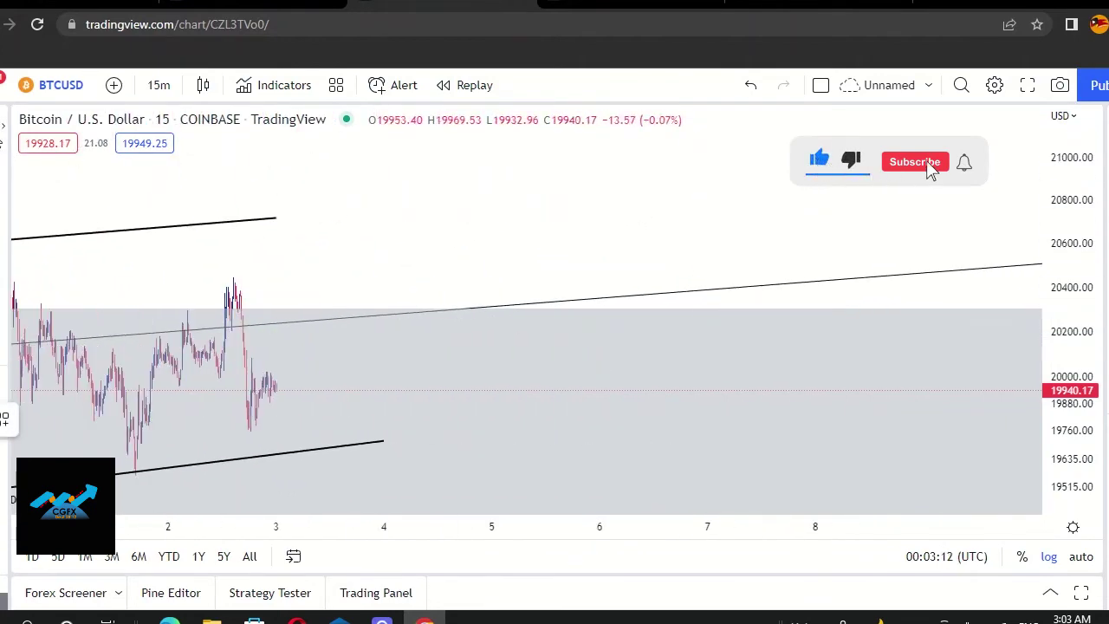
{"action": "left_click_drag", "start_coordinate": [285, 292], "coordinate": [898, 252]}
{"action": "left_click_drag", "start_coordinate": [1102, 277], "coordinate": [1078, 307]}
{"action": "scroll", "coordinate": [887, 322], "scroll_direction": "up", "scroll_amount": 3}
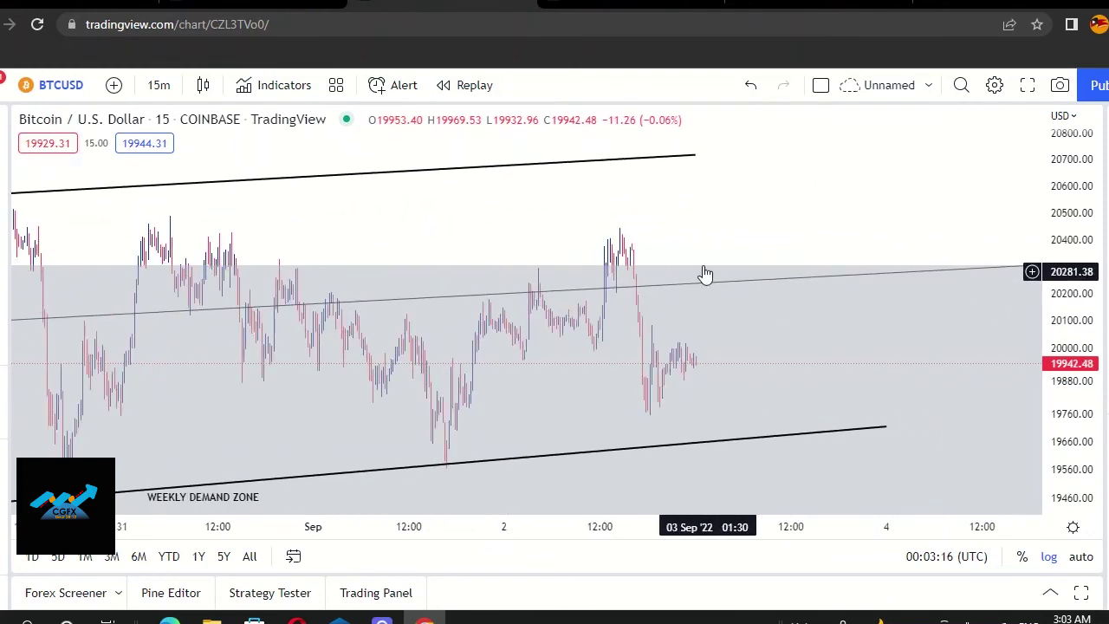
{"action": "left_click_drag", "start_coordinate": [705, 273], "coordinate": [745, 270]}
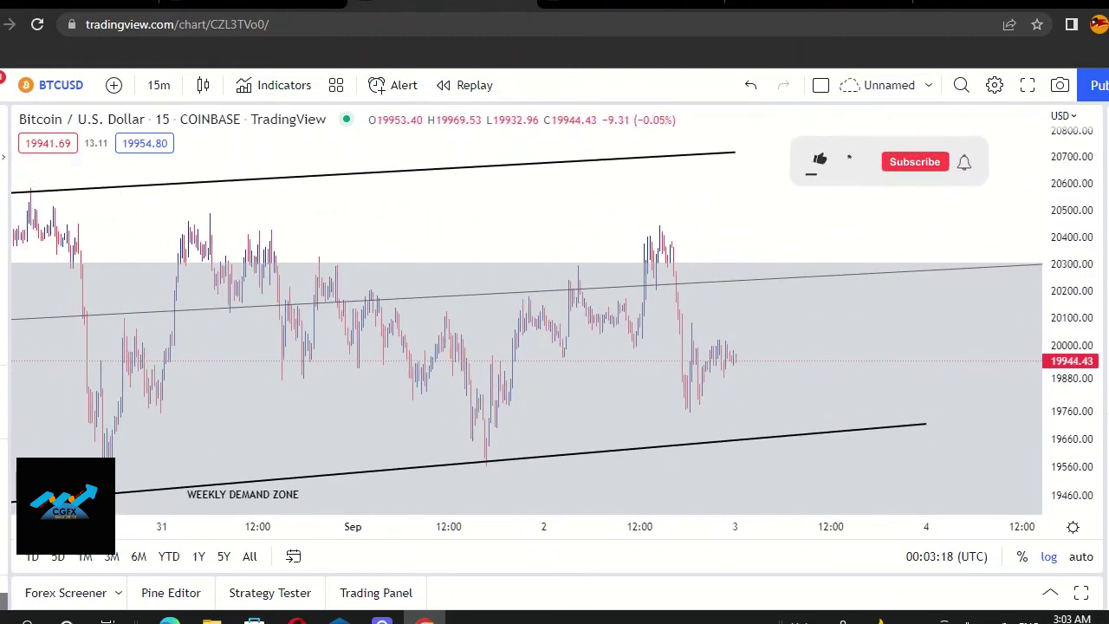
{"action": "left_click", "coordinate": [210, 215]}
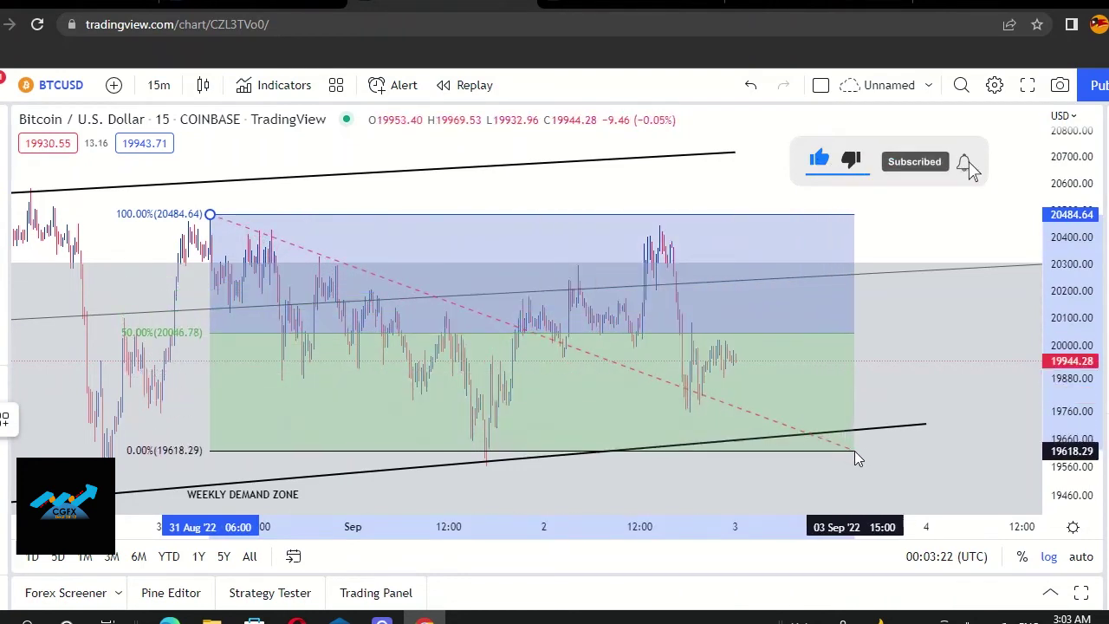
{"action": "left_click", "coordinate": [923, 466]}
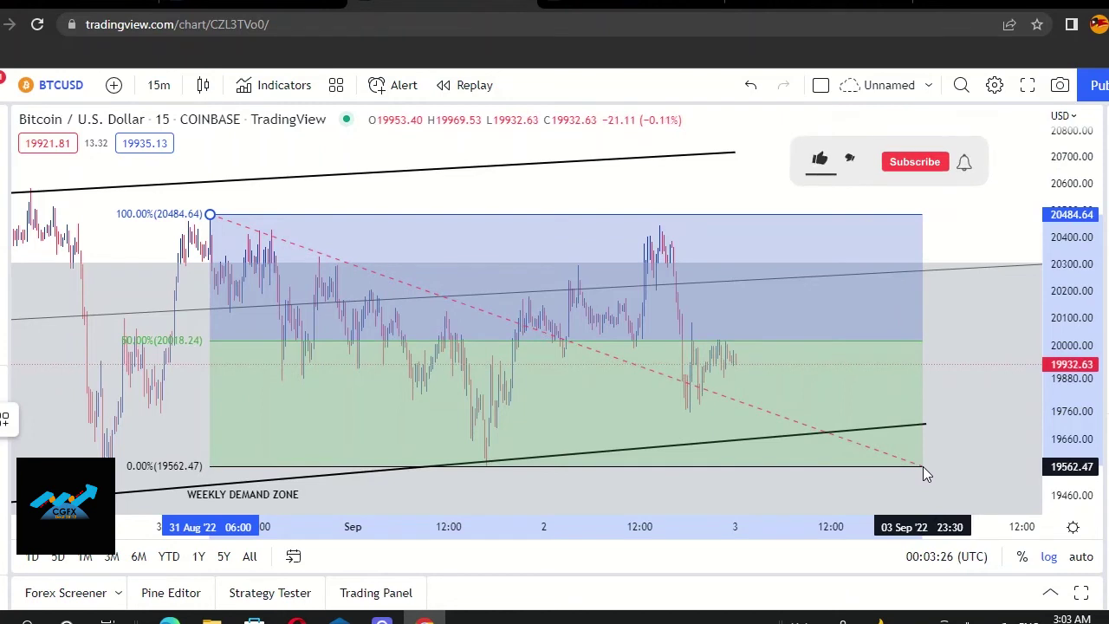
{"action": "left_click", "coordinate": [594, 208]}
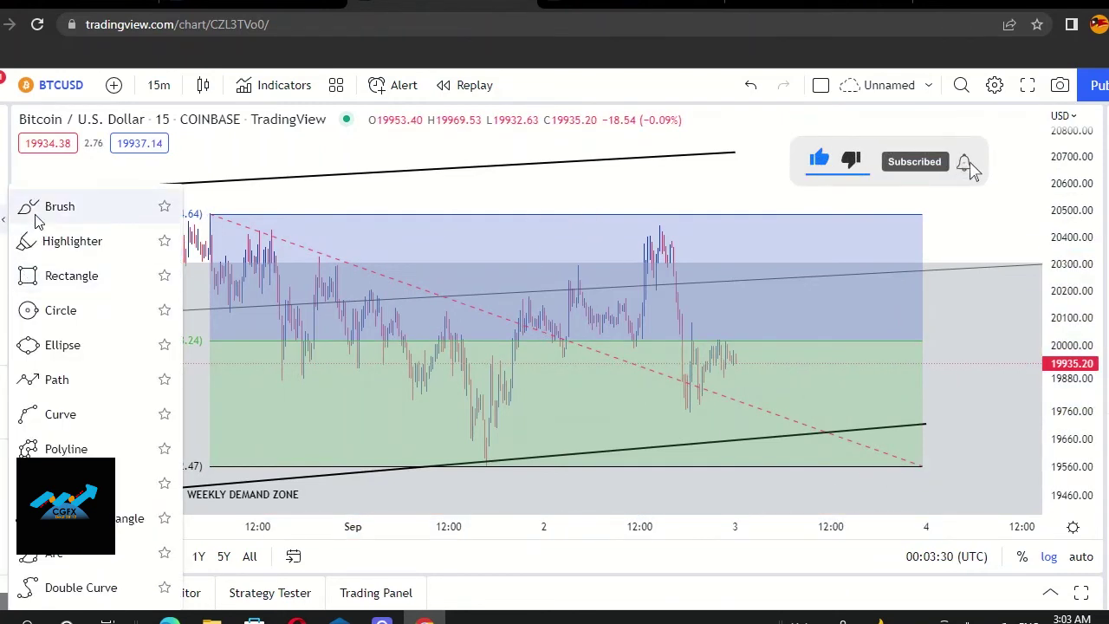
{"action": "left_click", "coordinate": [210, 210]}
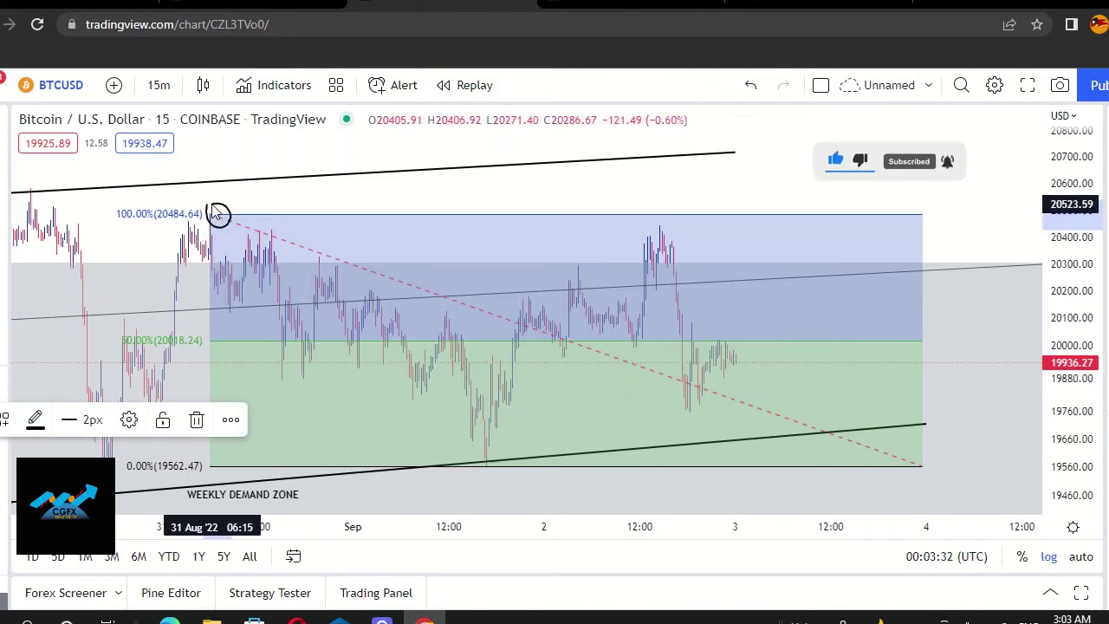
{"action": "mouse_move", "coordinate": [679, 223]}
{"action": "left_mouse_down"}
{"action": "mouse_move", "coordinate": [641, 247]}
{"action": "mouse_move", "coordinate": [671, 216]}
{"action": "left_mouse_up"}
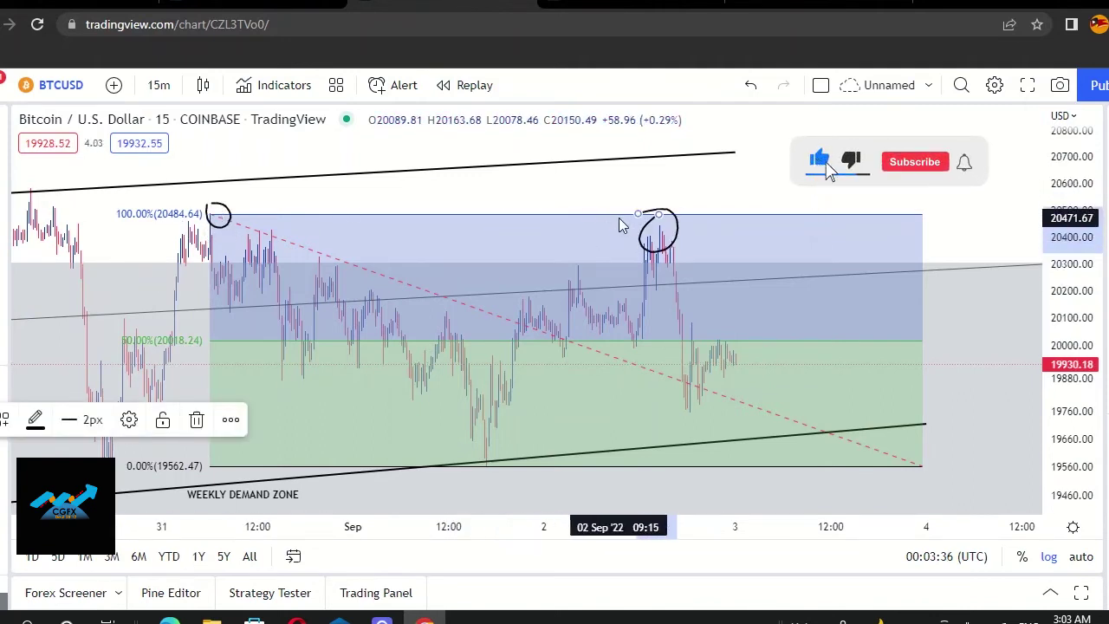
{"action": "key", "text": "ctrl+z"}
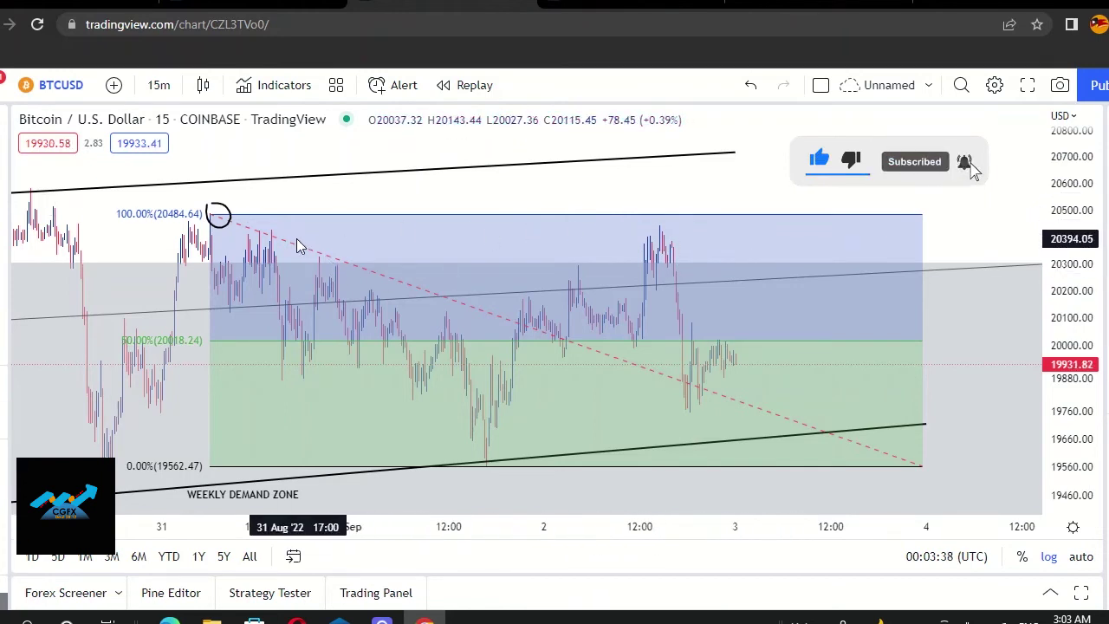
{"action": "left_click", "coordinate": [229, 216]}
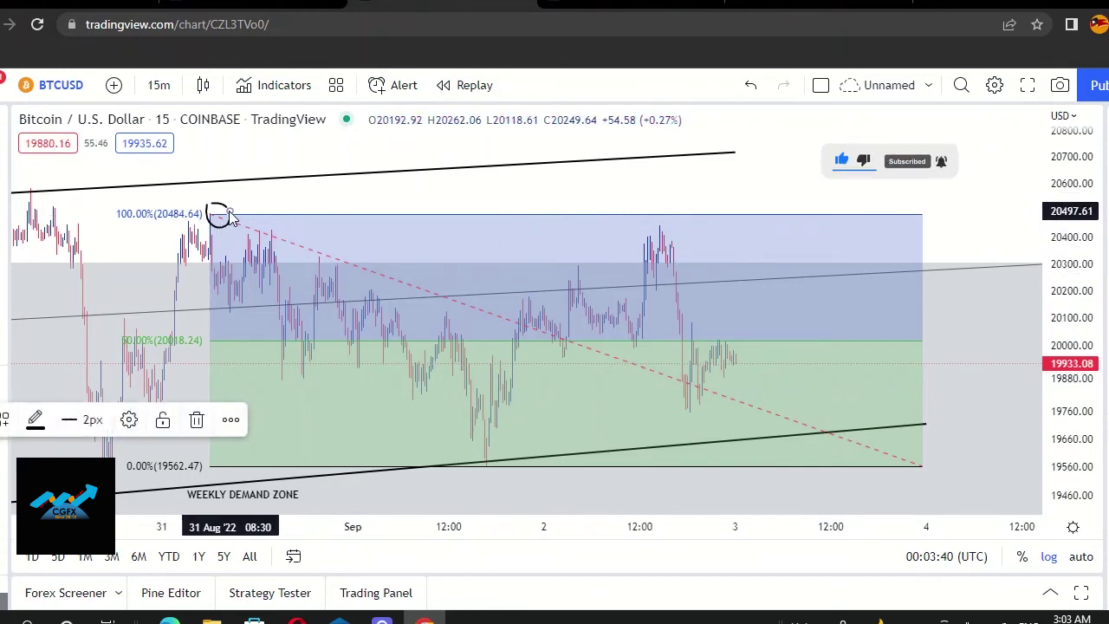
{"action": "left_click", "coordinate": [229, 216]}
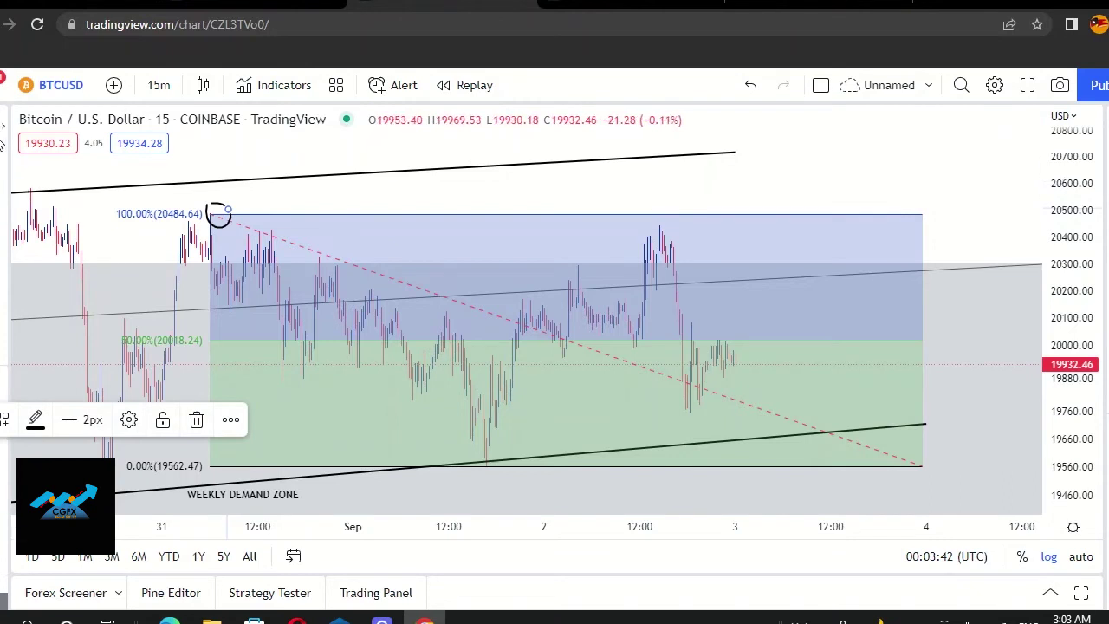
{"action": "left_click", "coordinate": [208, 204]}
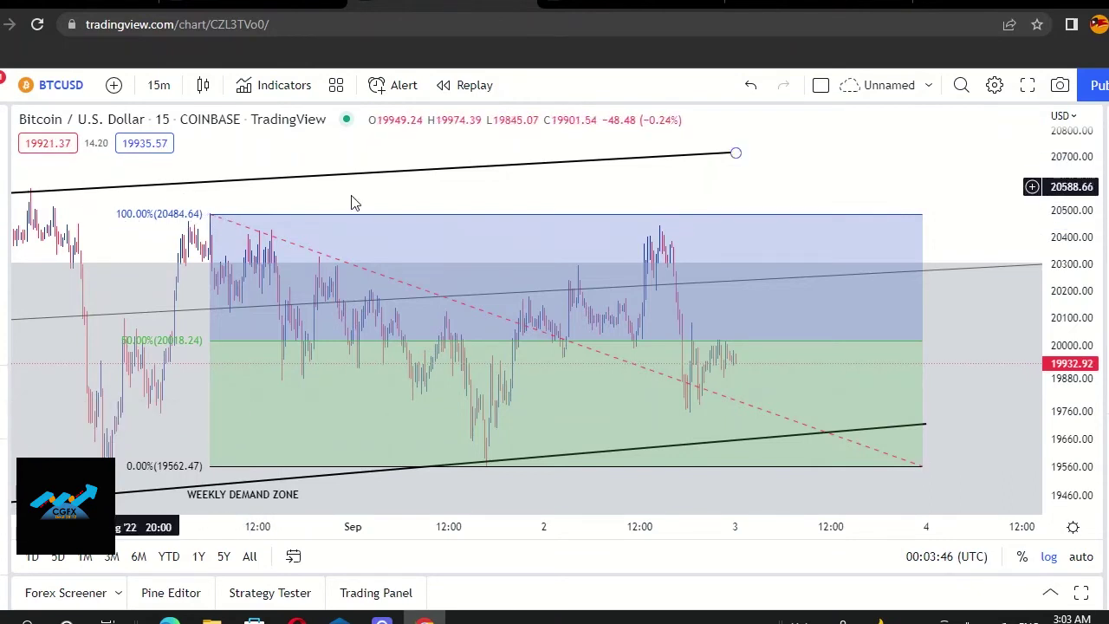
{"action": "left_click", "coordinate": [485, 461]}
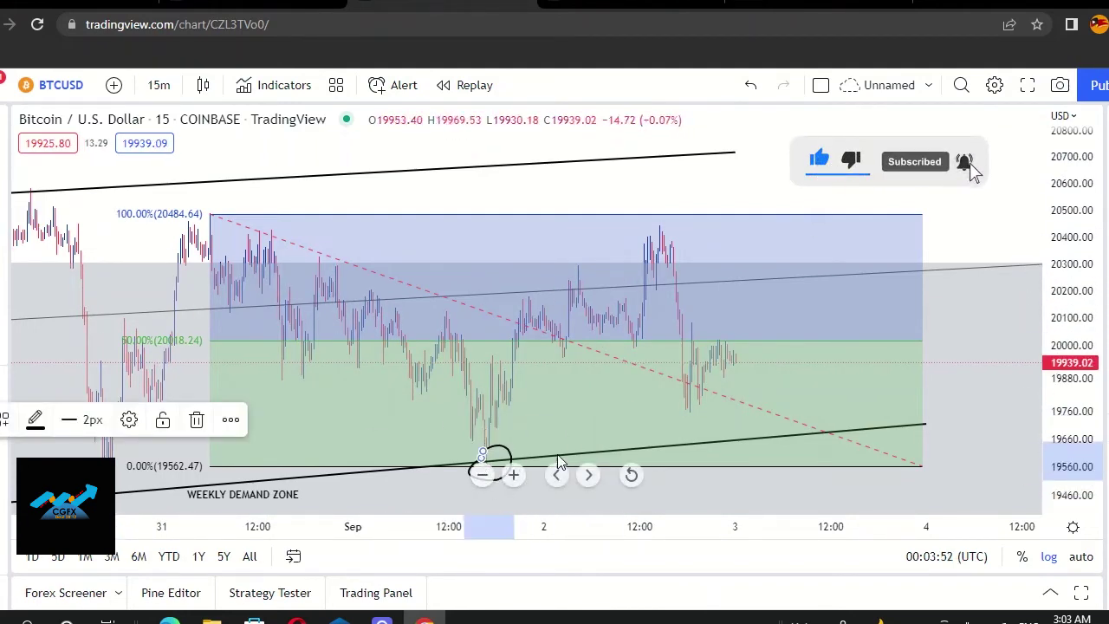
{"action": "left_click", "coordinate": [389, 412]}
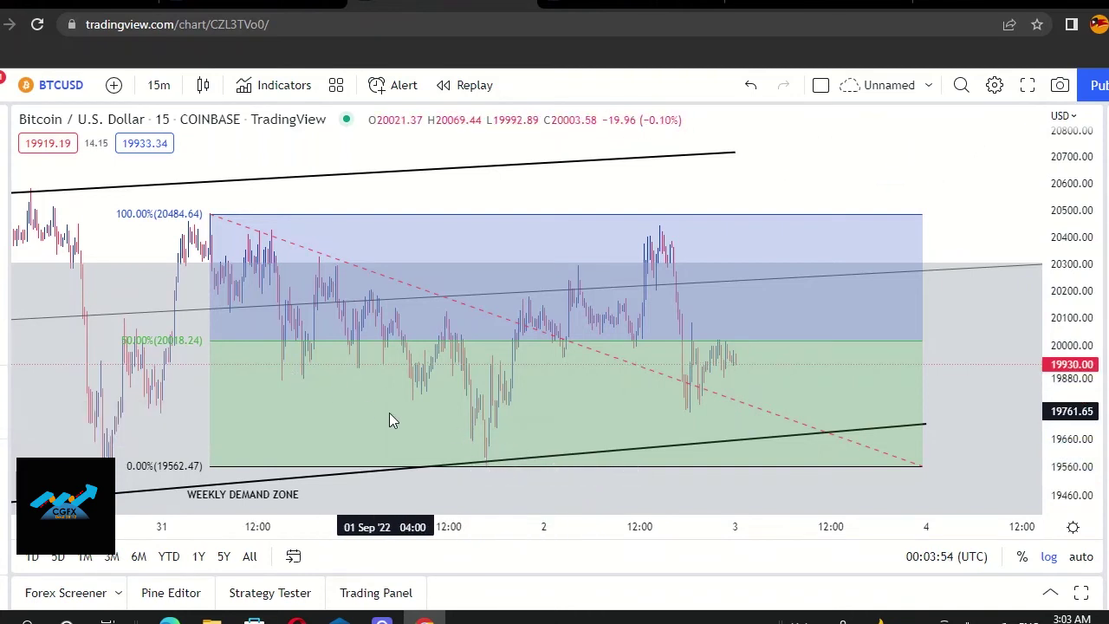
{"action": "left_click_drag", "start_coordinate": [687, 403], "coordinate": [684, 403]}
{"action": "mouse_move", "coordinate": [474, 456]}
{"action": "left_mouse_down"}
{"action": "mouse_move", "coordinate": [550, 423]}
{"action": "mouse_move", "coordinate": [554, 410]}
{"action": "left_mouse_up"}
{"action": "key", "text": "Delete"}
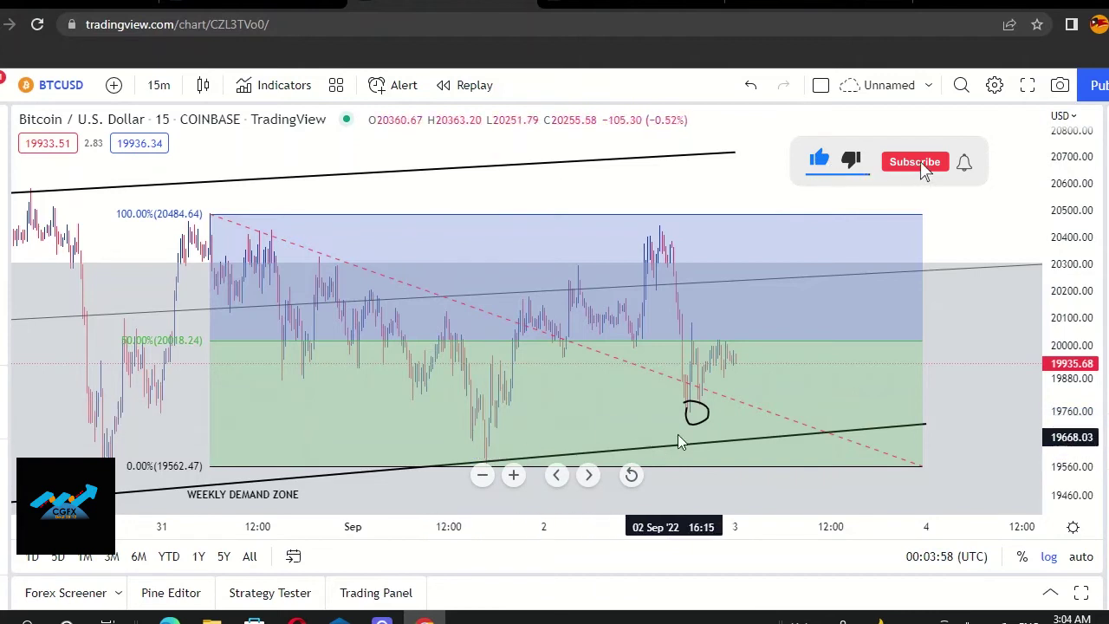
{"action": "left_click", "coordinate": [701, 427]}
{"action": "key", "text": "Escape"}
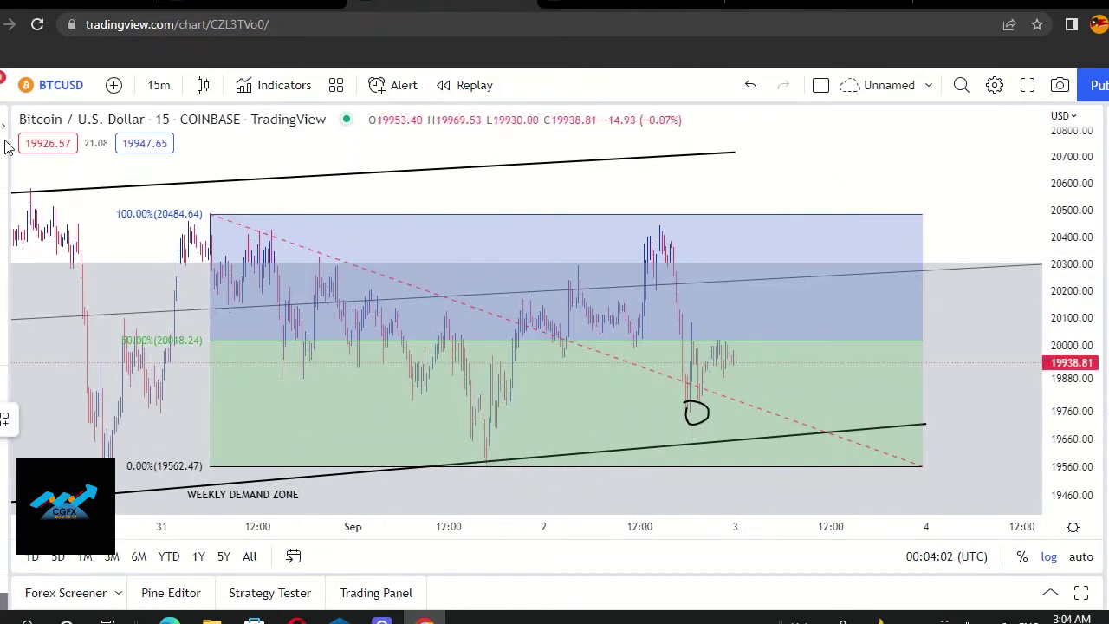
{"action": "left_click", "coordinate": [705, 424]}
{"action": "key", "text": "Delete"}
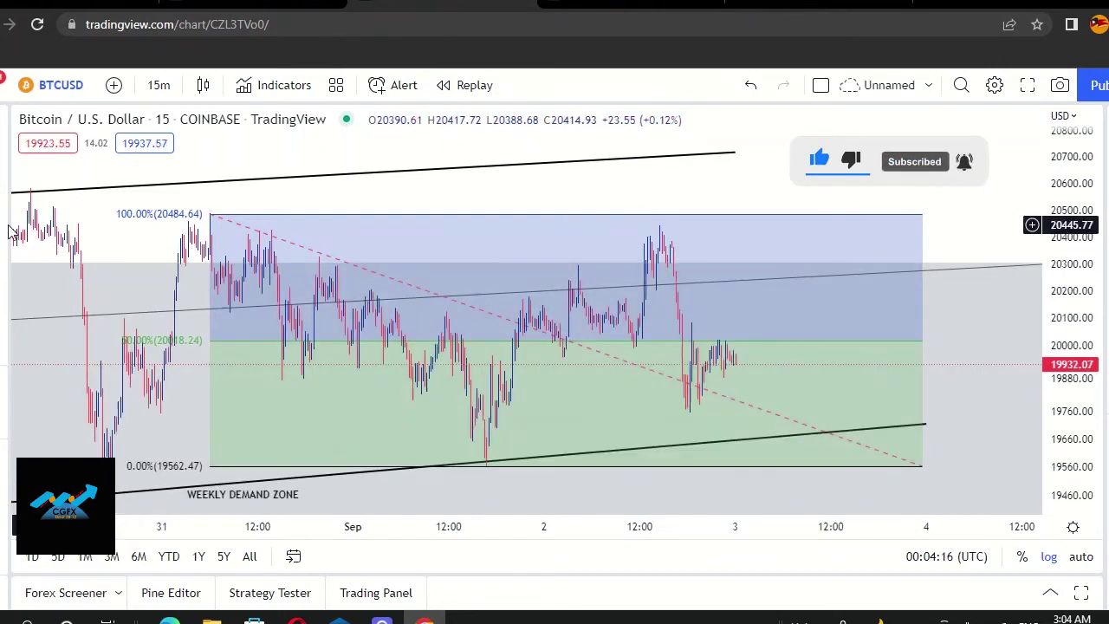
- Sketch freehand marks above the channel midline and near the lower trend line
{"action": "left_click", "coordinate": [809, 249]}
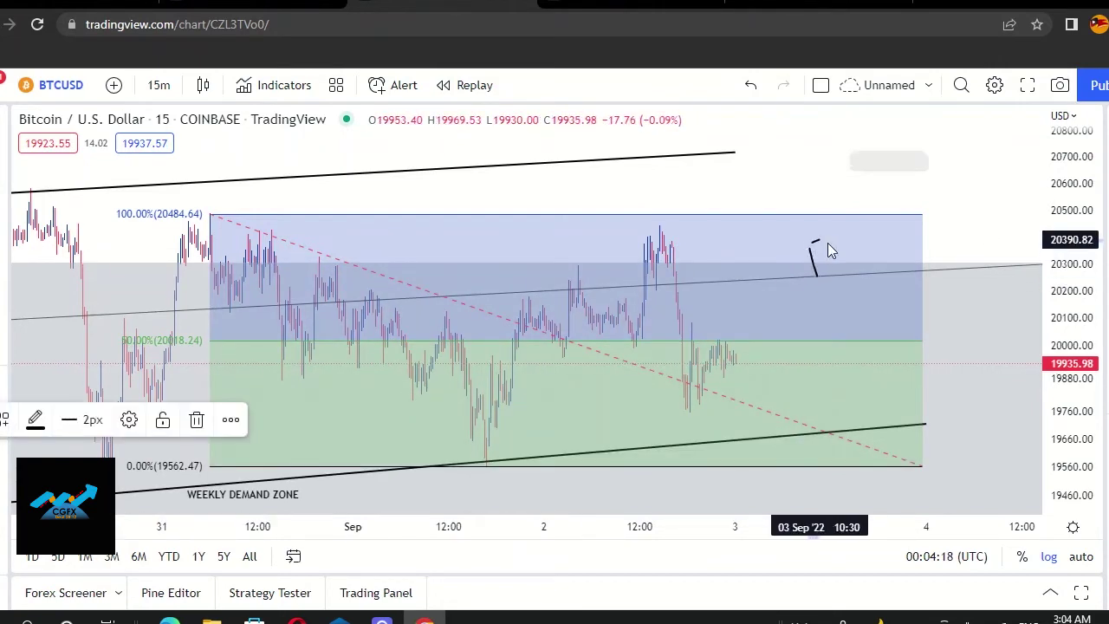
{"action": "left_click_drag", "start_coordinate": [827, 249], "coordinate": [795, 275]}
{"action": "mouse_move", "coordinate": [829, 397]}
{"action": "left_mouse_down"}
{"action": "mouse_move", "coordinate": [840, 422]}
{"action": "mouse_move", "coordinate": [824, 442]}
{"action": "left_mouse_up"}
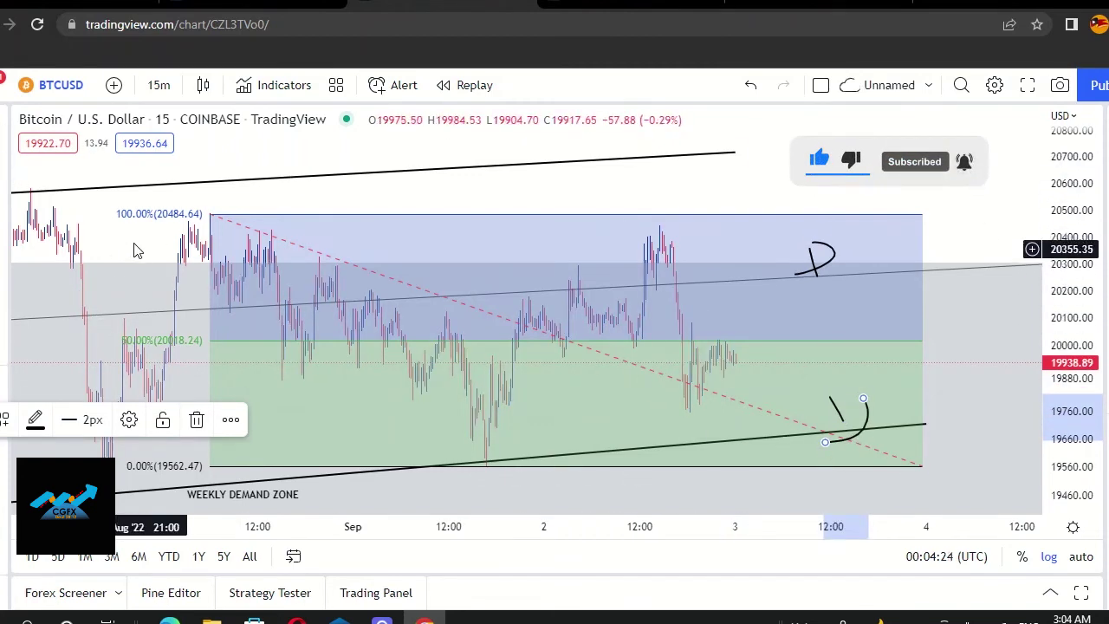
{"action": "left_click_drag", "start_coordinate": [134, 251], "coordinate": [292, 258]}
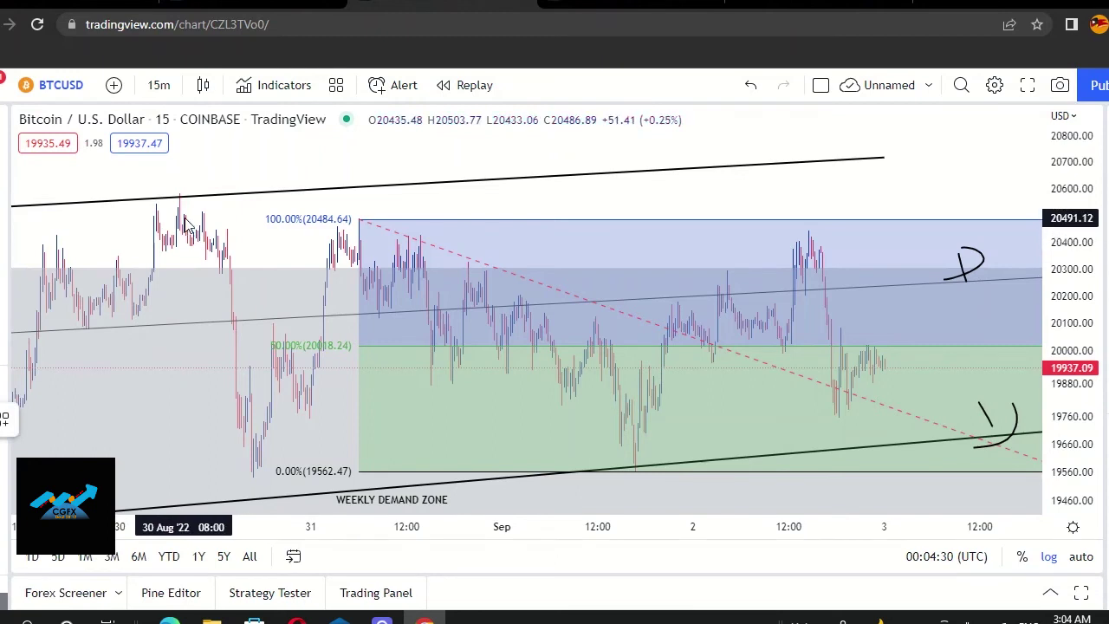
- Draw a grey rectangle along the Fib zone top and circle the nearby price peak
{"action": "left_click_drag", "start_coordinate": [180, 235], "coordinate": [936, 232]}
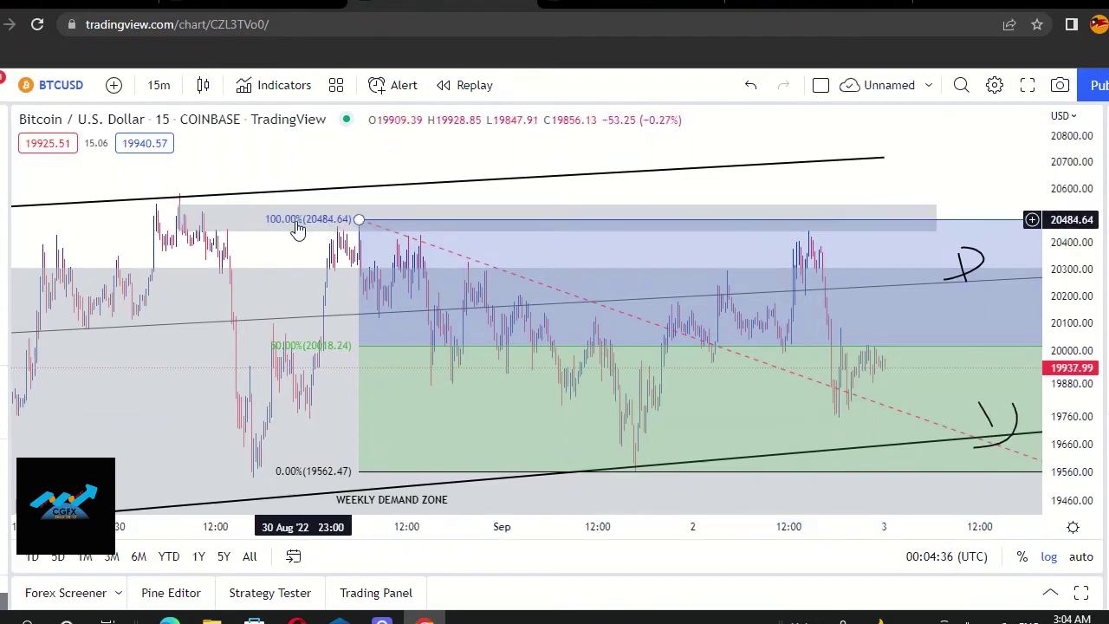
{"action": "key", "text": "Escape"}
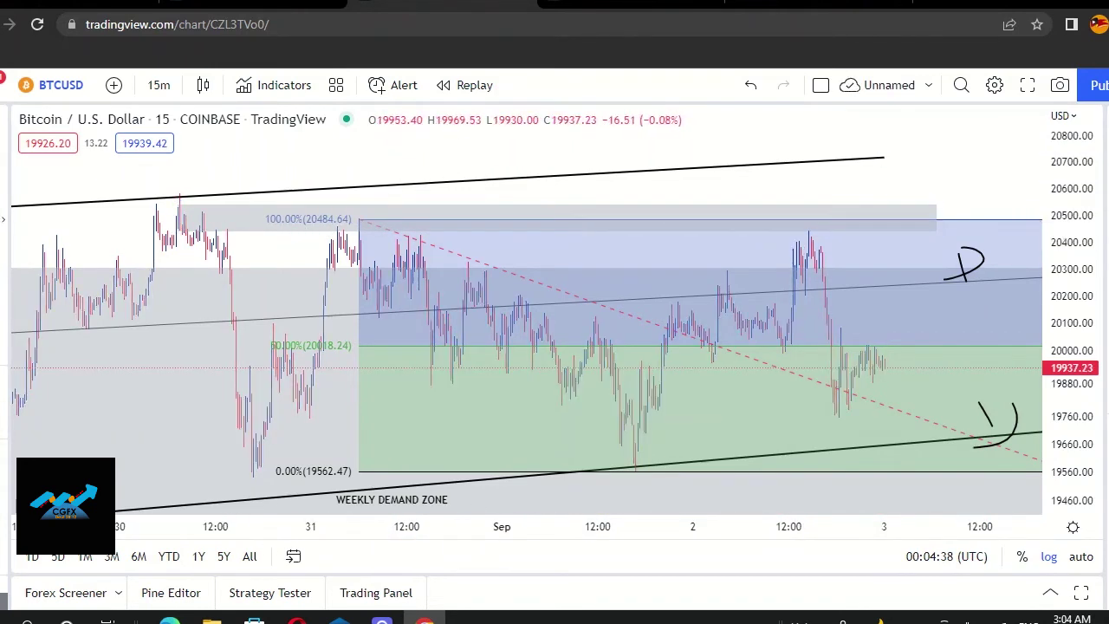
{"action": "left_click", "coordinate": [2, 219]}
{"action": "left_click", "coordinate": [52, 206]}
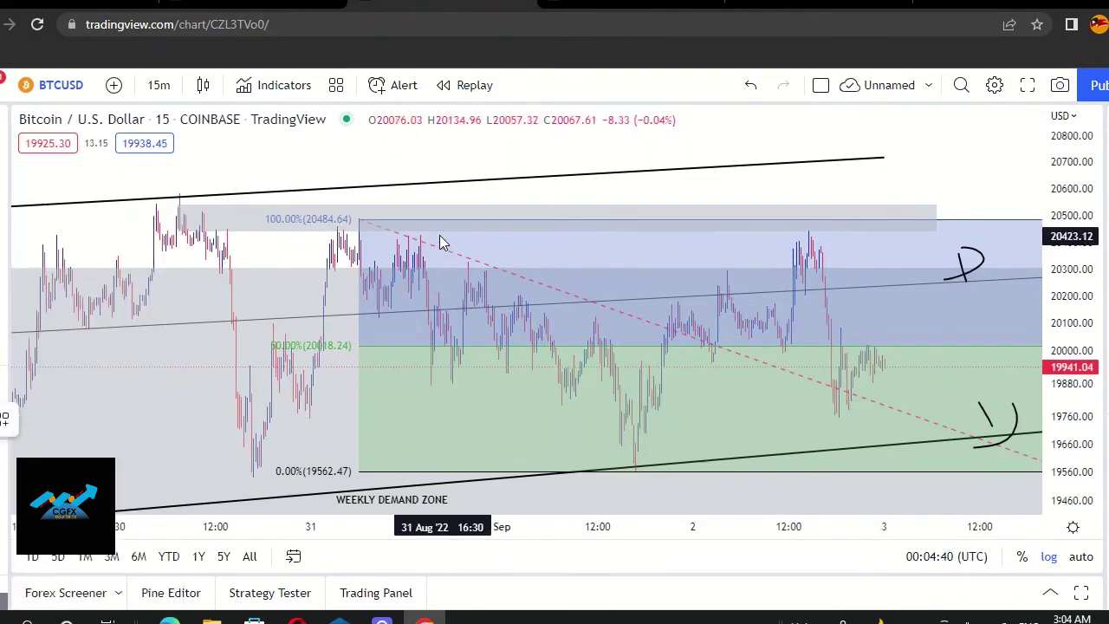
{"action": "left_click_drag", "start_coordinate": [407, 231], "coordinate": [392, 236]}
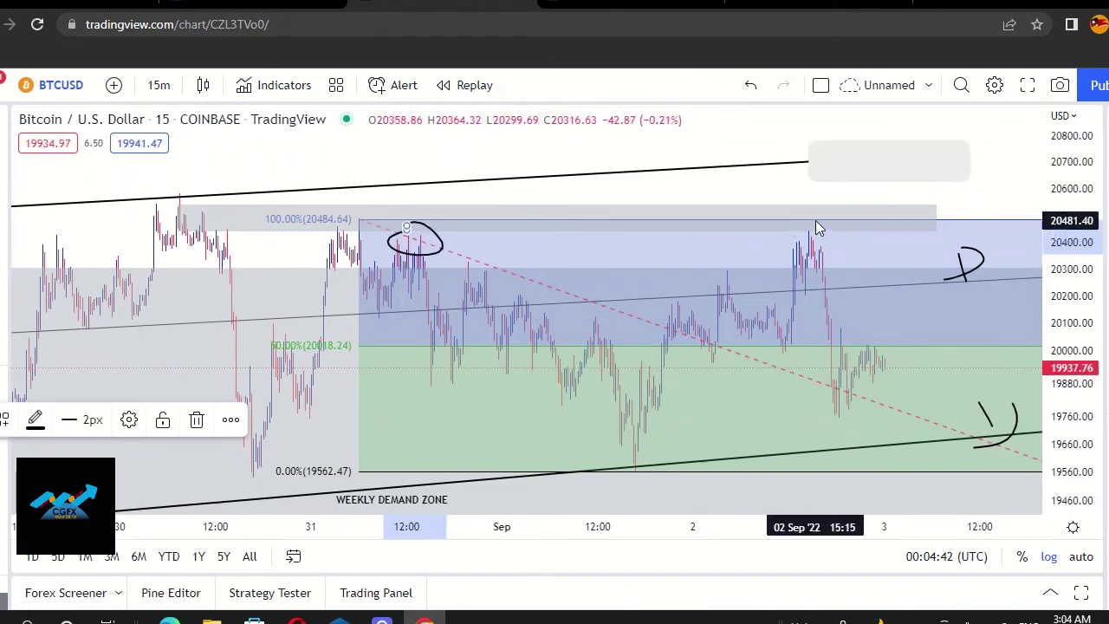
{"action": "left_click_drag", "start_coordinate": [815, 220], "coordinate": [832, 243]}
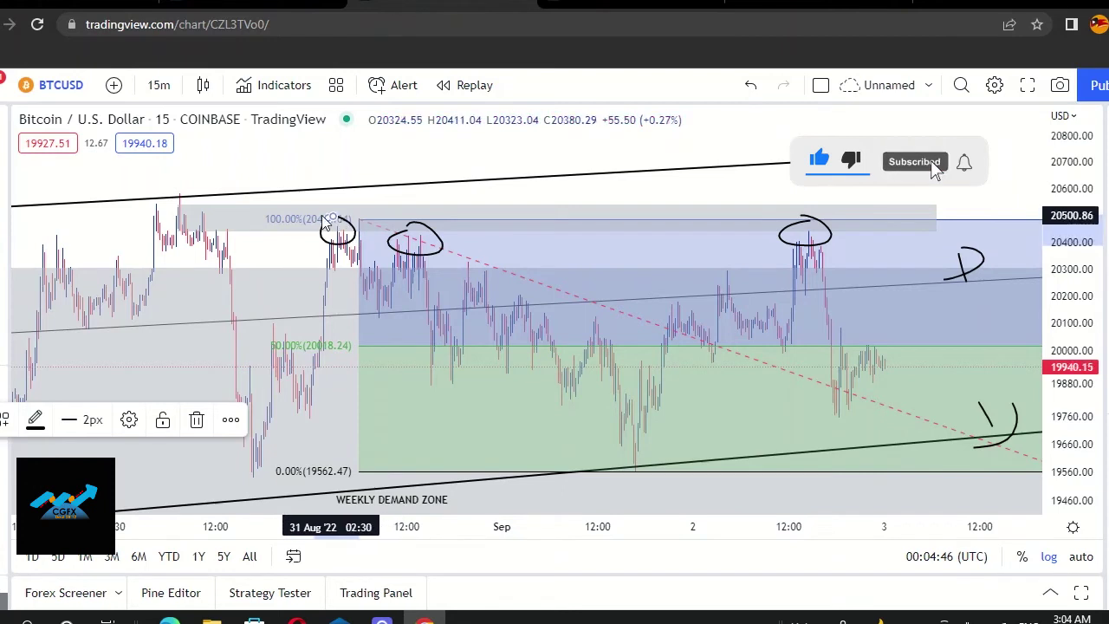
- Stretch the grey zone rectangle further to the right
{"action": "mouse_move", "coordinate": [168, 238]}
{"action": "left_mouse_down"}
{"action": "mouse_move", "coordinate": [390, 276]}
{"action": "mouse_move", "coordinate": [455, 273]}
{"action": "mouse_move", "coordinate": [433, 252]}
{"action": "mouse_move", "coordinate": [13, 253]}
{"action": "left_mouse_up"}
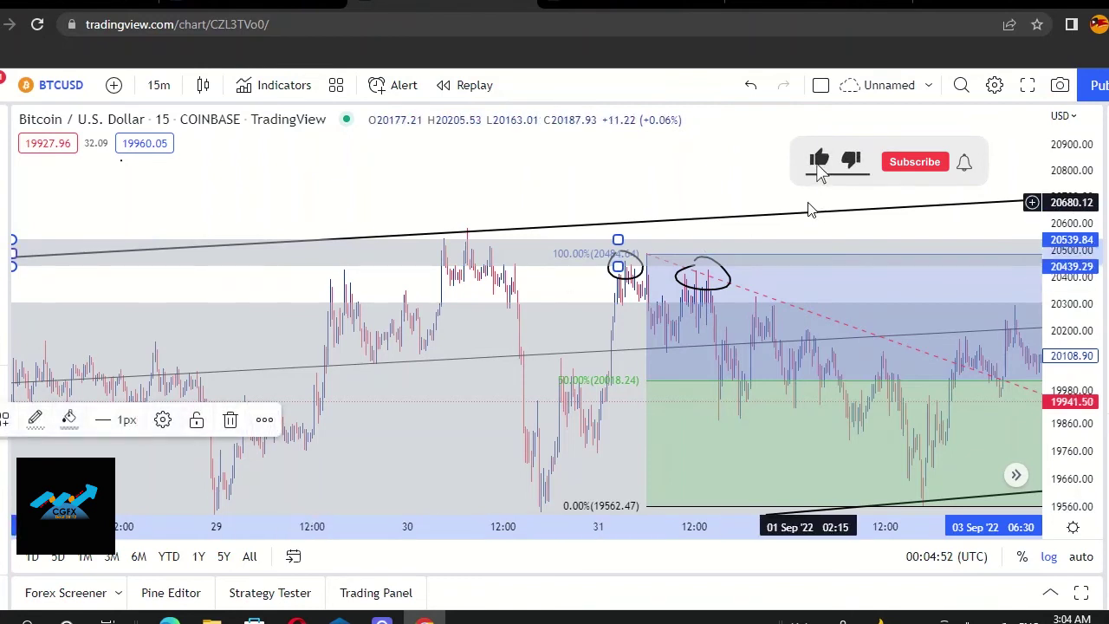
{"action": "left_click_drag", "start_coordinate": [734, 233], "coordinate": [406, 225]}
{"action": "mouse_move", "coordinate": [944, 256]}
{"action": "left_mouse_down"}
{"action": "mouse_move", "coordinate": [701, 245]}
{"action": "mouse_move", "coordinate": [643, 262]}
{"action": "mouse_move", "coordinate": [779, 269]}
{"action": "left_mouse_up"}
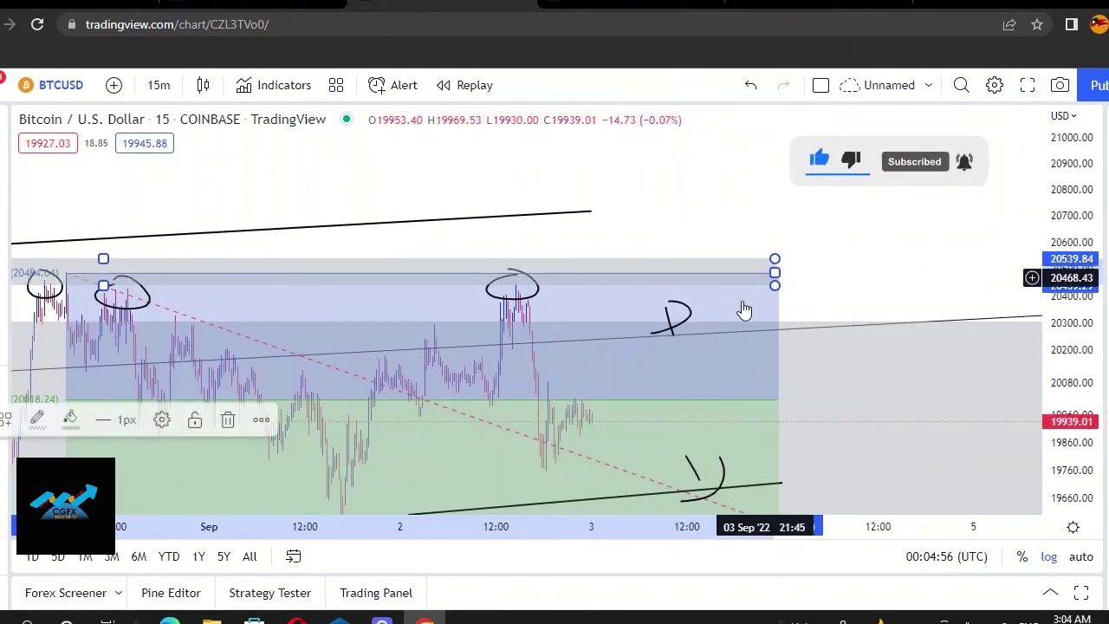
{"action": "left_click", "coordinate": [667, 322]}
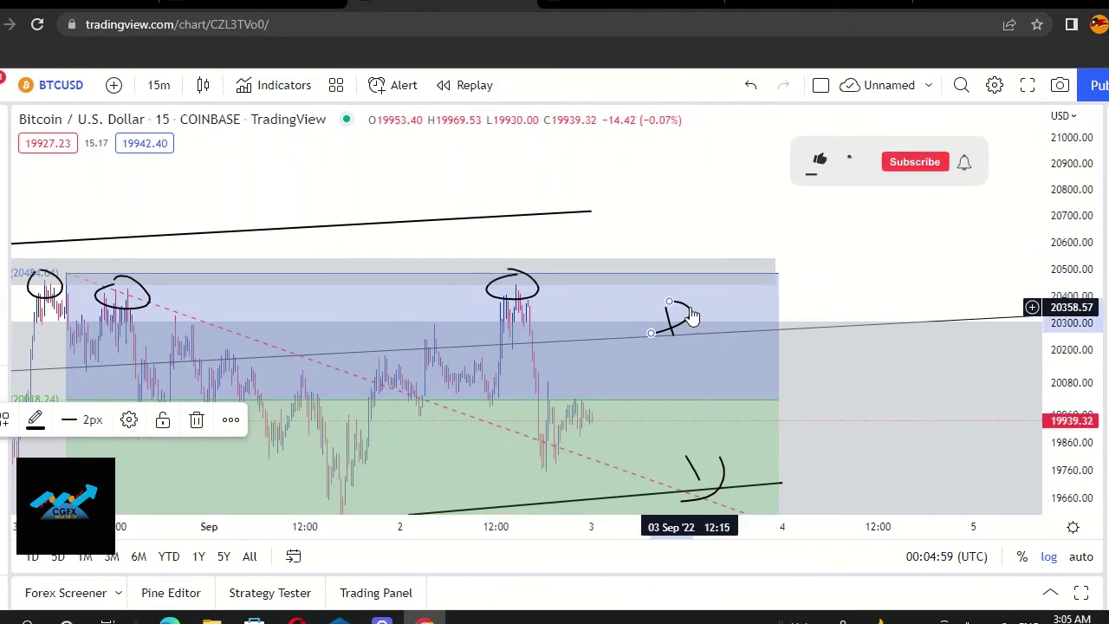
- Delete the Fib retracement and 2 Sep circle, then label the grey band SUUPLY ZONE
{"action": "left_click", "coordinate": [725, 478]}
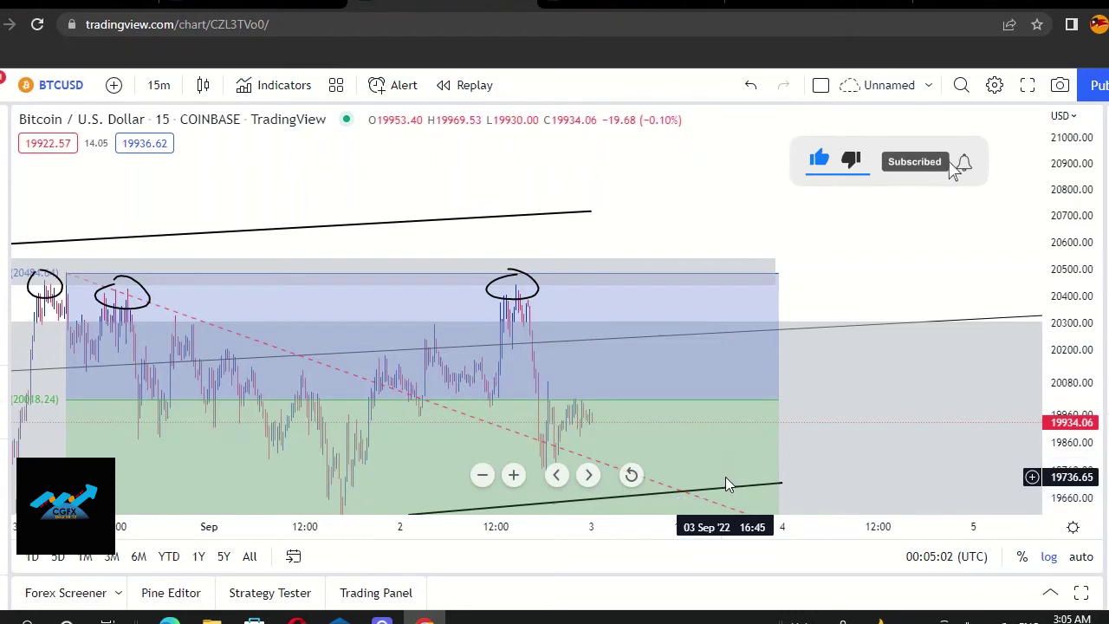
{"action": "left_click_drag", "start_coordinate": [687, 201], "coordinate": [842, 115]}
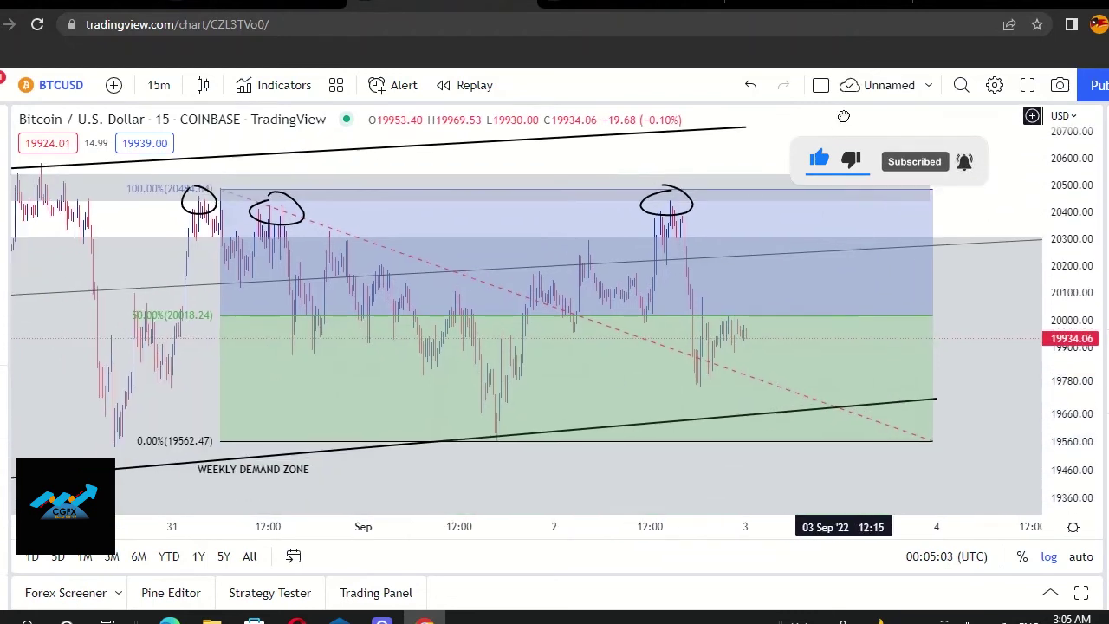
{"action": "left_click", "coordinate": [859, 199]}
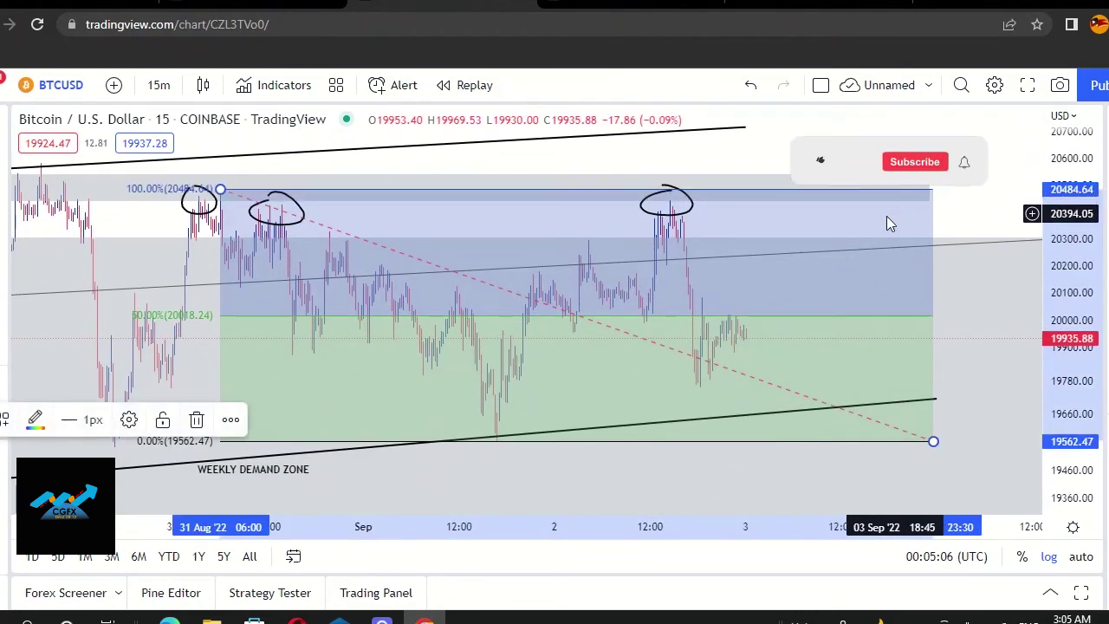
{"action": "key", "text": "Delete"}
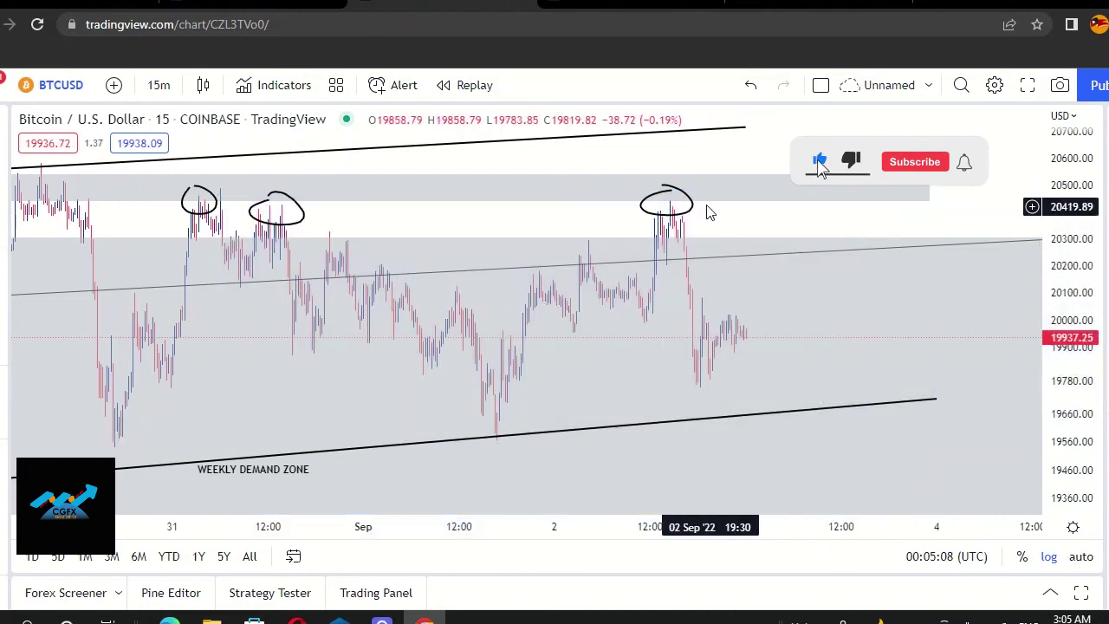
{"action": "left_click", "coordinate": [684, 218]}
{"action": "key", "text": "Delete"}
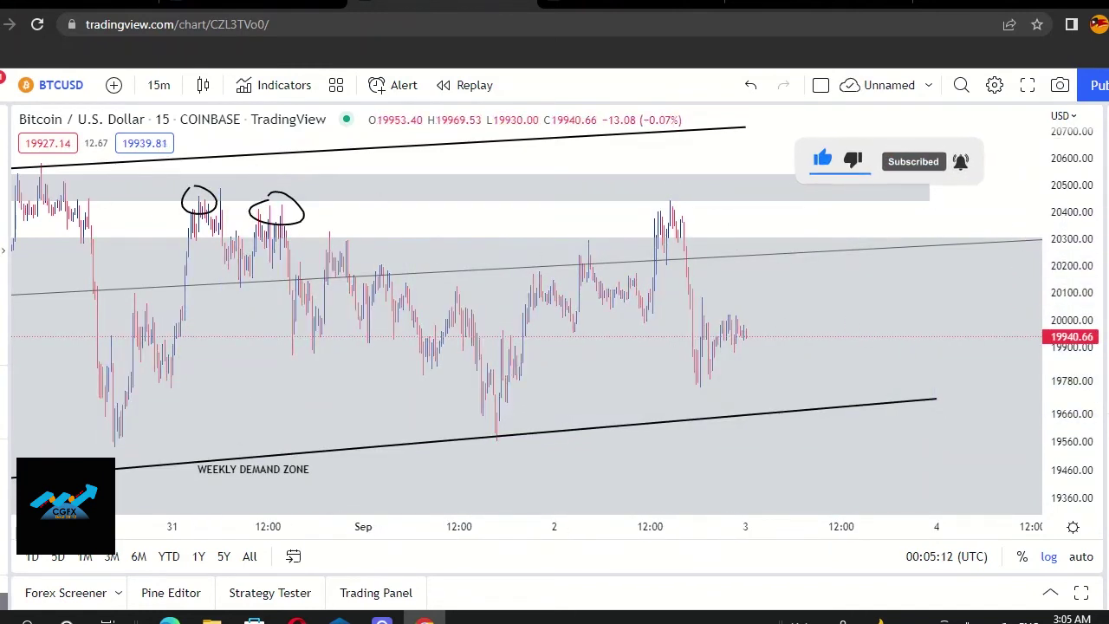
{"action": "left_click", "coordinate": [509, 189]}
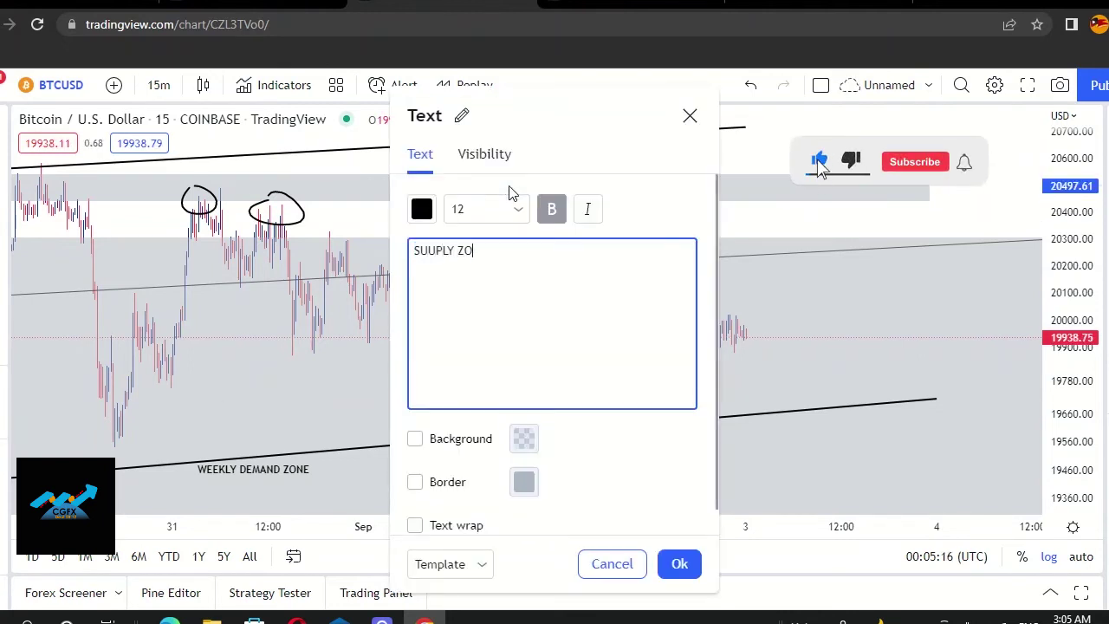
{"action": "left_click", "coordinate": [684, 567]}
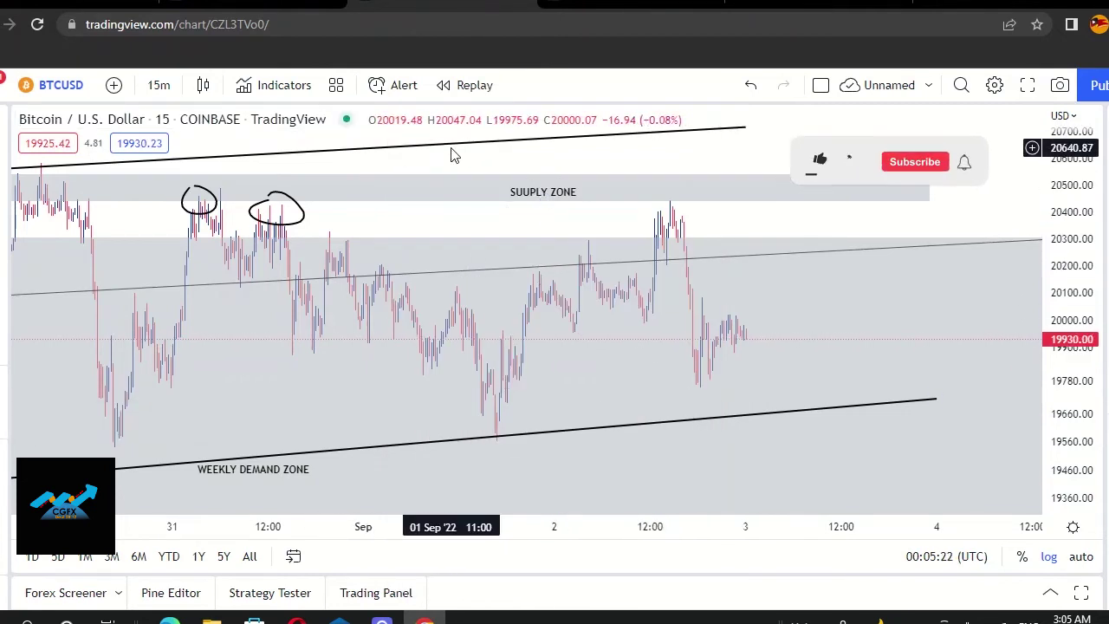
- Pan to the 2 Sep peak and draw a Fib retracement from 20442.53 down to 19764.78
{"action": "left_click_drag", "start_coordinate": [341, 170], "coordinate": [499, 268]}
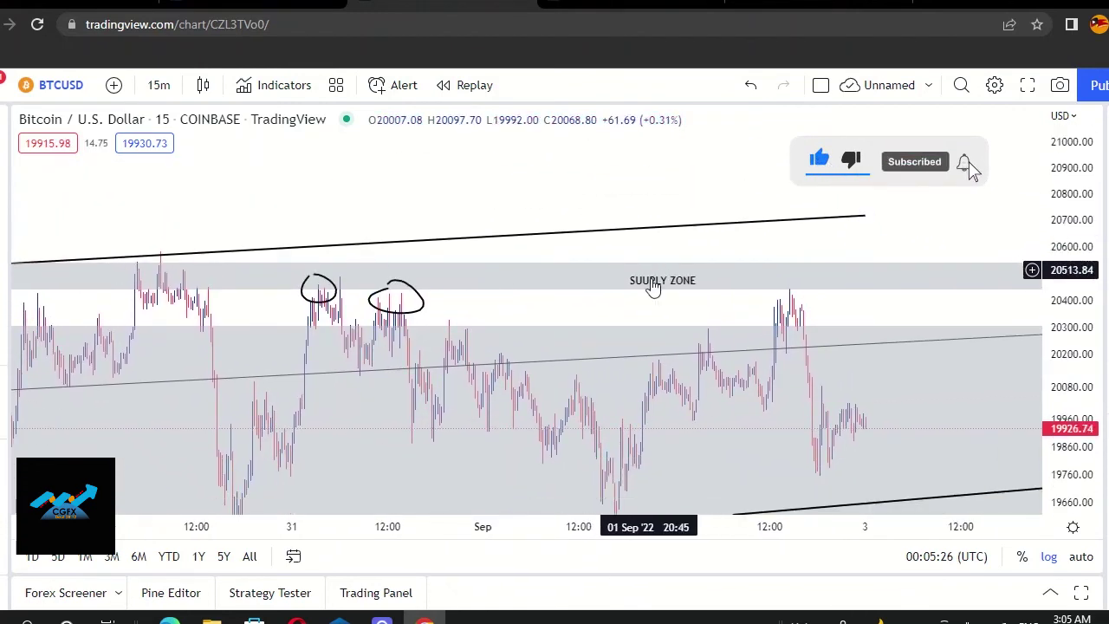
{"action": "left_click_drag", "start_coordinate": [748, 242], "coordinate": [577, 230]}
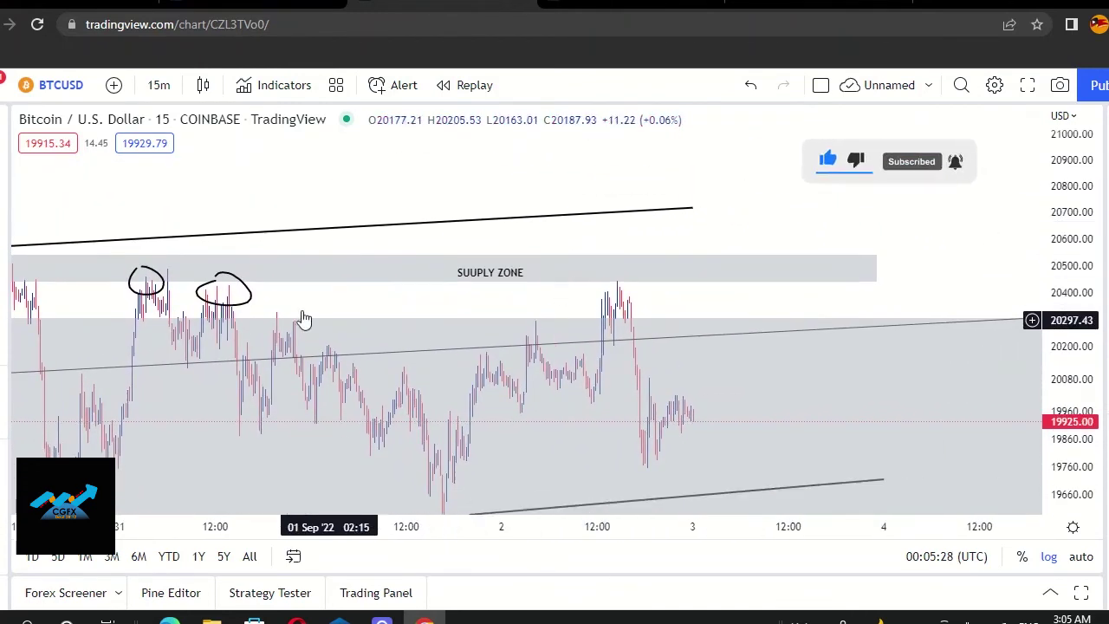
{"action": "left_click_drag", "start_coordinate": [944, 238], "coordinate": [796, 142]}
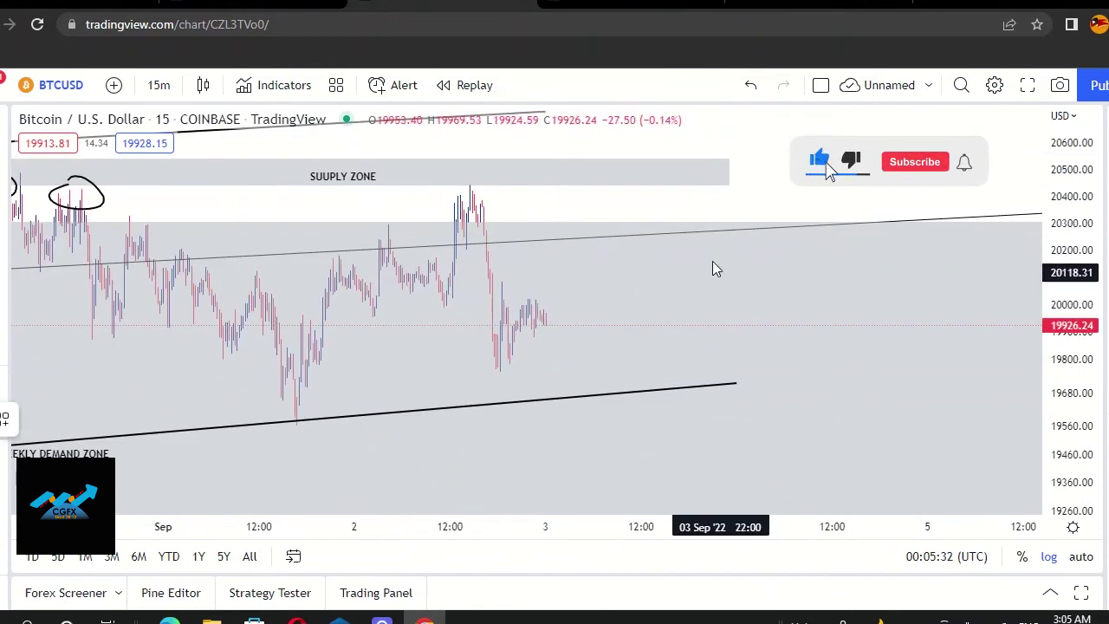
{"action": "left_click_drag", "start_coordinate": [686, 228], "coordinate": [676, 239]}
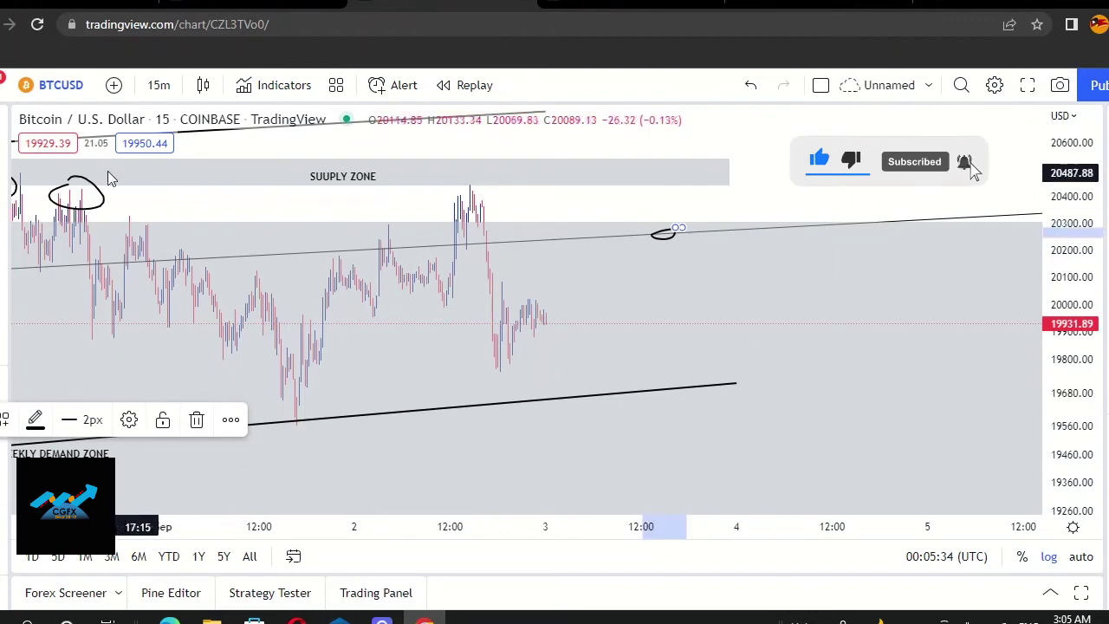
{"action": "key", "text": "Delete"}
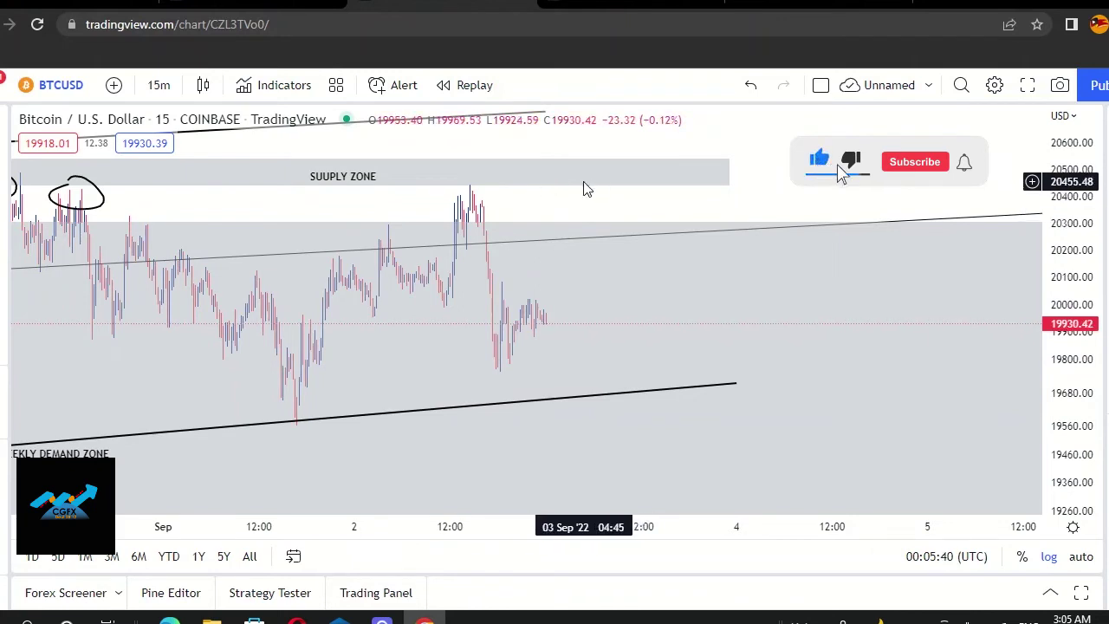
{"action": "left_click_drag", "start_coordinate": [240, 255], "coordinate": [350, 260]}
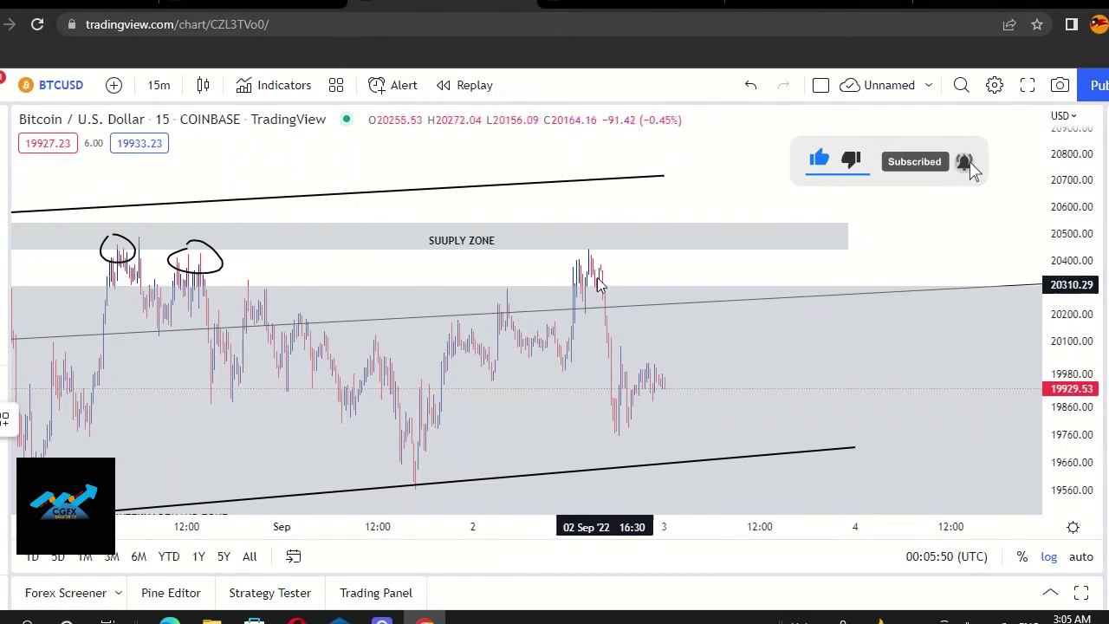
{"action": "mouse_move", "coordinate": [587, 251]}
{"action": "left_mouse_down"}
{"action": "mouse_move", "coordinate": [635, 386]}
{"action": "mouse_move", "coordinate": [739, 440]}
{"action": "mouse_move", "coordinate": [847, 433]}
{"action": "left_mouse_up"}
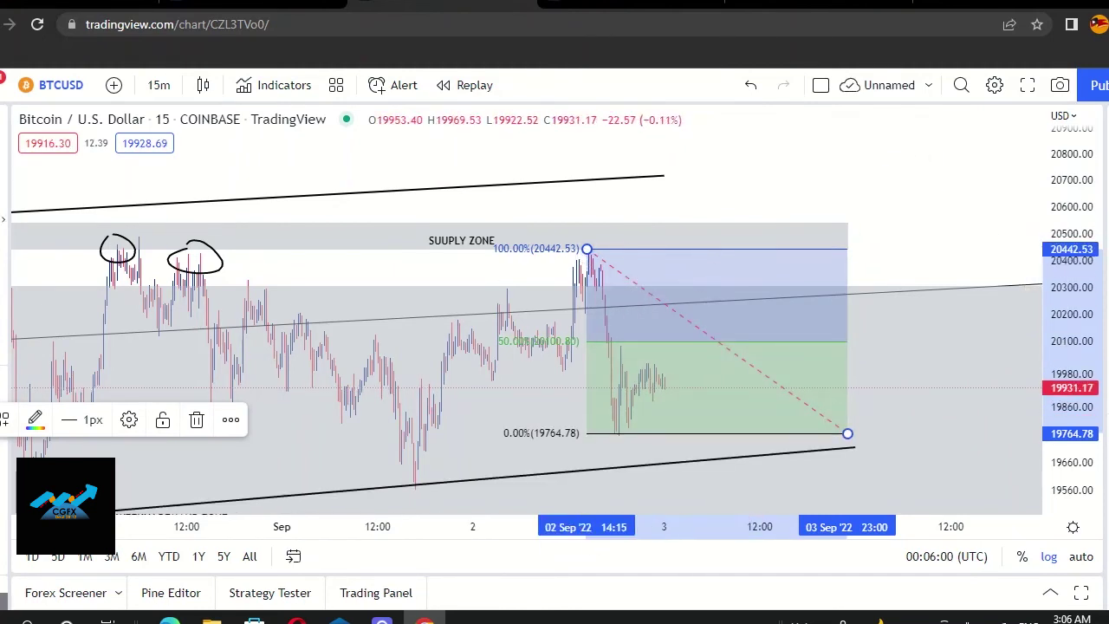
{"action": "left_click", "coordinate": [826, 258]}
{"action": "left_click_drag", "start_coordinate": [715, 248], "coordinate": [730, 260]}
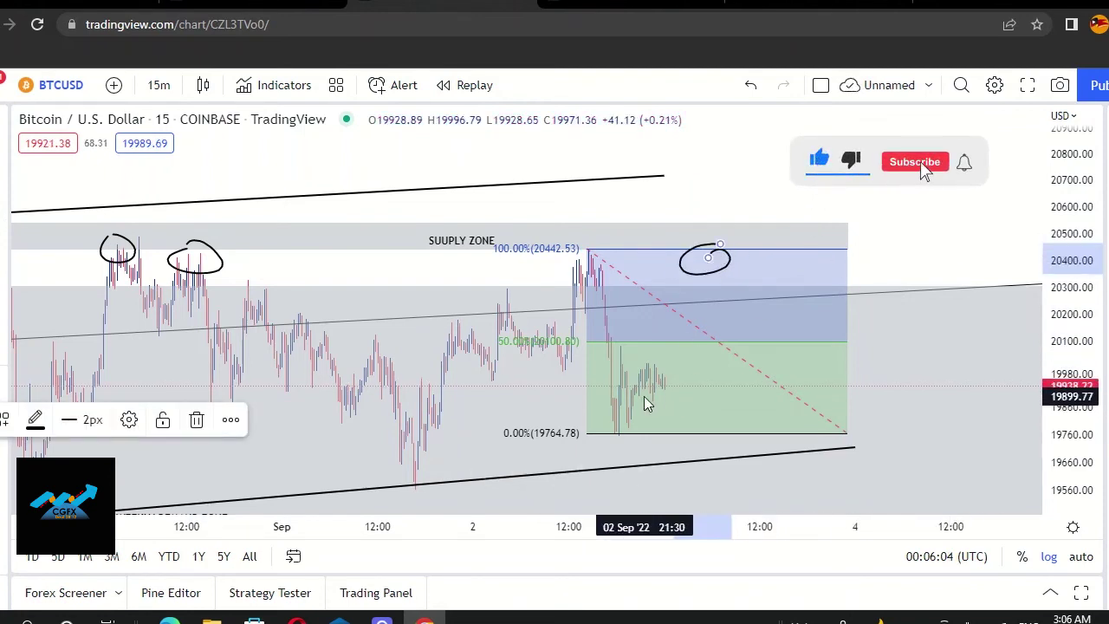
{"action": "mouse_move", "coordinate": [670, 387]}
{"action": "left_mouse_down"}
{"action": "mouse_move", "coordinate": [747, 250]}
{"action": "mouse_move", "coordinate": [812, 416]}
{"action": "left_mouse_up"}
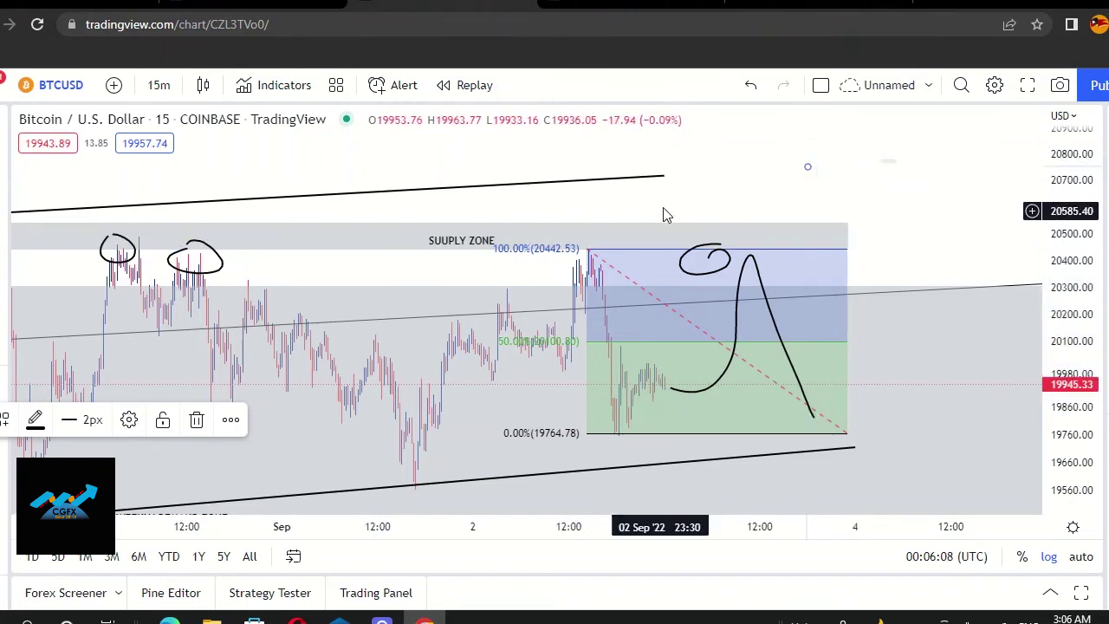
{"action": "left_click", "coordinate": [811, 173]}
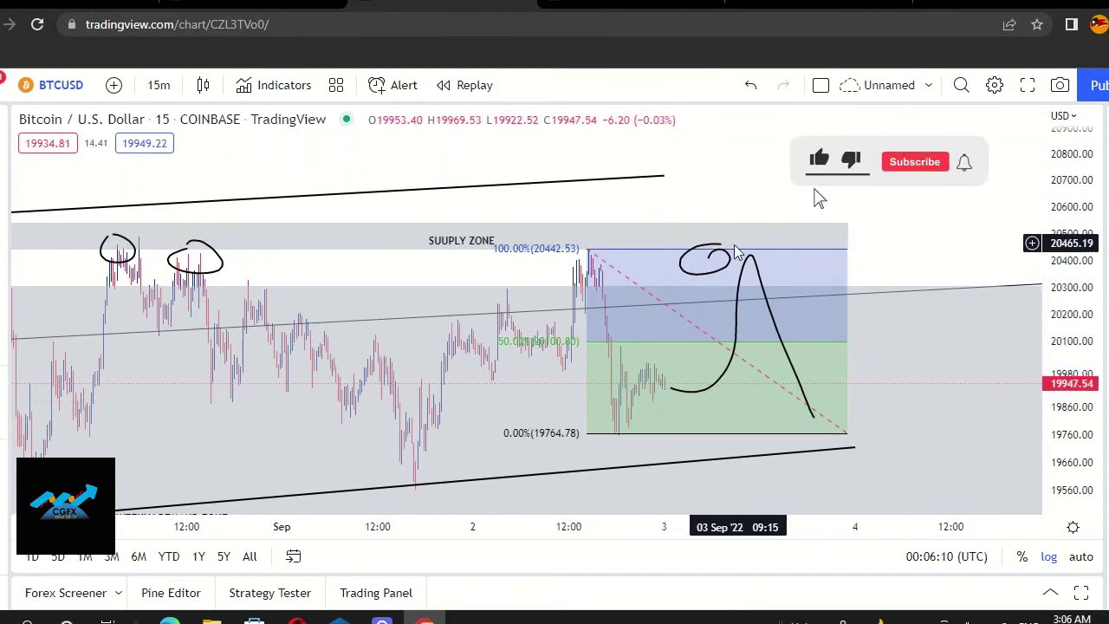
{"action": "left_click", "coordinate": [731, 272]}
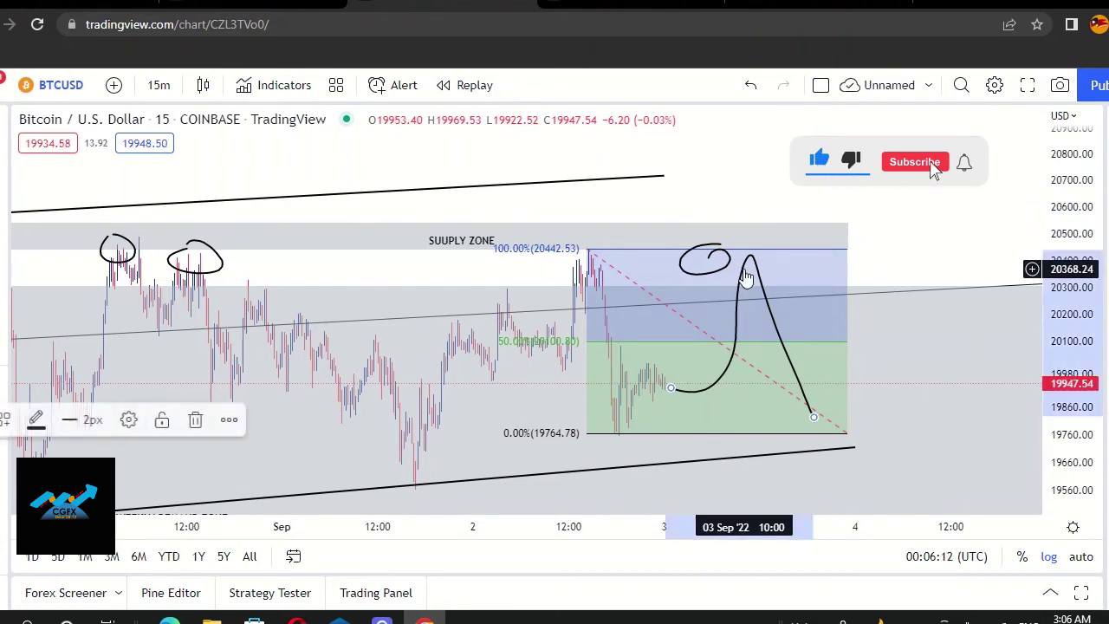
{"action": "key", "text": "Delete"}
{"action": "left_click", "coordinate": [726, 275]}
{"action": "key", "text": "Delete"}
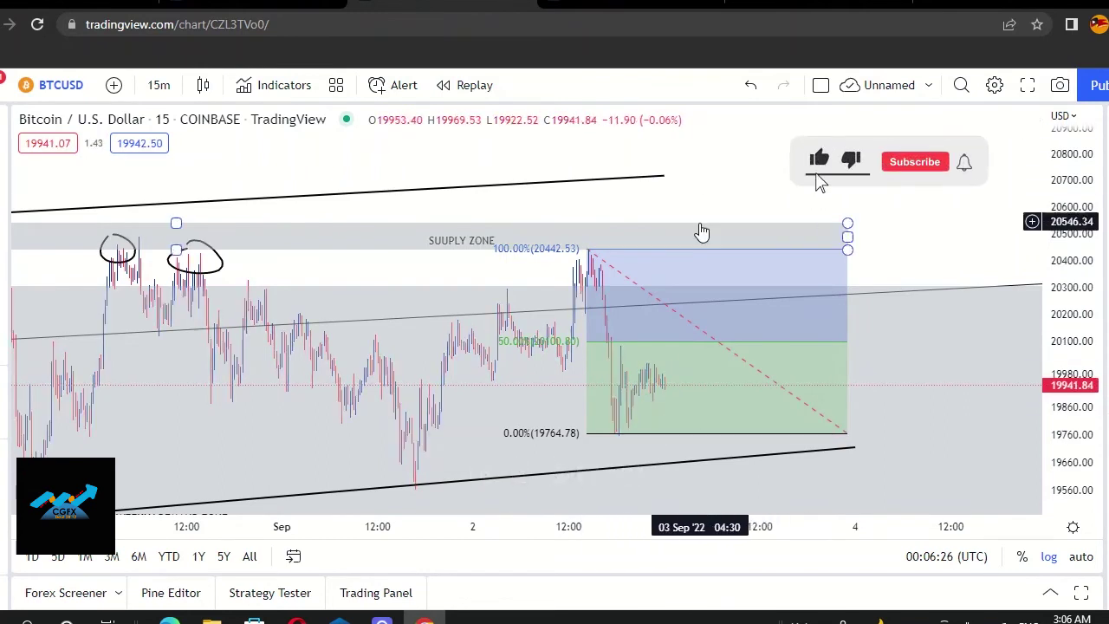
{"action": "left_click", "coordinate": [709, 256]}
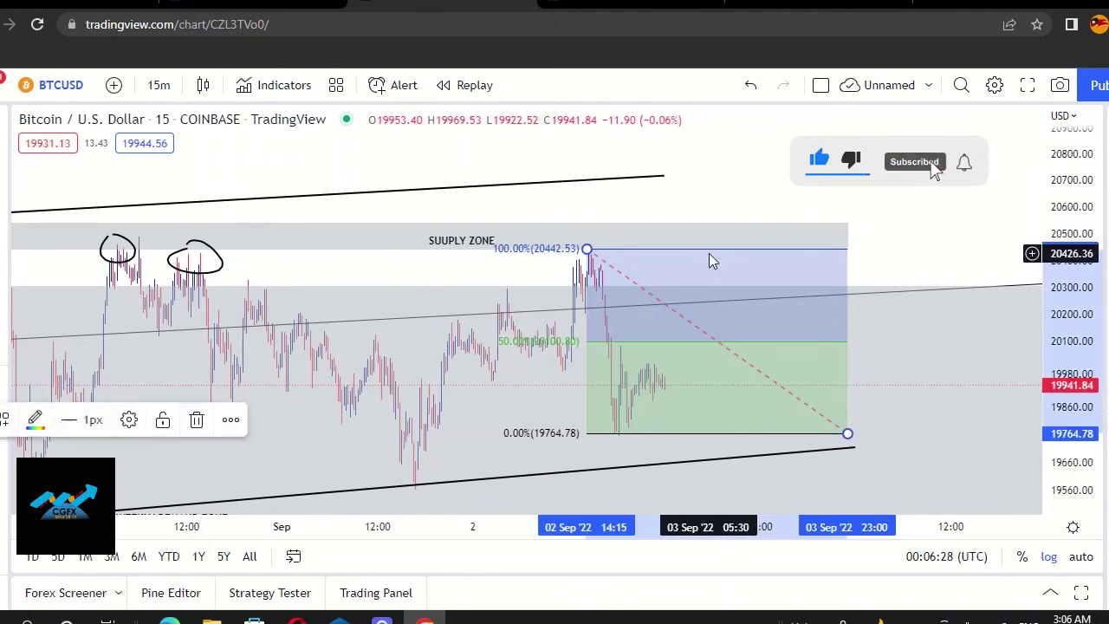
- Delete the Fib retracement and bring 29 Aug through 2 Sep into view
{"action": "key", "text": "Delete"}
{"action": "scroll", "coordinate": [632, 323], "scroll_direction": "down", "scroll_amount": 2}
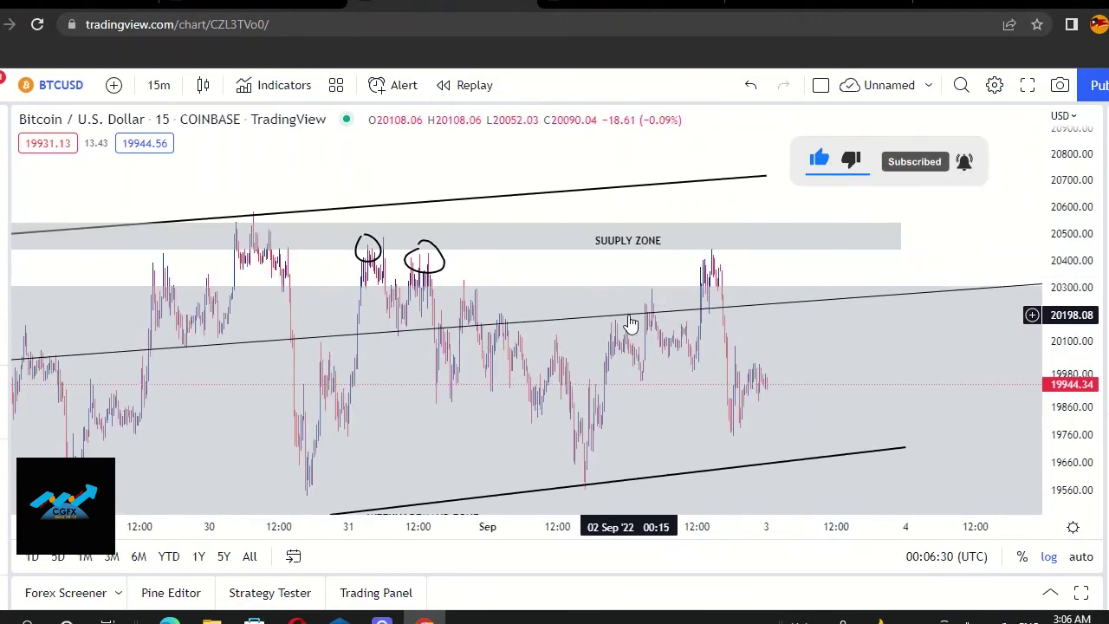
{"action": "scroll", "coordinate": [684, 389], "scroll_direction": "up", "scroll_amount": 2}
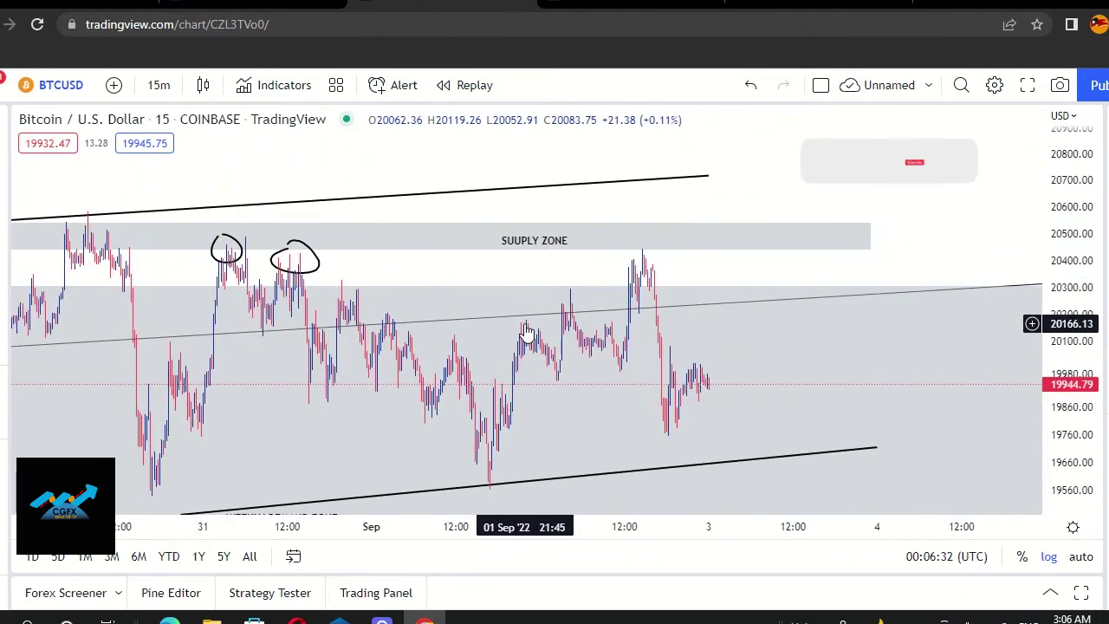
{"action": "scroll", "coordinate": [605, 208], "scroll_direction": "up", "scroll_amount": 2}
{"action": "left_click_drag", "start_coordinate": [586, 208], "coordinate": [939, 175]}
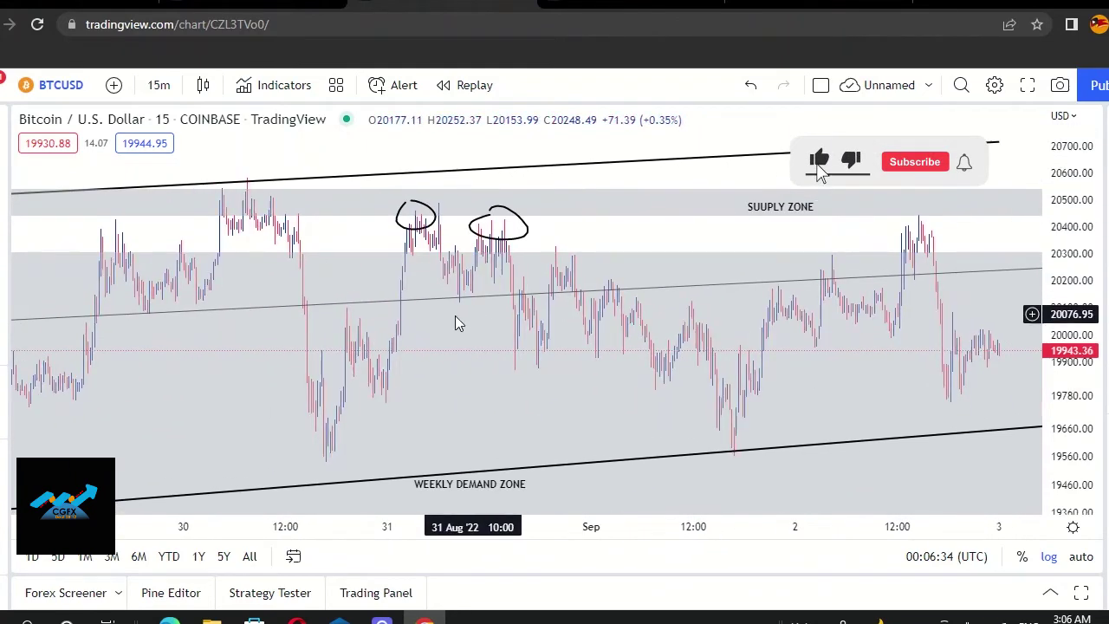
{"action": "left_click_drag", "start_coordinate": [336, 240], "coordinate": [581, 168]}
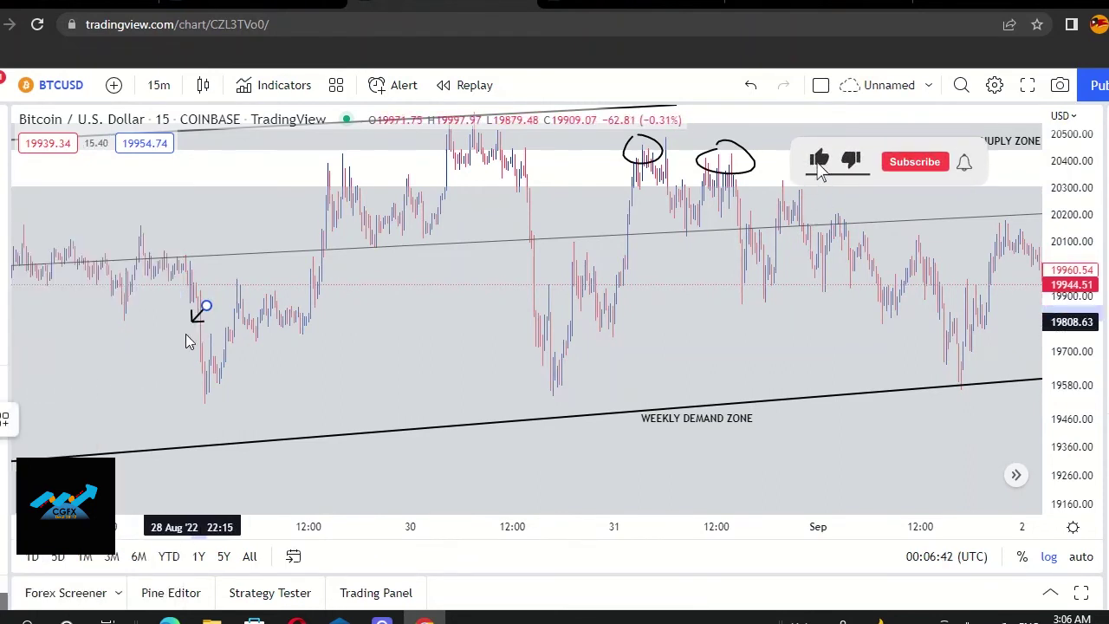
- Trace the first zigzag path through the 28 Aug low up to the supply zone
{"action": "left_click", "coordinate": [206, 306]}
{"action": "left_click", "coordinate": [209, 403]}
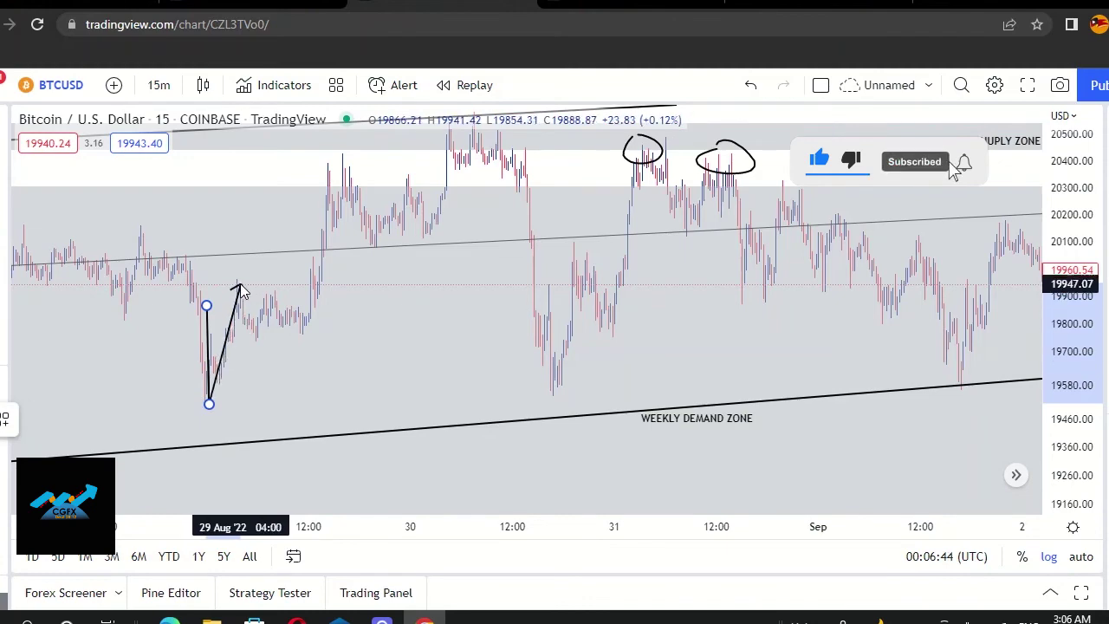
{"action": "left_click", "coordinate": [269, 360]}
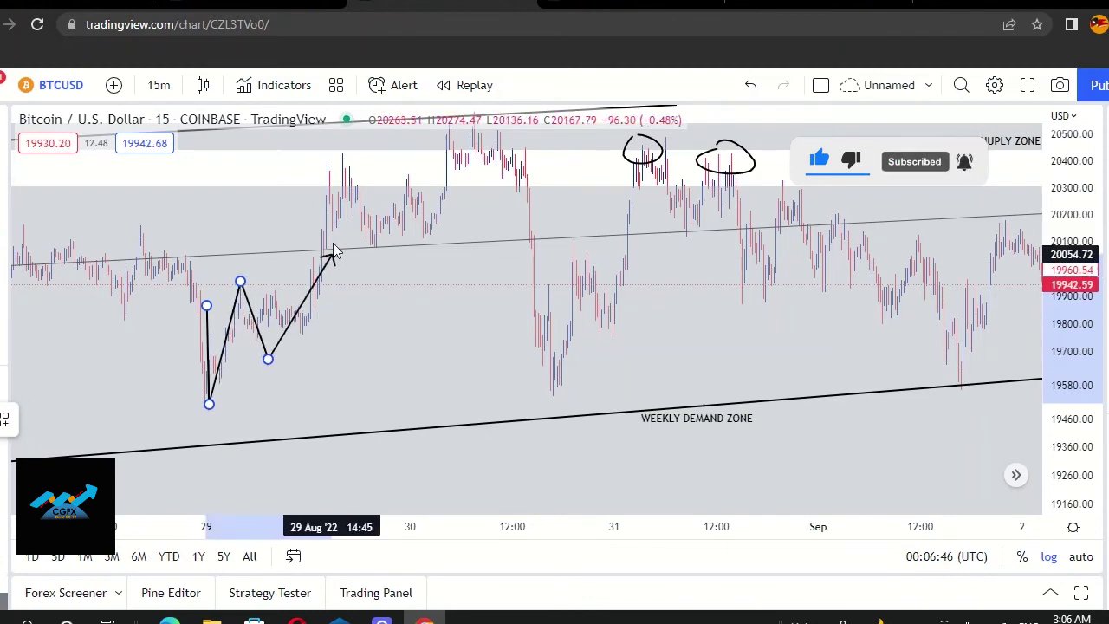
{"action": "double_click", "coordinate": [328, 162]}
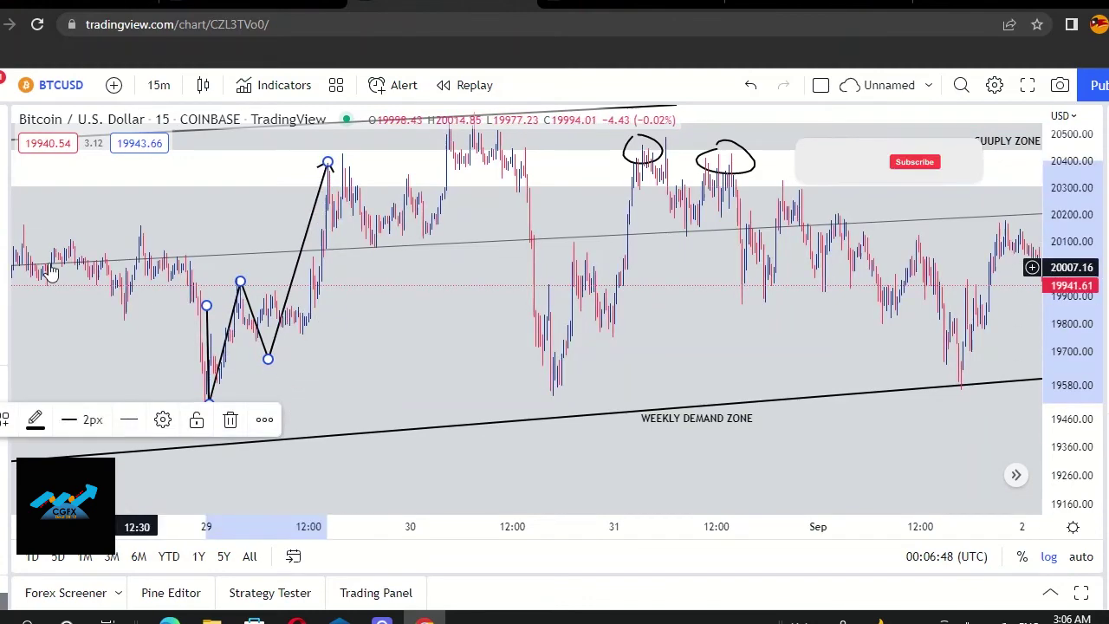
{"action": "left_click", "coordinate": [428, 294]}
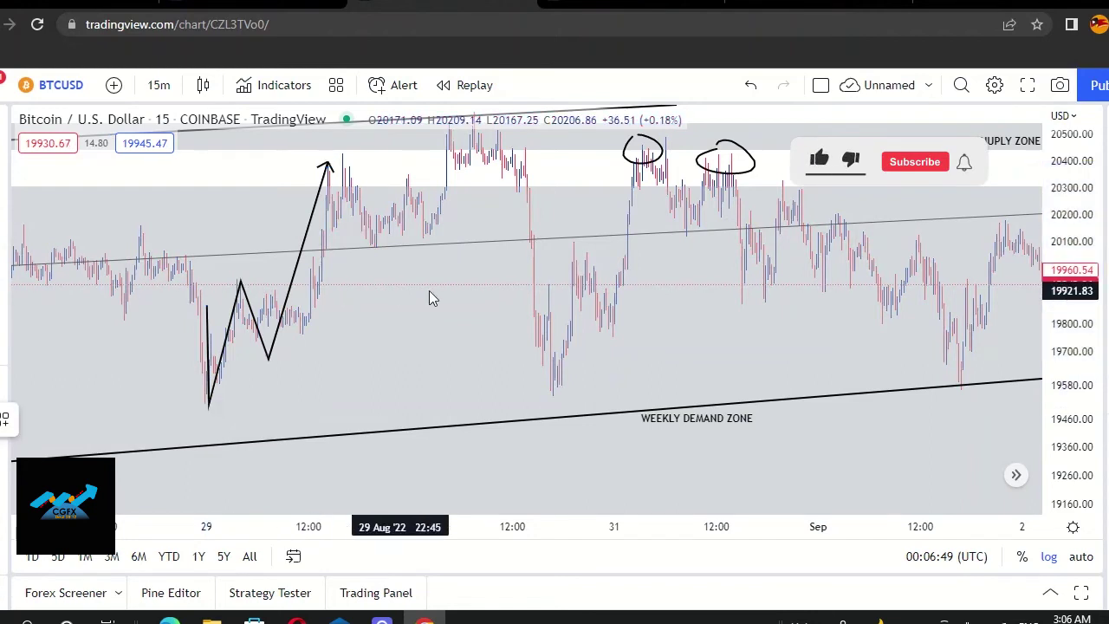
- Trace a 30 Aug zigzag from the demand line up to the supply zone top
{"action": "left_click", "coordinate": [528, 304]}
{"action": "left_click", "coordinate": [554, 408]}
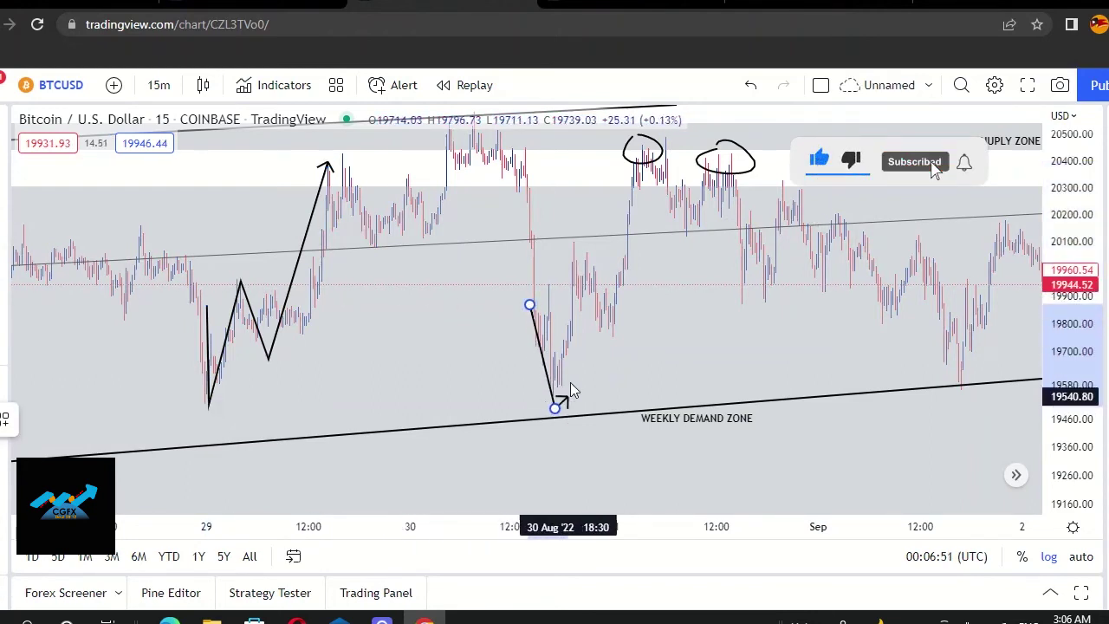
{"action": "left_click", "coordinate": [567, 261]}
{"action": "left_click", "coordinate": [608, 359]}
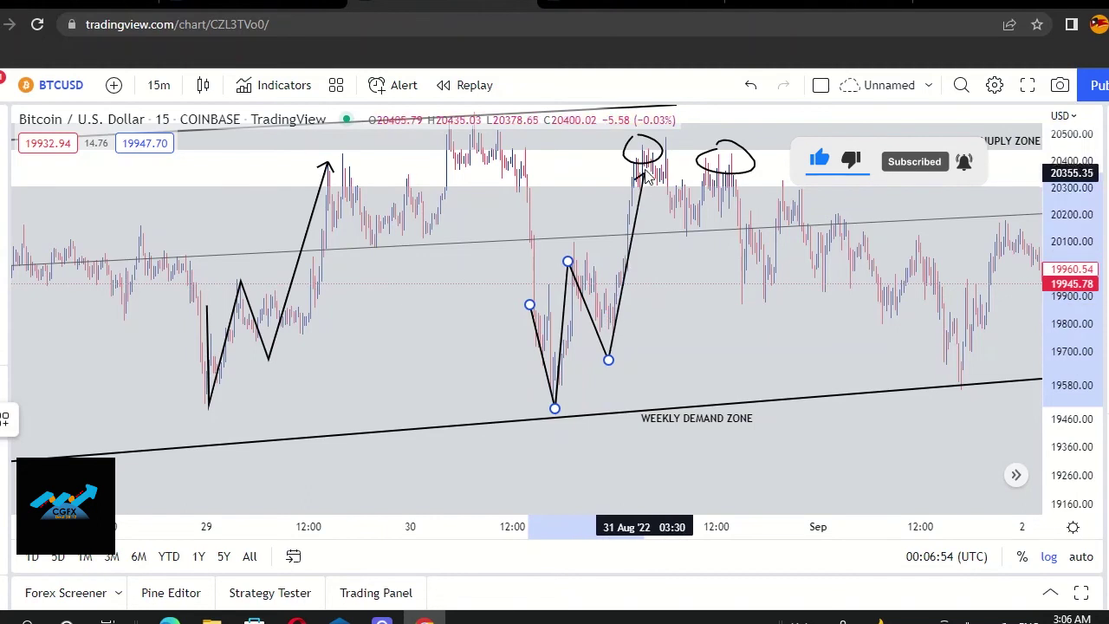
{"action": "double_click", "coordinate": [629, 161]}
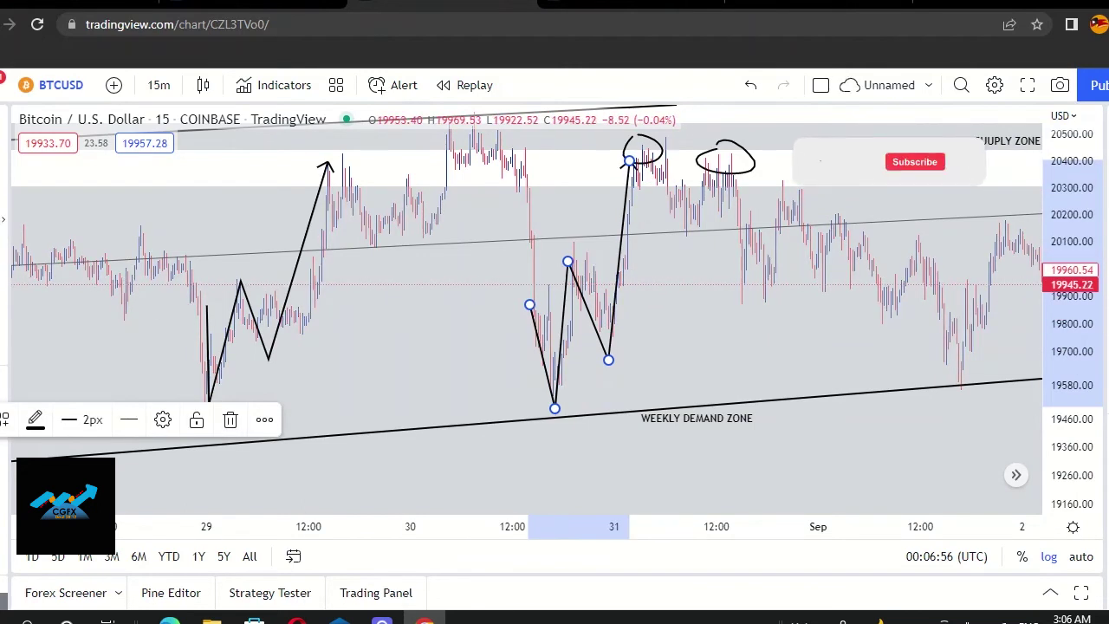
{"action": "left_click", "coordinate": [750, 337]}
- Trace a W-shaped path below the circled highs ending at the supply zone
{"action": "left_click", "coordinate": [719, 244]}
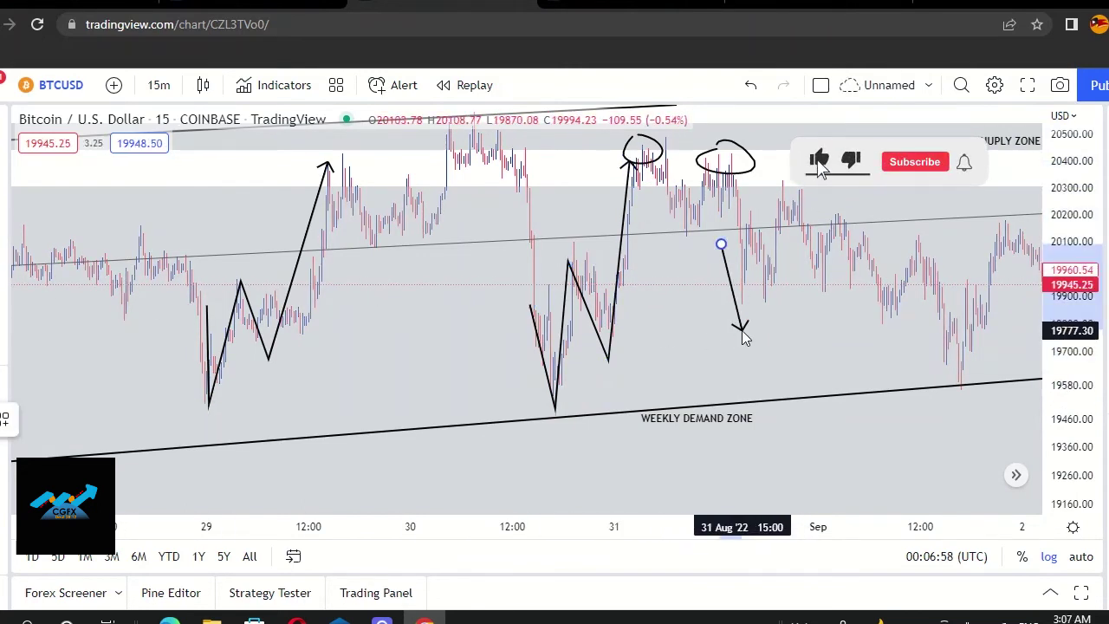
{"action": "left_click", "coordinate": [750, 244]}
{"action": "left_click", "coordinate": [769, 320]}
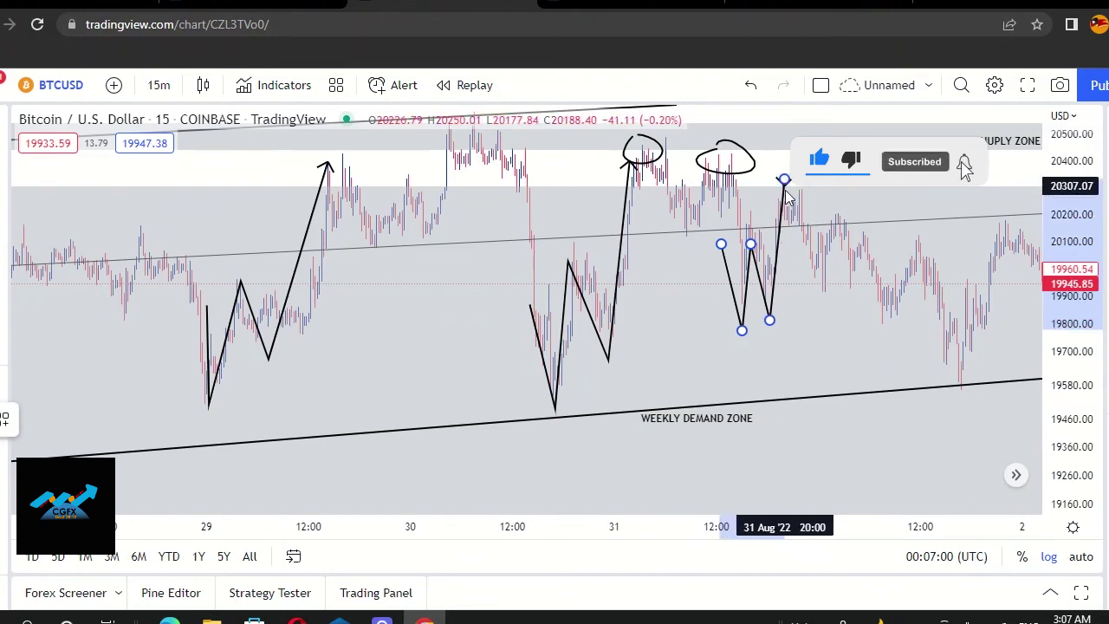
{"action": "double_click", "coordinate": [784, 180]}
{"action": "left_click", "coordinate": [833, 336]}
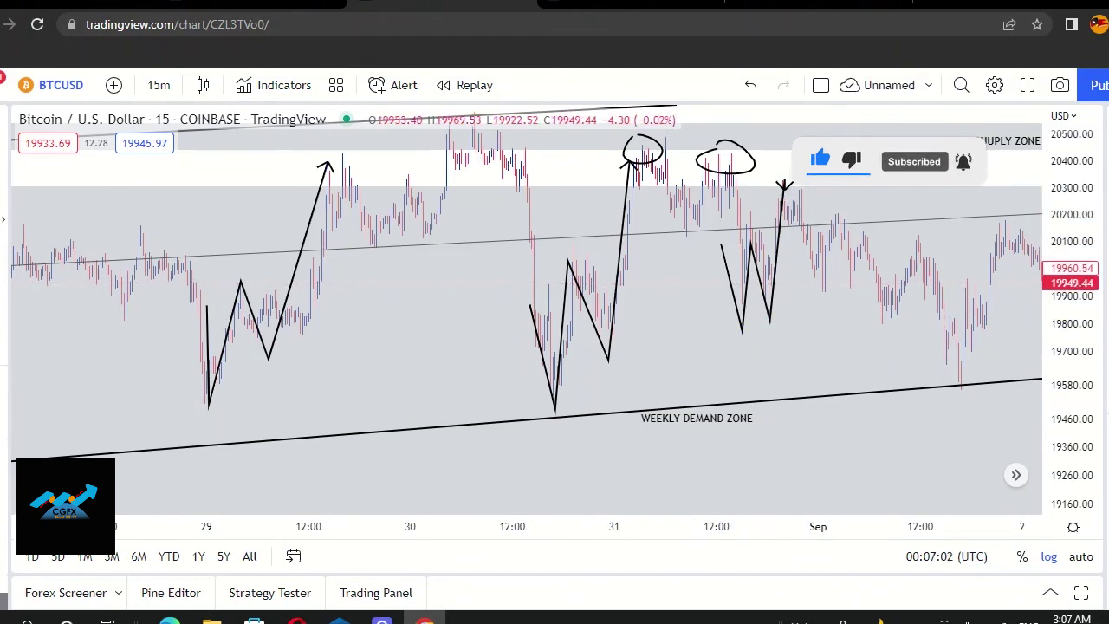
- Trace the 1 Sep W swing path rising up to the channel line
{"action": "left_click", "coordinate": [932, 310]}
{"action": "left_click", "coordinate": [948, 391]}
{"action": "left_click", "coordinate": [948, 336]}
{"action": "left_click", "coordinate": [961, 402]}
{"action": "left_click", "coordinate": [992, 234]}
{"action": "left_click", "coordinate": [994, 238]}
{"action": "left_click", "coordinate": [879, 352]}
- Draw a projected path from the 2 Sep high: dip to demand, peak near 20,360, fall back
{"action": "left_click_drag", "start_coordinate": [878, 352], "coordinate": [273, 360]}
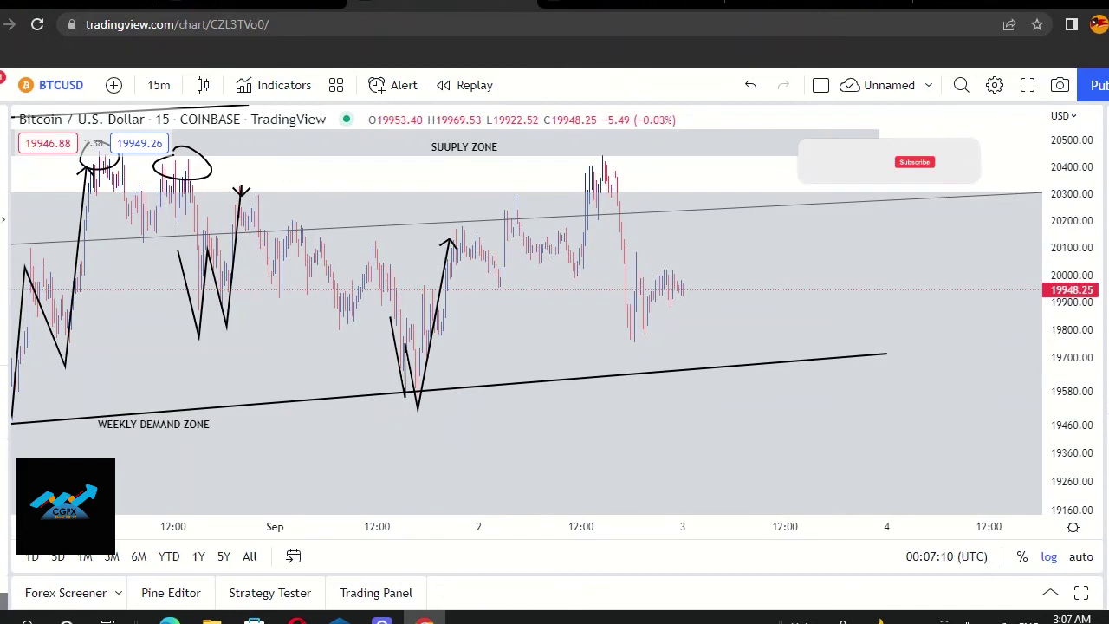
{"action": "left_click", "coordinate": [594, 278]}
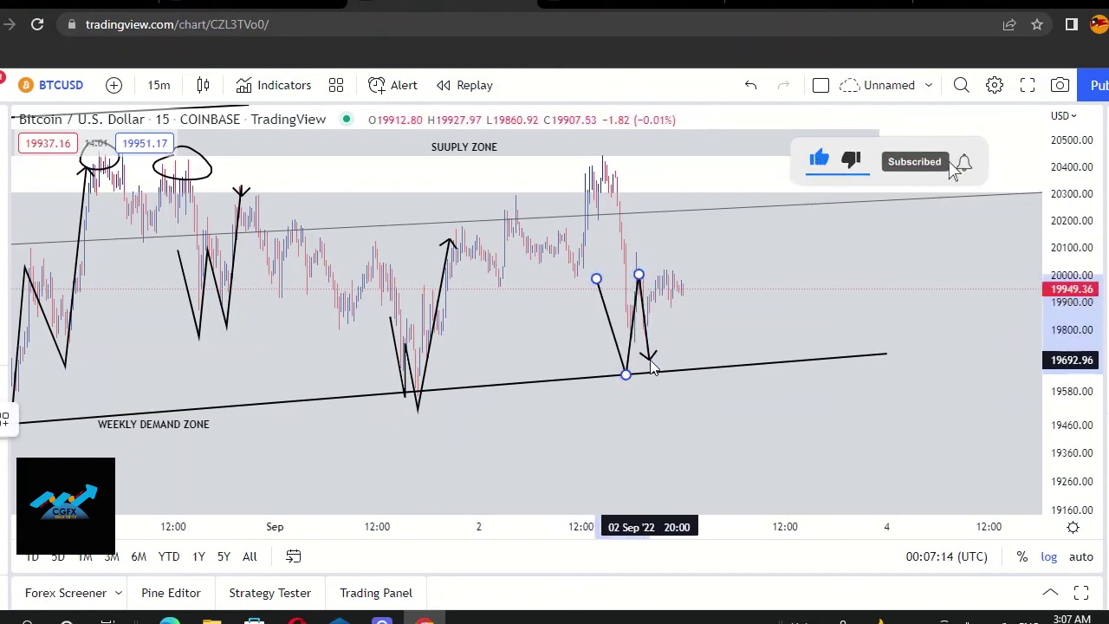
{"action": "left_click", "coordinate": [648, 360]}
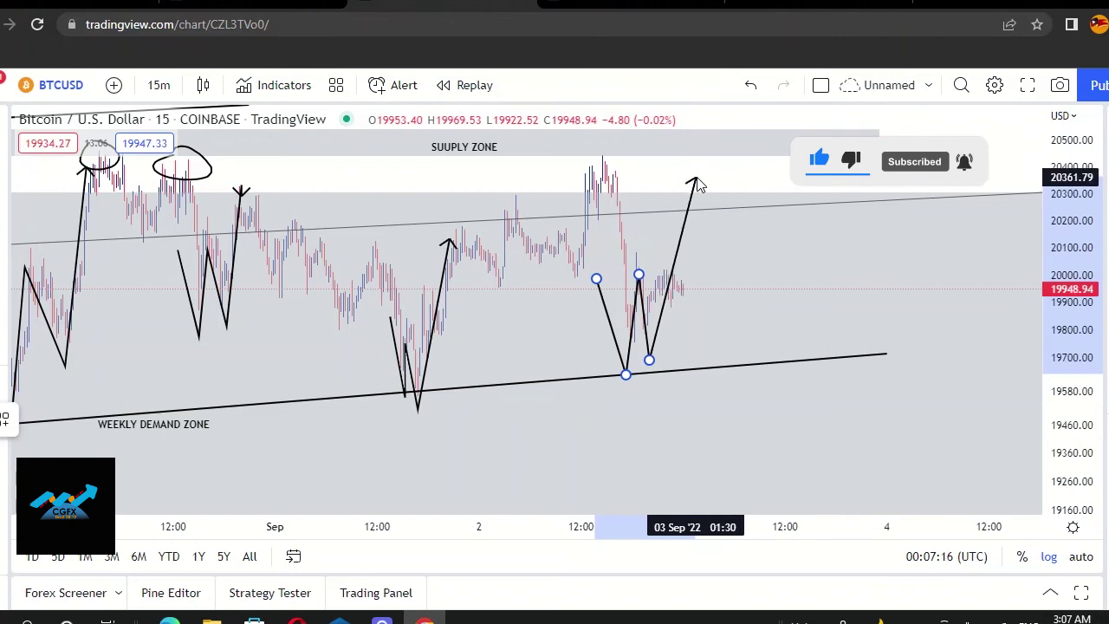
{"action": "left_click", "coordinate": [695, 179]}
{"action": "double_click", "coordinate": [762, 372]}
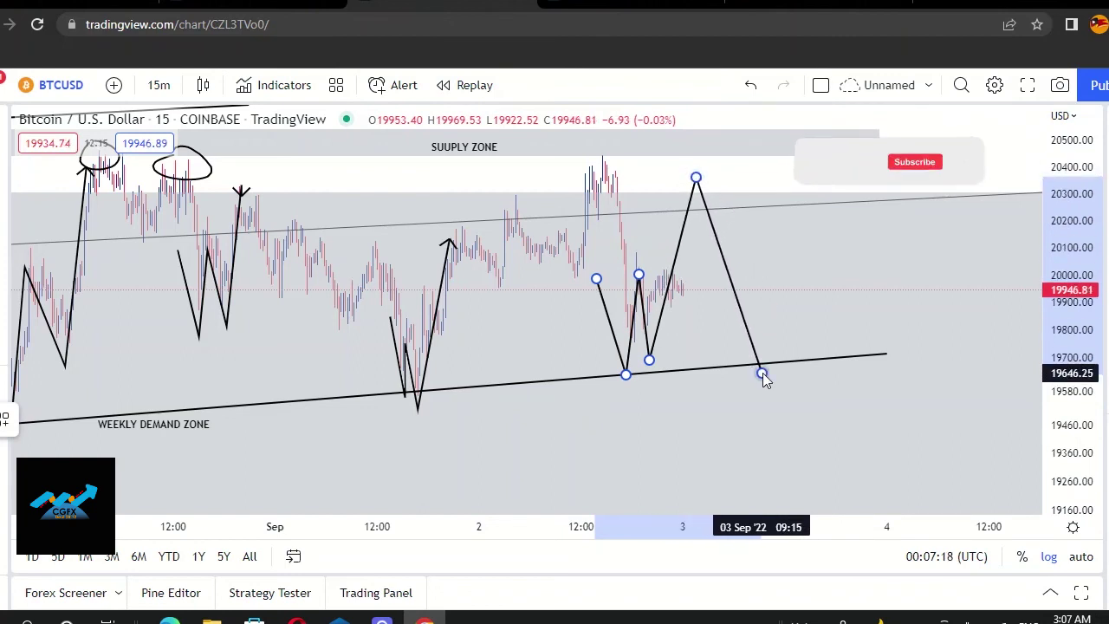
{"action": "left_click", "coordinate": [795, 299]}
{"action": "mouse_move", "coordinate": [346, 352]}
{"action": "left_mouse_down"}
{"action": "mouse_move", "coordinate": [543, 372]}
{"action": "mouse_move", "coordinate": [651, 460]}
{"action": "mouse_move", "coordinate": [646, 372]}
{"action": "mouse_move", "coordinate": [458, 369]}
{"action": "mouse_move", "coordinate": [545, 404]}
{"action": "mouse_move", "coordinate": [307, 401]}
{"action": "left_mouse_up"}
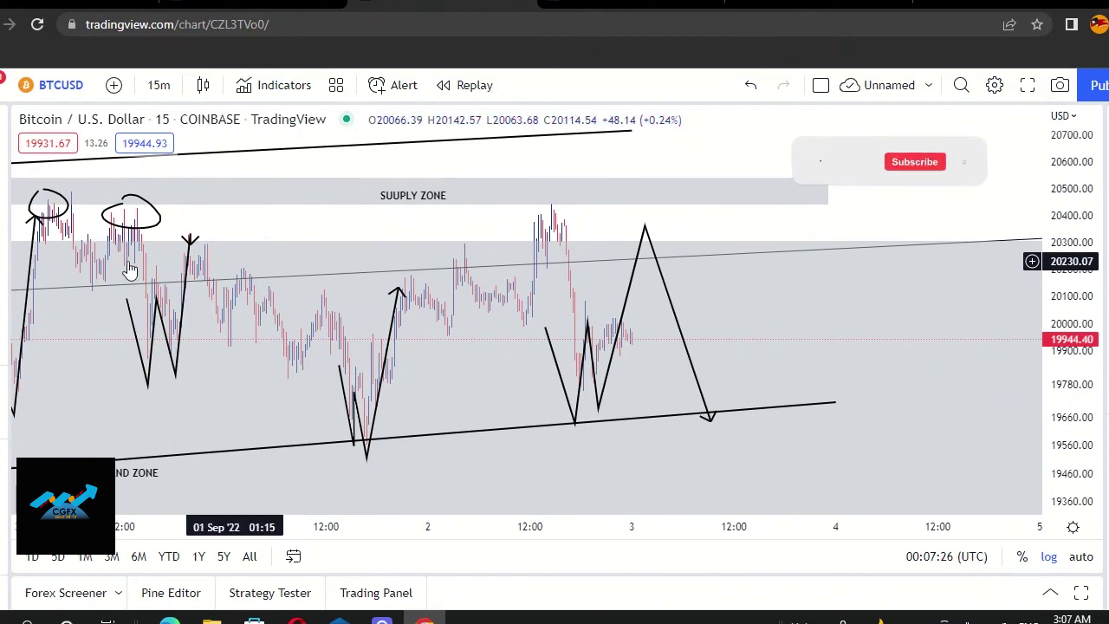
- Place a widened short position with stop at the supply zone top and target at the demand line
{"action": "left_click", "coordinate": [5, 328]}
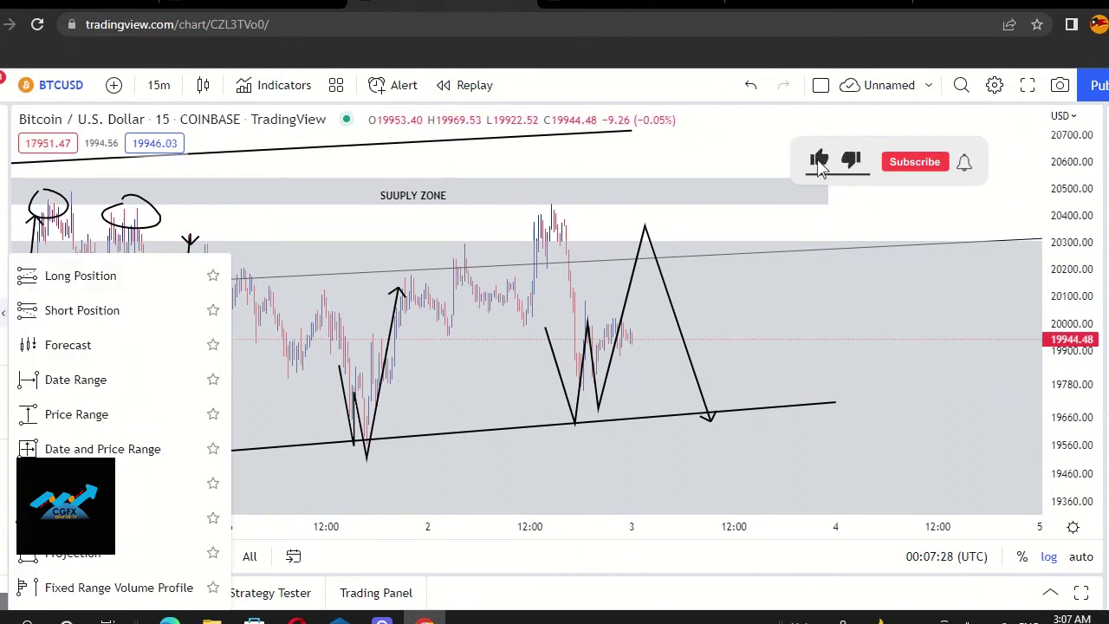
{"action": "left_click", "coordinate": [68, 311]}
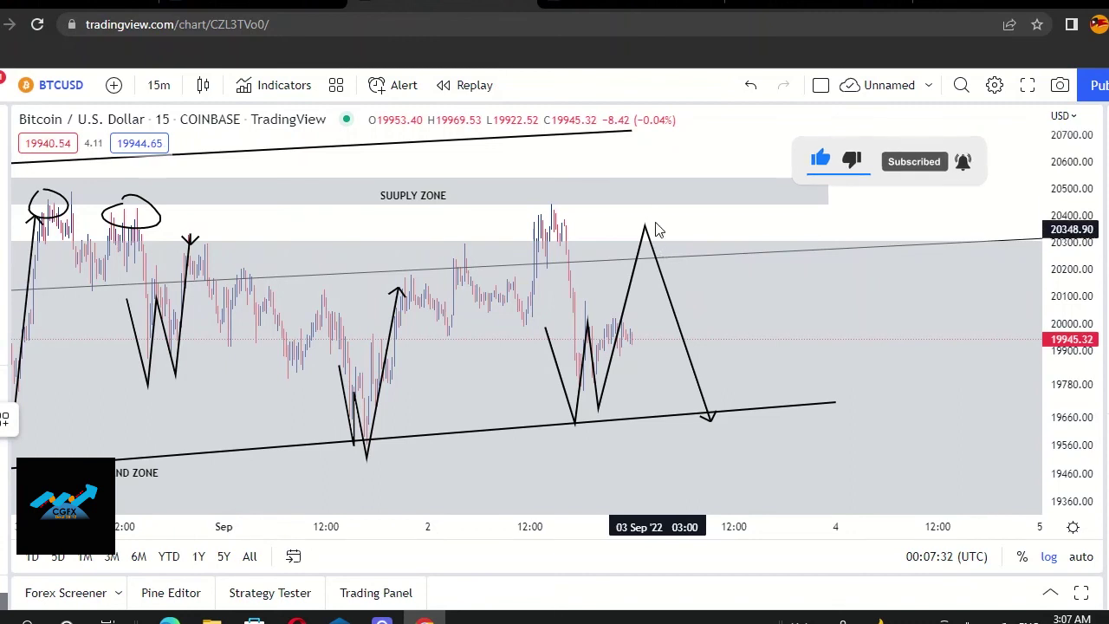
{"action": "left_click", "coordinate": [634, 206]}
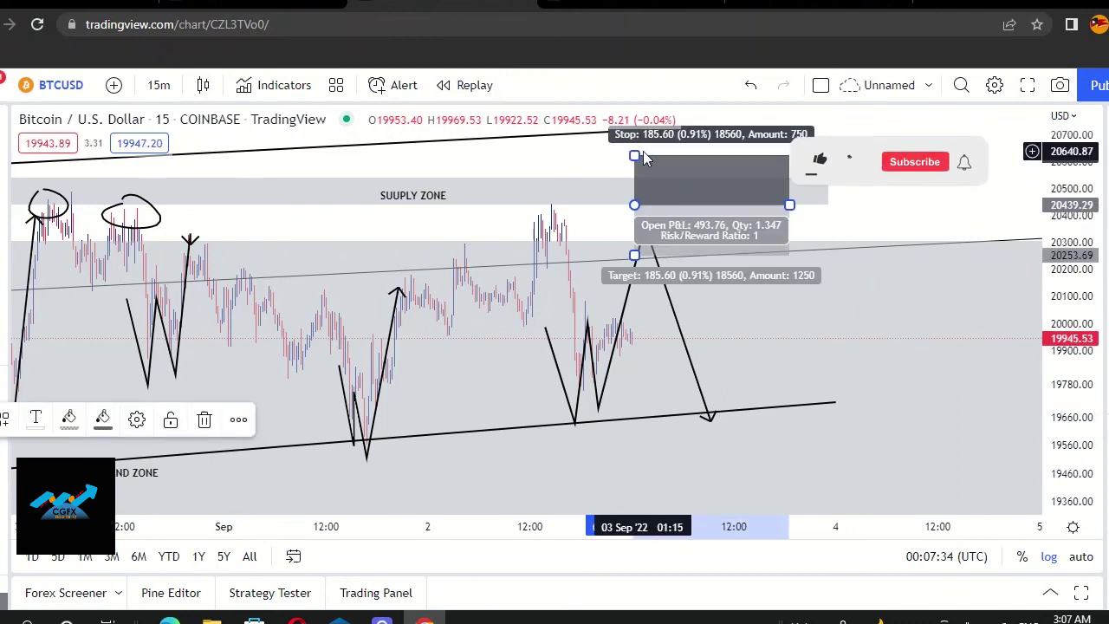
{"action": "left_click_drag", "start_coordinate": [634, 154], "coordinate": [634, 172]}
{"action": "left_click_drag", "start_coordinate": [641, 288], "coordinate": [648, 420]}
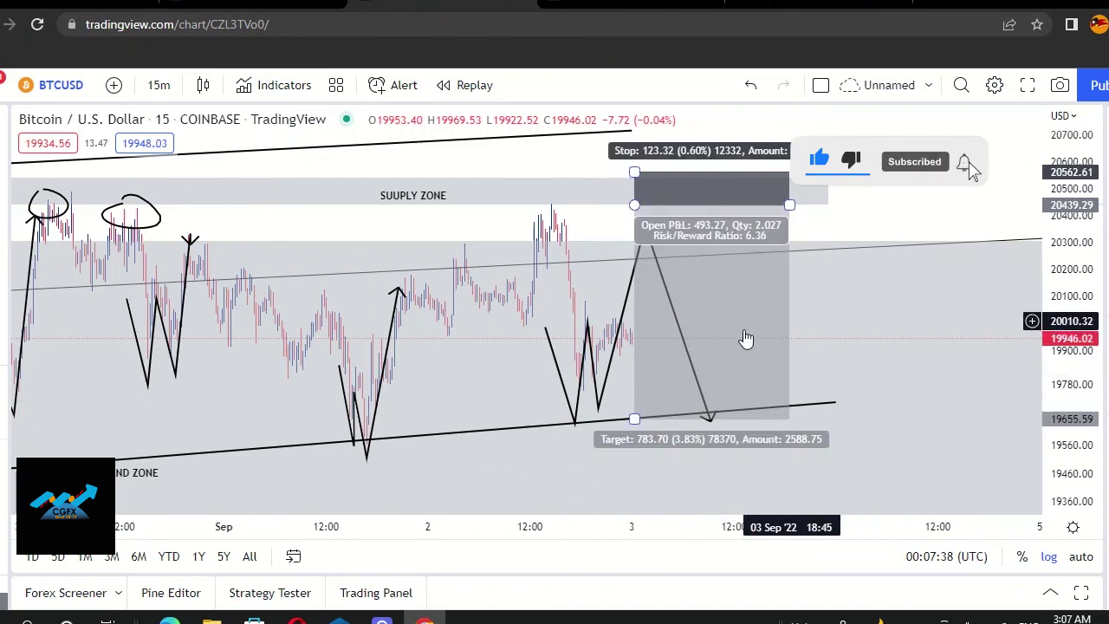
{"action": "left_click_drag", "start_coordinate": [790, 204], "coordinate": [824, 203]}
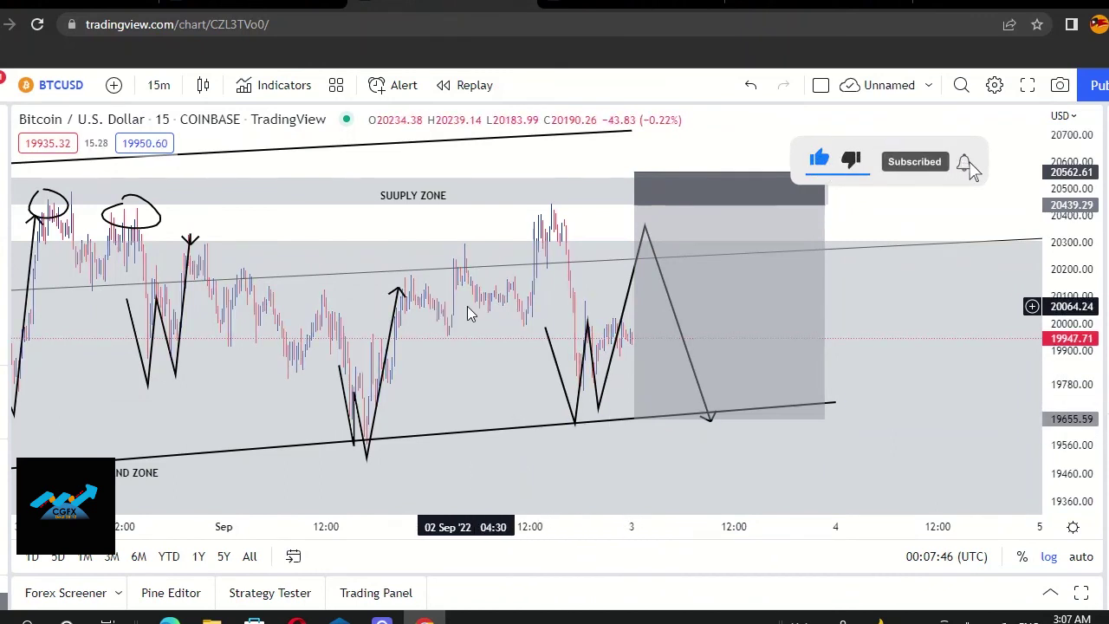
- Delete the projected zigzag path over the latest candles
{"action": "scroll", "coordinate": [862, 151], "scroll_direction": "left", "scroll_amount": 3}
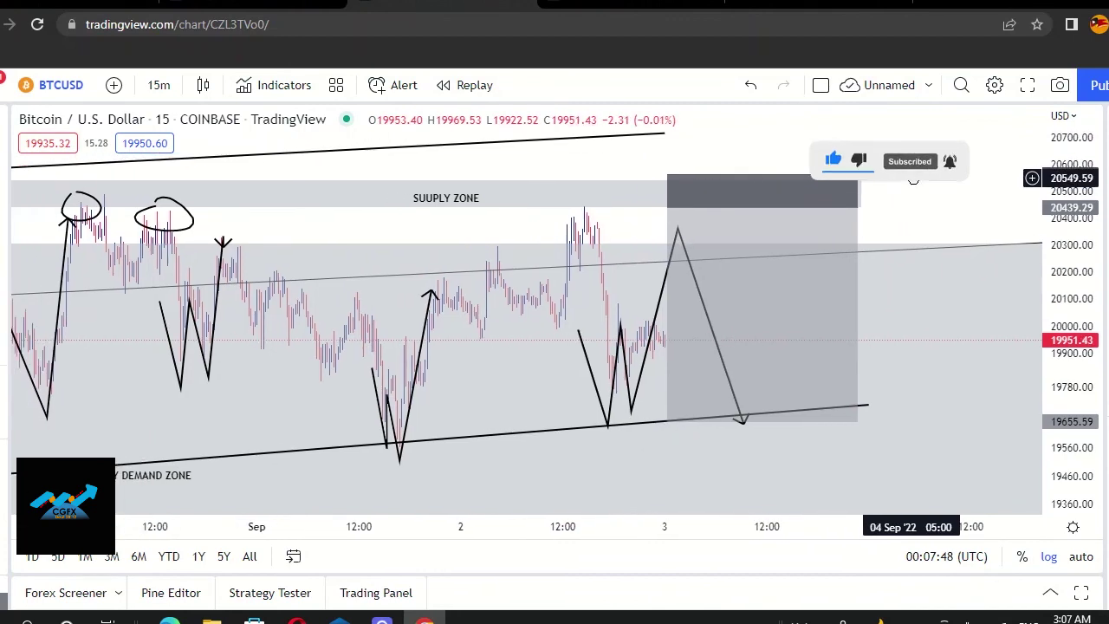
{"action": "left_click", "coordinate": [679, 300]}
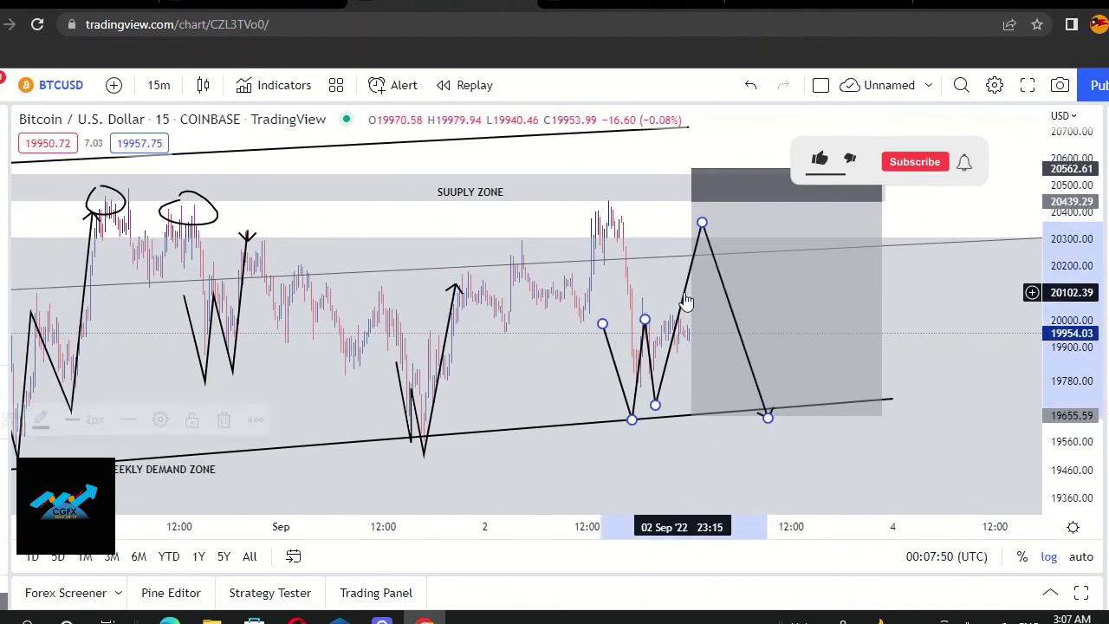
{"action": "key", "text": "Delete"}
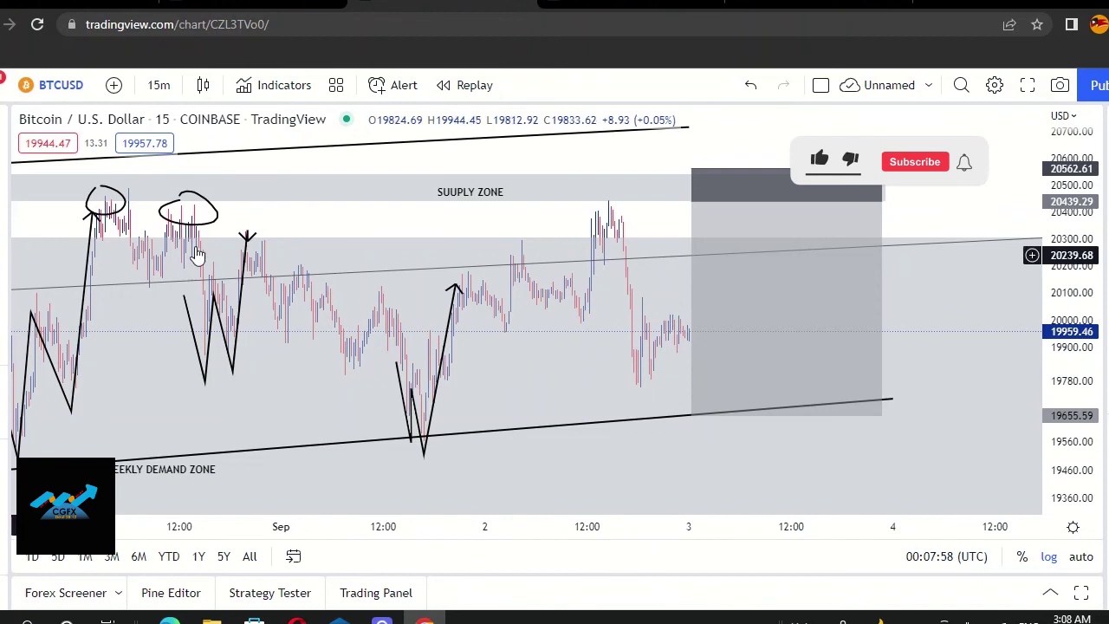
{"action": "left_click", "coordinate": [354, 223]}
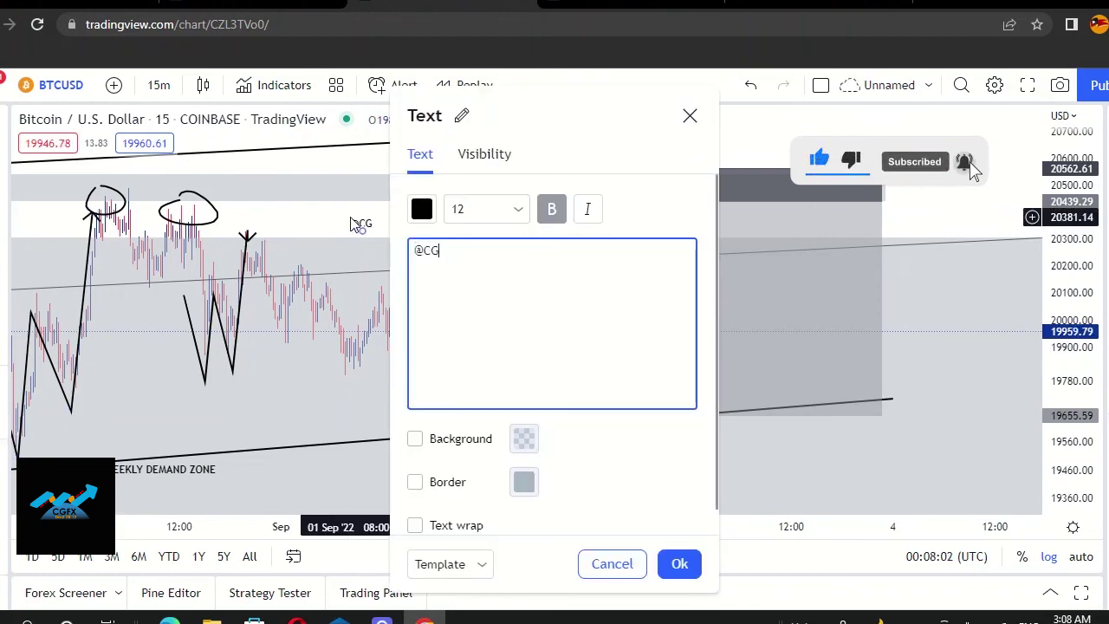
{"action": "type", "text": "@CGFXUGANDA BTC"}
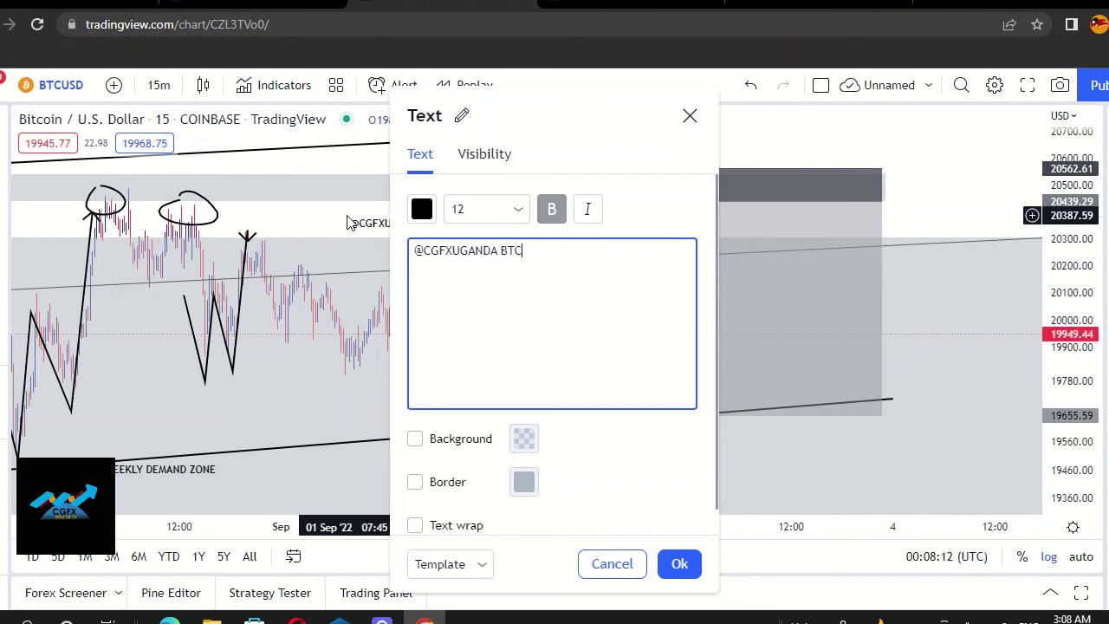
{"action": "type", "text": "USD"}
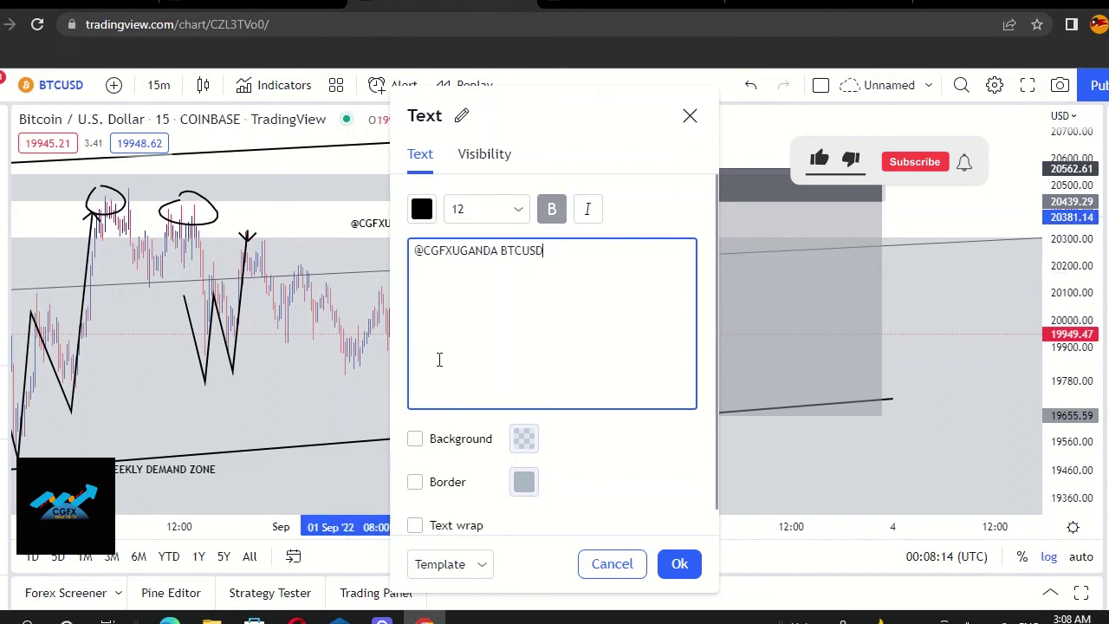
{"action": "left_click", "coordinate": [679, 564]}
{"action": "mouse_move", "coordinate": [440, 234]}
{"action": "left_mouse_down"}
{"action": "mouse_move", "coordinate": [685, 347]}
{"action": "mouse_move", "coordinate": [703, 413]}
{"action": "mouse_move", "coordinate": [578, 387]}
{"action": "mouse_move", "coordinate": [466, 291]}
{"action": "mouse_move", "coordinate": [413, 214]}
{"action": "mouse_move", "coordinate": [450, 223]}
{"action": "left_mouse_up"}
- Select the short position to show its 123.32 stop, 783.70 target and 6.36 risk/reward
{"action": "left_click", "coordinate": [899, 166]}
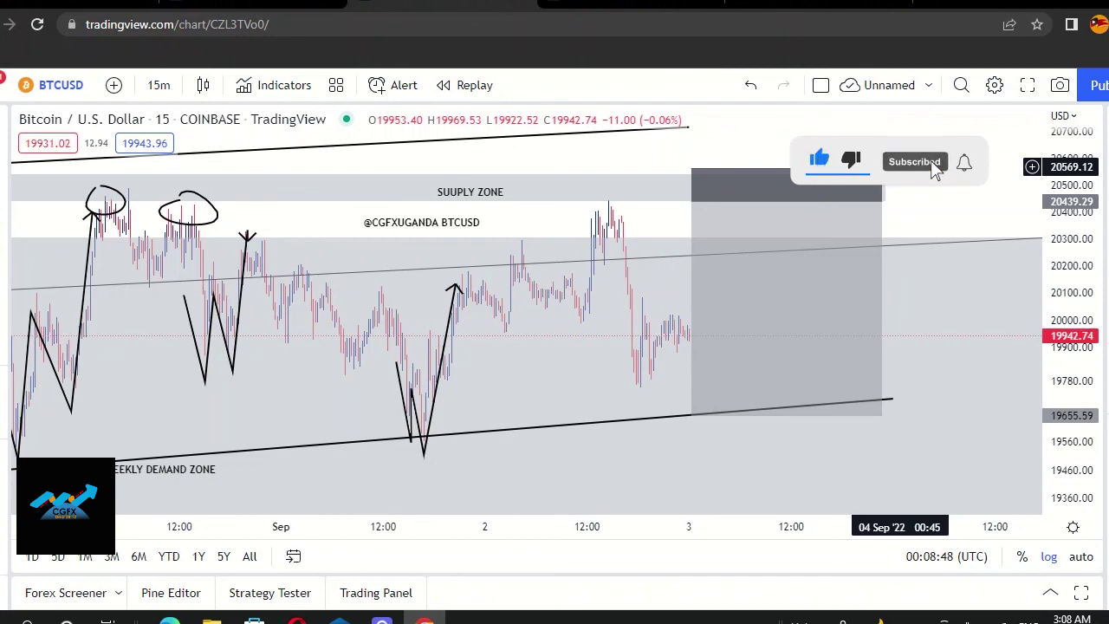
{"action": "left_click", "coordinate": [696, 220]}
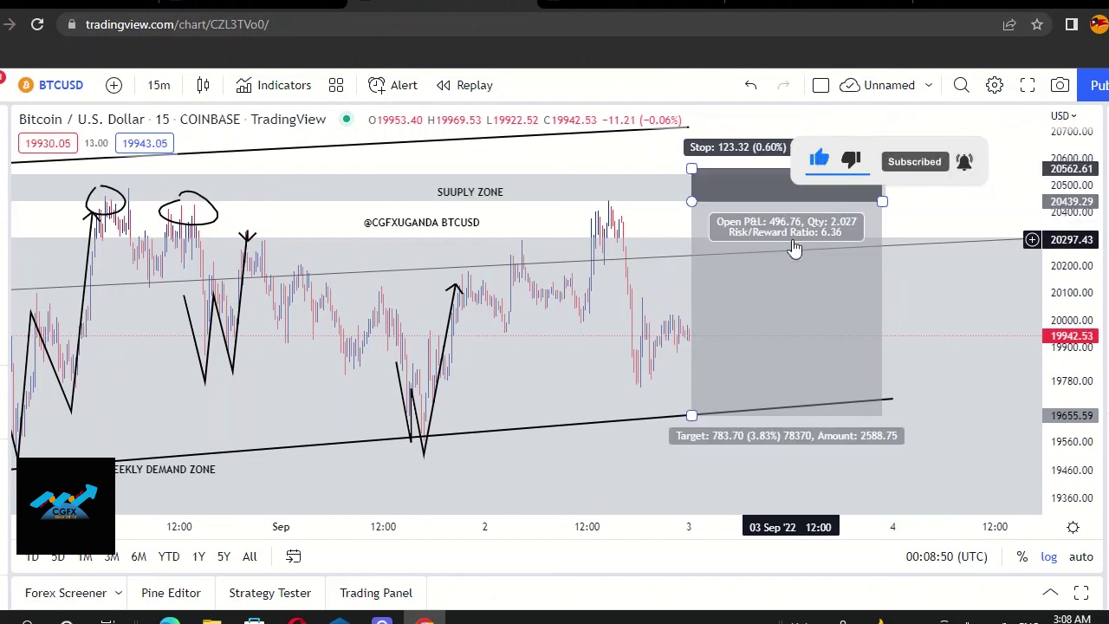